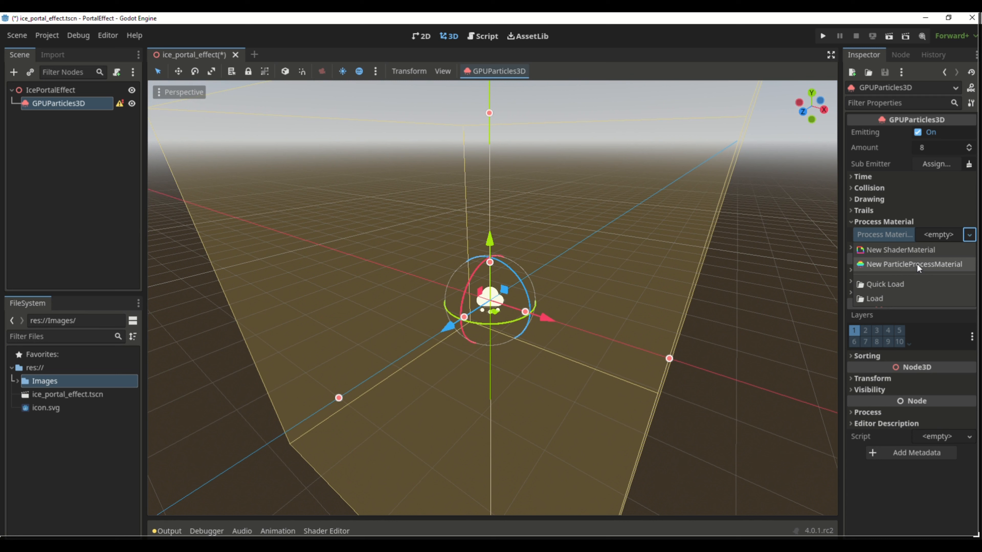
Assign a new ParticleProcessMaterial to the GPUParticles3D node and use a new QuadMesh for draw pass 1
{"action": "left_click", "coordinate": [914, 265]}
{"action": "left_click", "coordinate": [890, 246]}
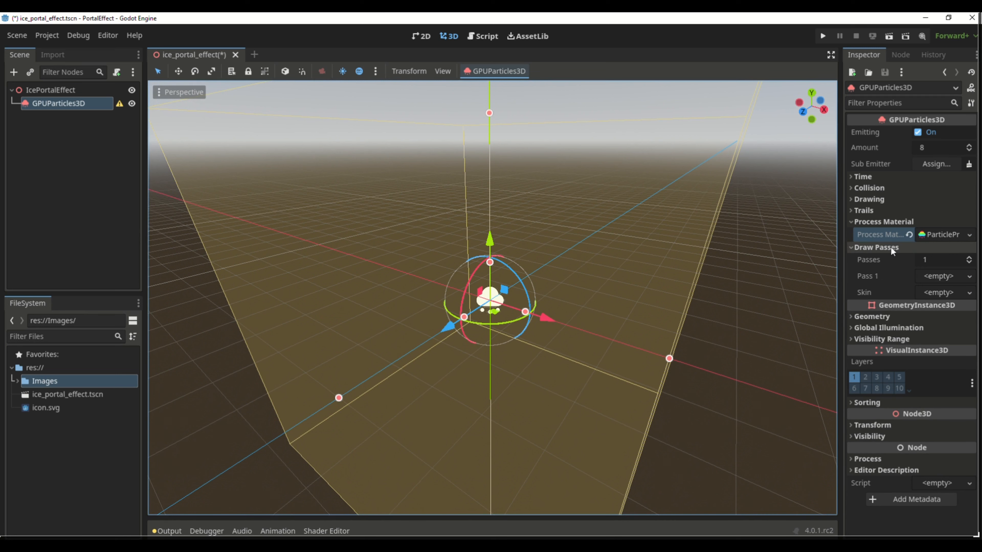
{"action": "left_click", "coordinate": [942, 276]}
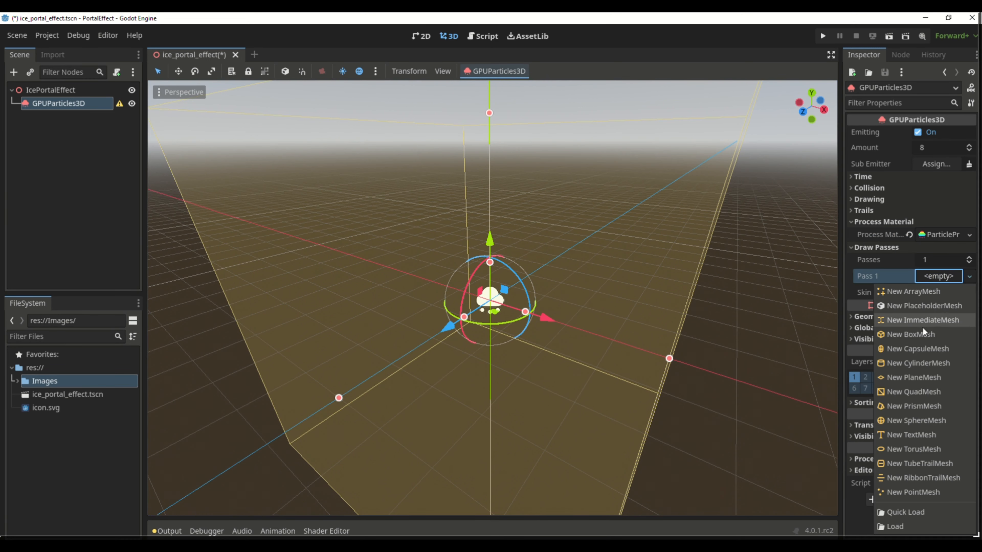
{"action": "left_click", "coordinate": [916, 421]}
Set the particle amount of the GPUParticles3D node to 6
{"action": "left_click", "coordinate": [935, 148]}
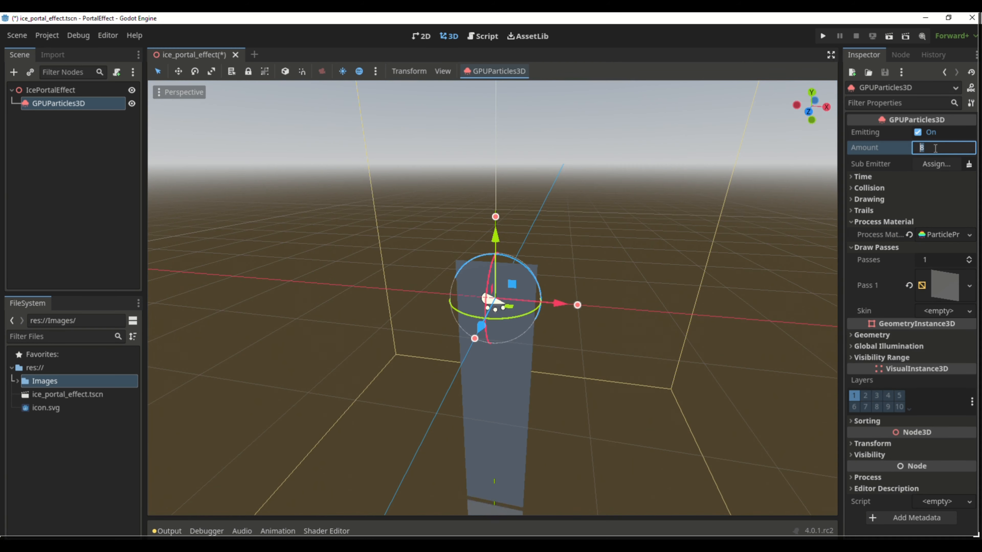
{"action": "type", "text": "6"}
{"action": "key", "text": "Tab"}
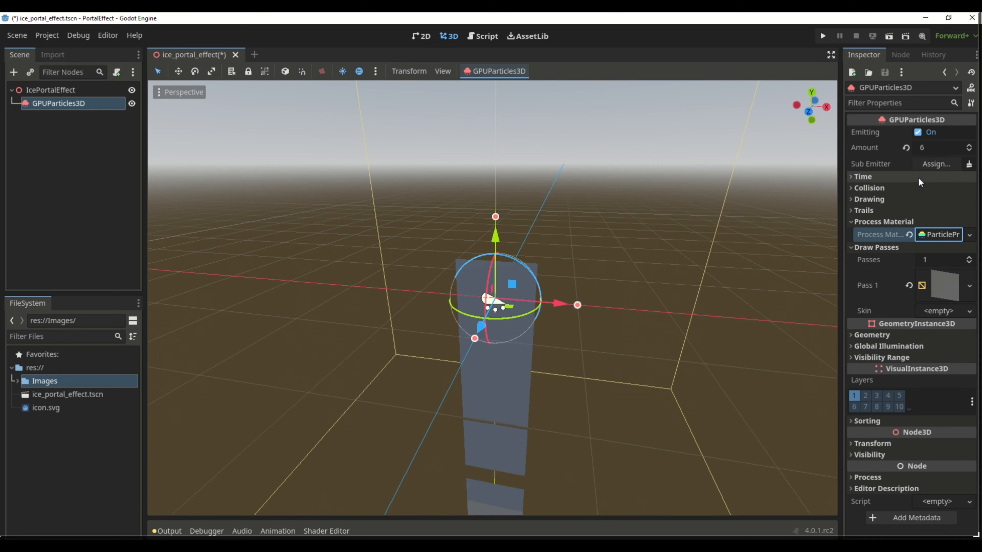
Set the process material's emission shape to Ring with a ring height of 0 and an inner radius of 0.99
{"action": "left_click", "coordinate": [935, 235]}
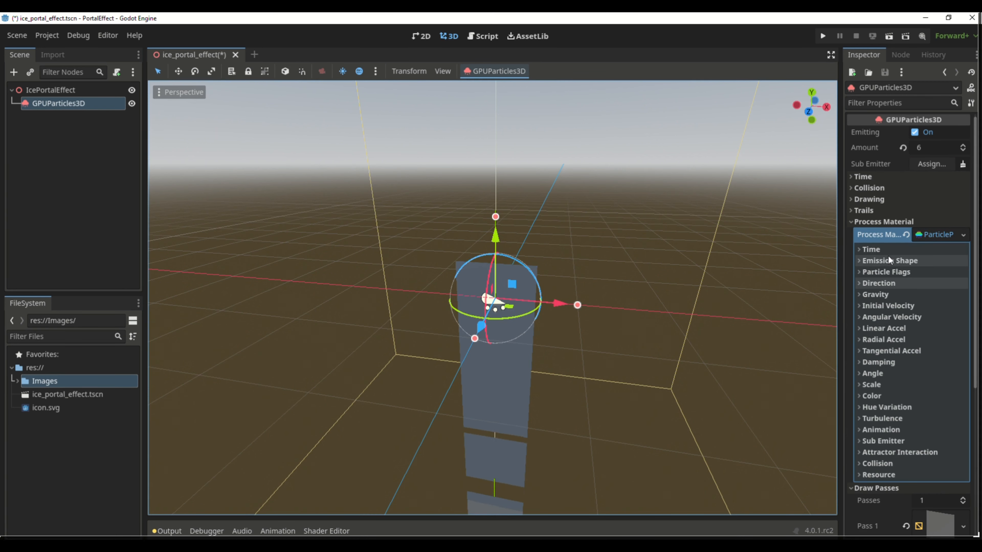
{"action": "left_click", "coordinate": [897, 261]}
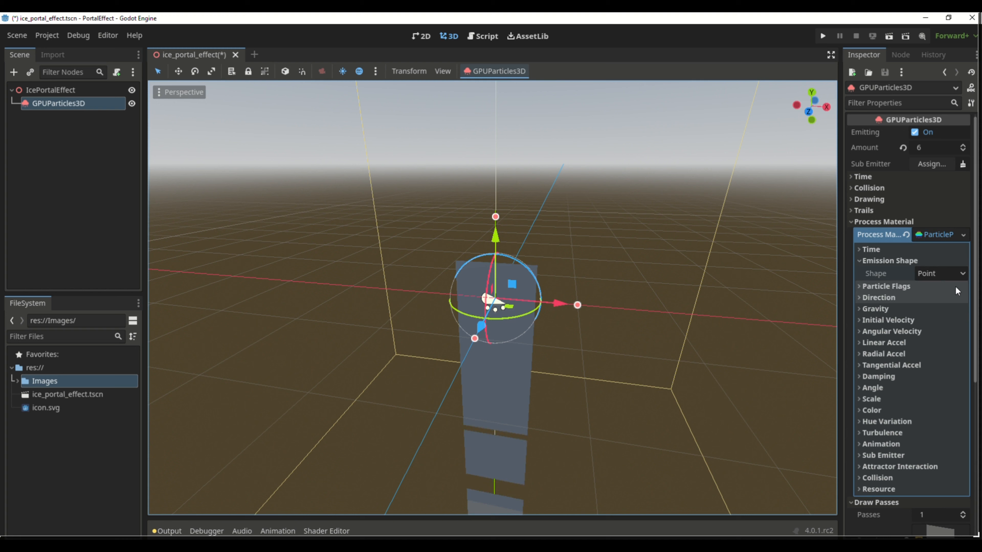
{"action": "left_click", "coordinate": [930, 274]}
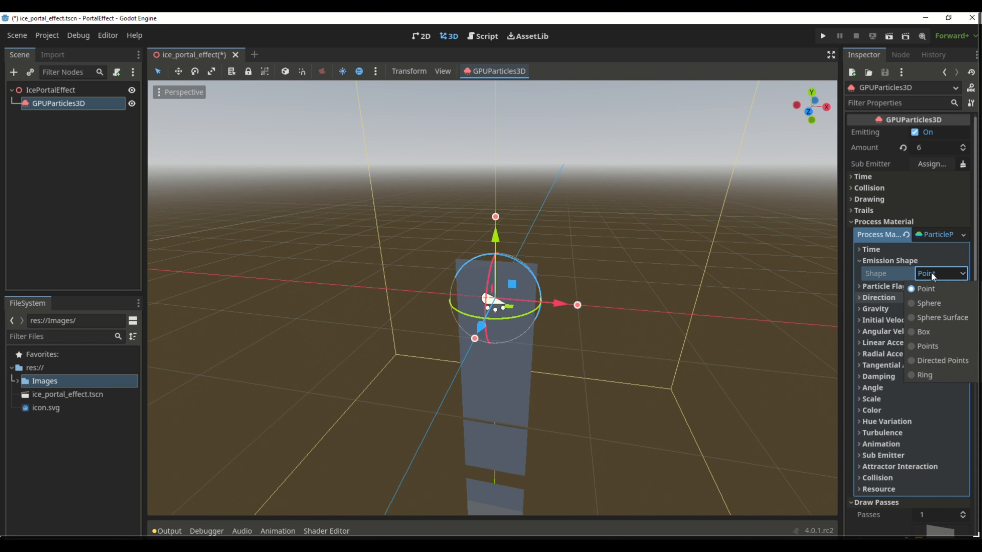
{"action": "left_click", "coordinate": [930, 374]}
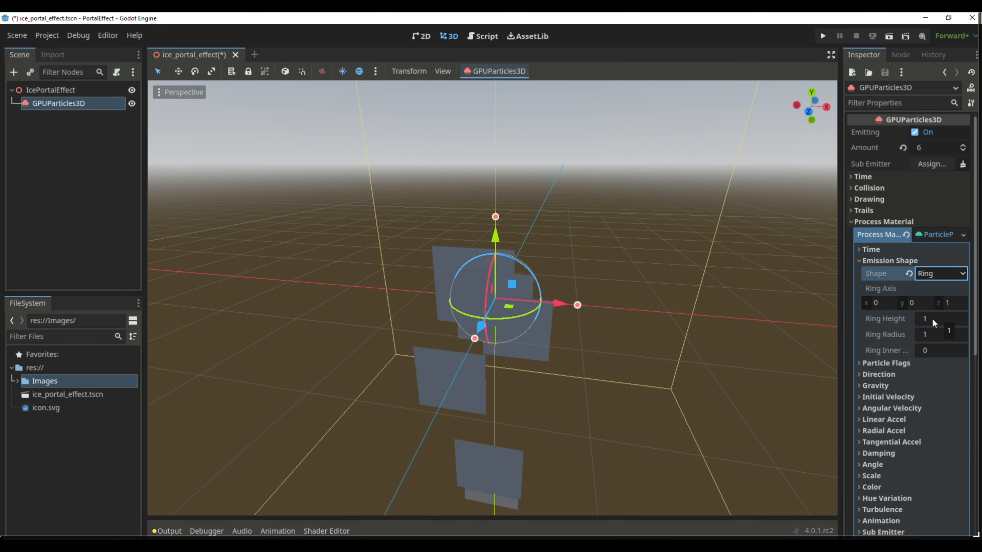
{"action": "left_click", "coordinate": [931, 318]}
{"action": "type", "text": "0"}
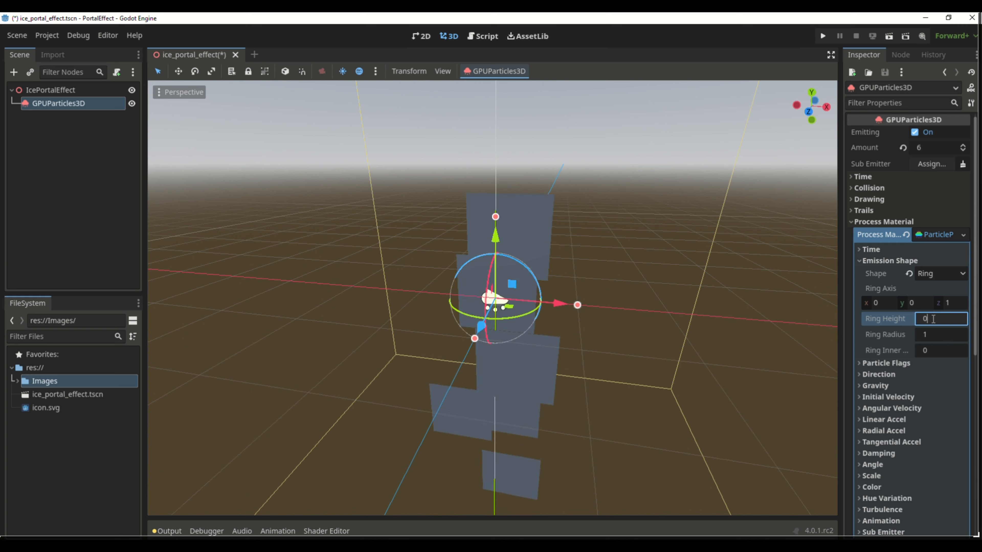
{"action": "left_click", "coordinate": [934, 349]}
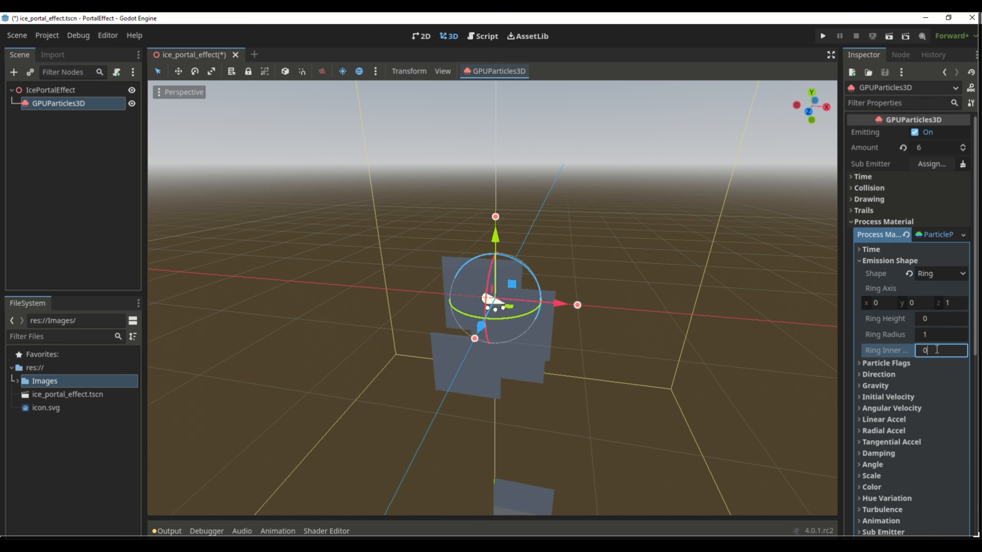
{"action": "type", "text": ".99"}
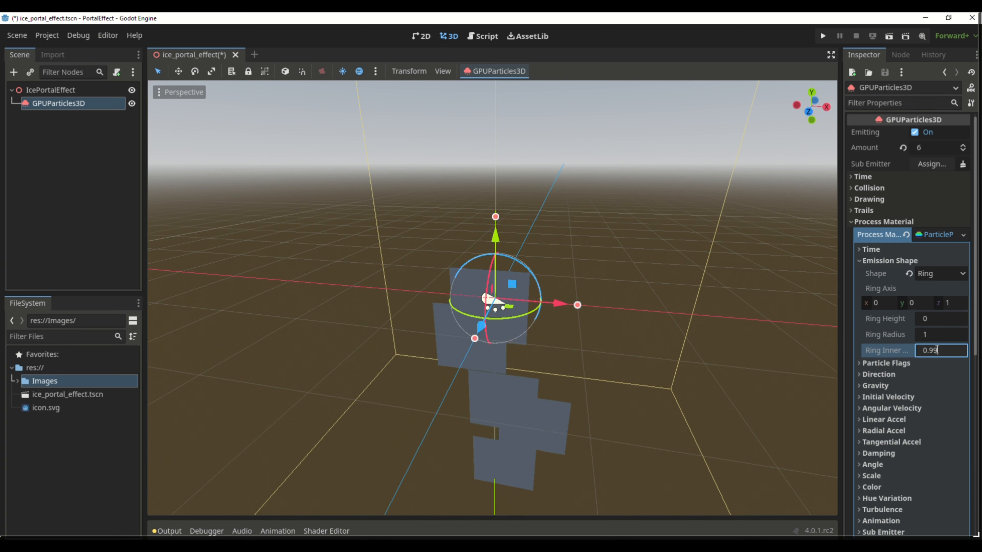
Zero the process material's X direction and its Y gravity
{"action": "left_click", "coordinate": [892, 375]}
{"action": "left_click", "coordinate": [876, 400]}
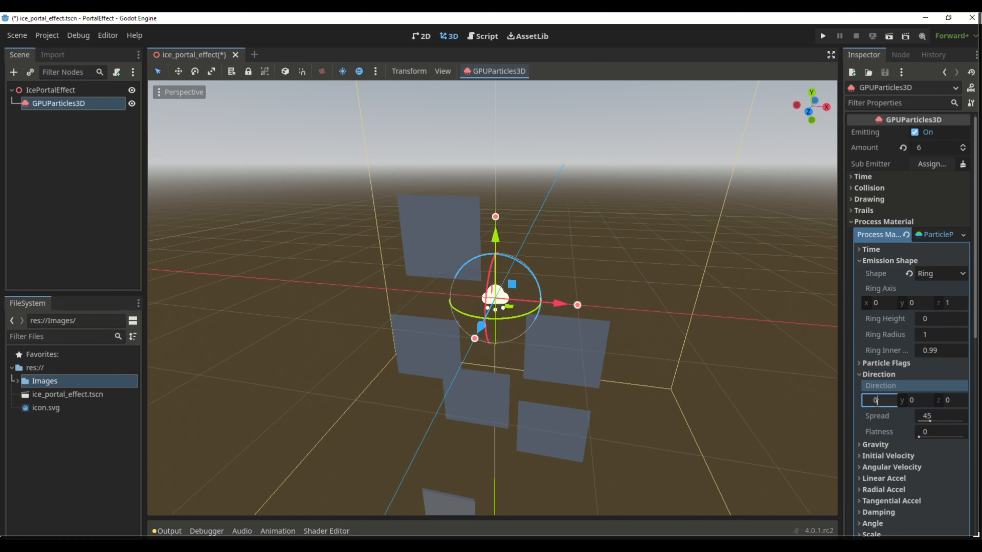
{"action": "scroll", "coordinate": [900, 402], "scroll_direction": "down", "scroll_amount": 3}
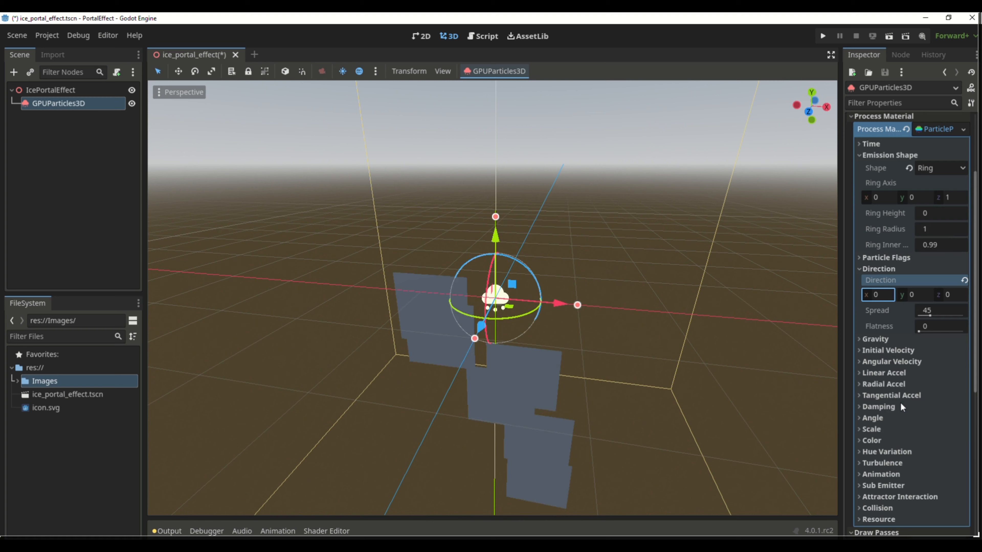
{"action": "left_click", "coordinate": [912, 338]}
{"action": "left_click", "coordinate": [916, 364]}
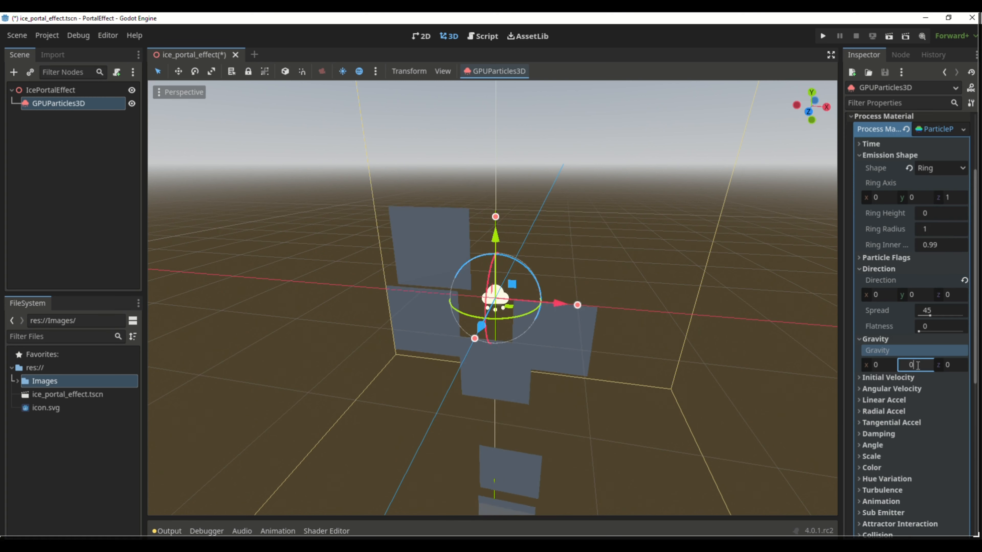
Enable the Disable Z particle flag and set the orbit velocity to 0.2
{"action": "left_click", "coordinate": [899, 258]}
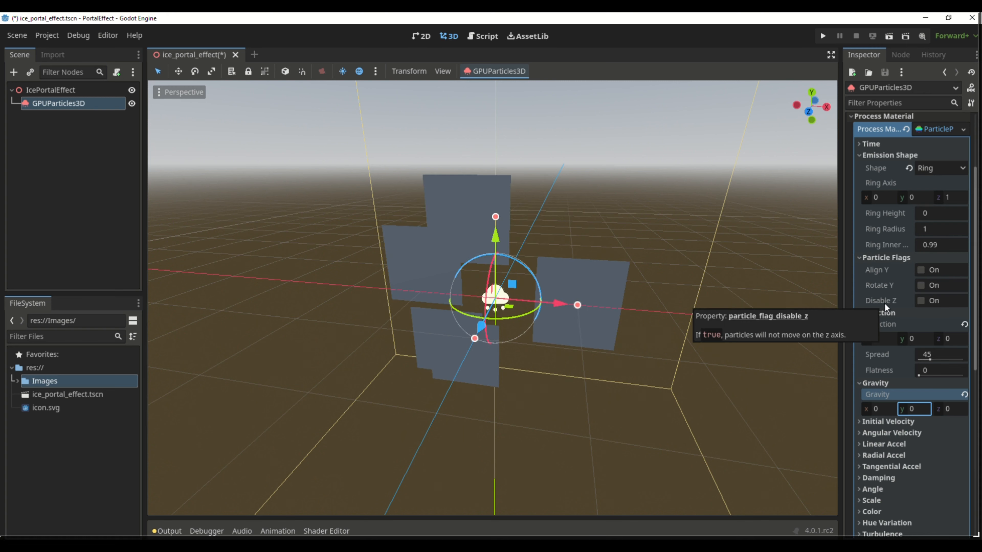
{"action": "left_click", "coordinate": [920, 300]}
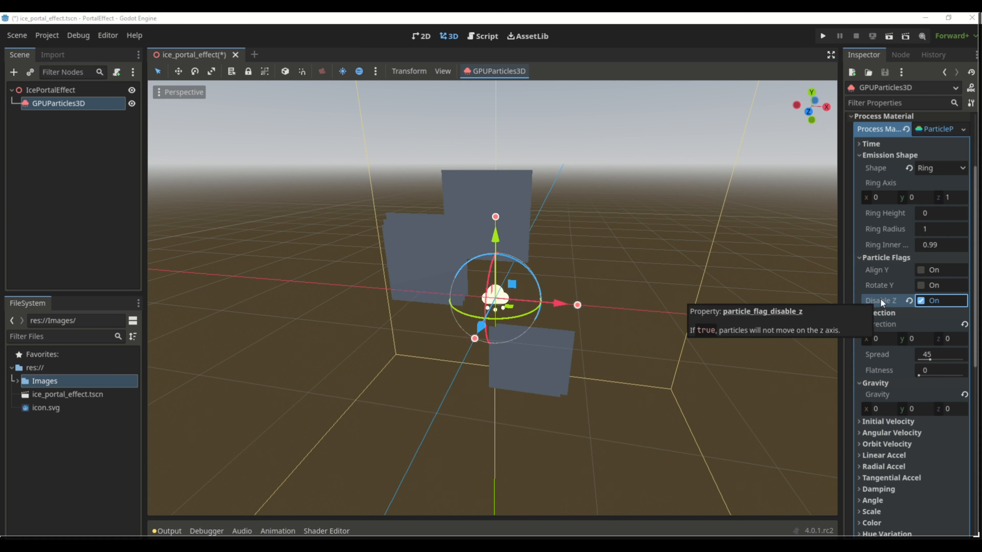
{"action": "scroll", "coordinate": [907, 383], "scroll_direction": "down", "scroll_amount": 1}
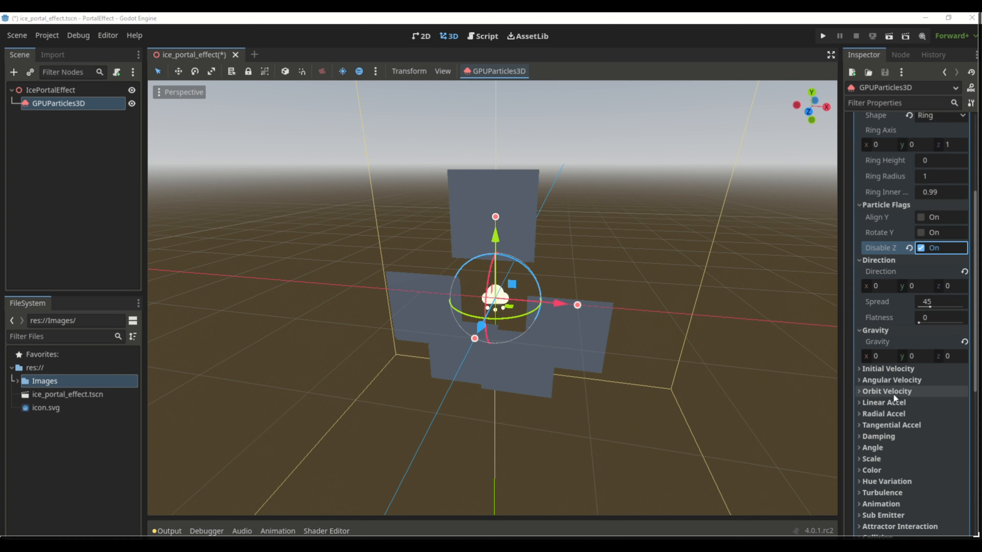
{"action": "left_click", "coordinate": [901, 391]}
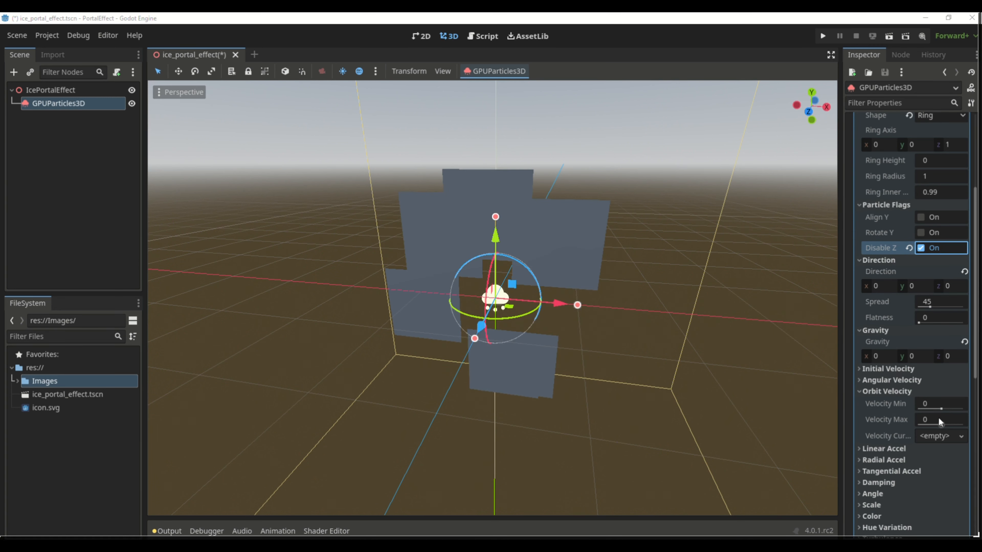
{"action": "left_click", "coordinate": [927, 405]}
{"action": "type", "text": "0"}
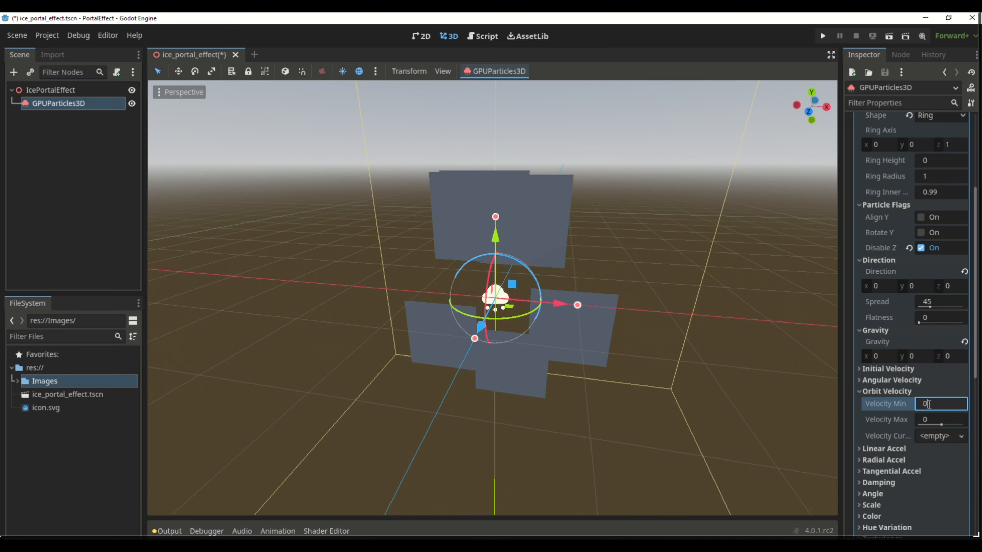
{"action": "type", "text": ".2"}
{"action": "key", "text": "Return"}
{"action": "middle_click_drag", "start_coordinate": [536, 357], "coordinate": [541, 337]}
{"action": "scroll", "coordinate": [471, 369], "scroll_direction": "up", "scroll_amount": 5}
{"action": "scroll", "coordinate": [541, 337], "scroll_direction": "down", "scroll_amount": 2}
{"action": "scroll", "coordinate": [908, 337], "scroll_direction": "down", "scroll_amount": 1}
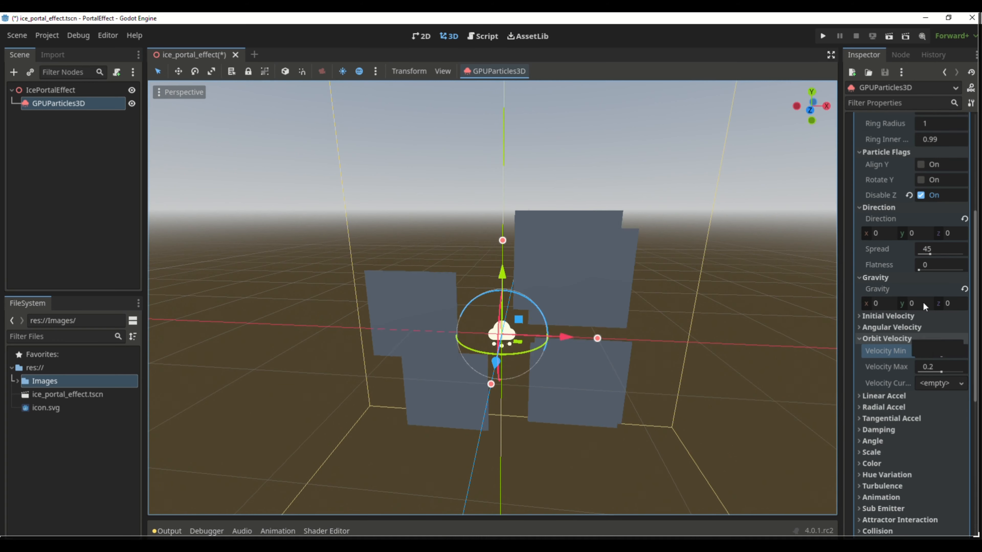
Give the draw pass 1 quad mesh a new StandardMaterial3D
{"action": "scroll", "coordinate": [923, 301], "scroll_direction": "up", "scroll_amount": 4}
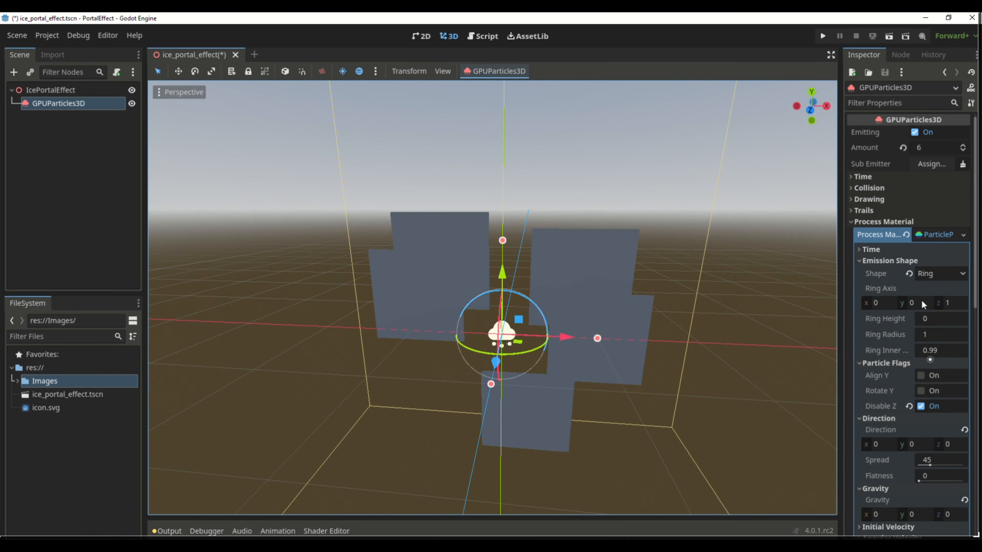
{"action": "left_click", "coordinate": [936, 235]}
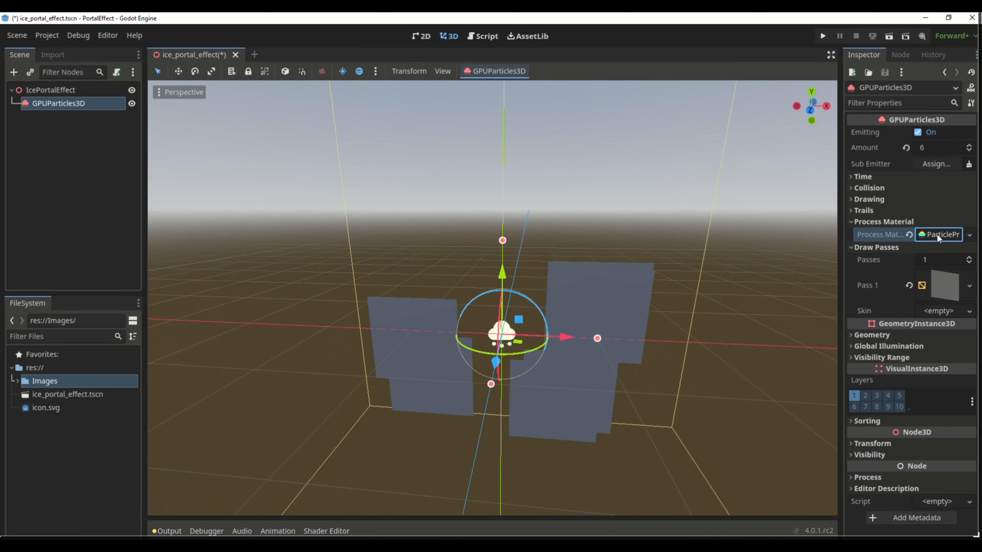
{"action": "left_click", "coordinate": [941, 285]}
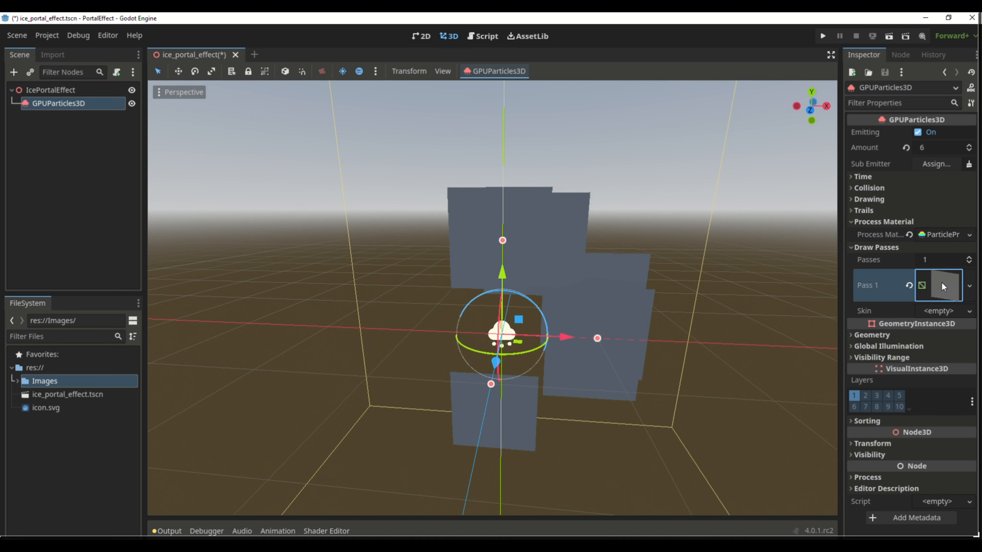
{"action": "scroll", "coordinate": [916, 373], "scroll_direction": "down", "scroll_amount": 3}
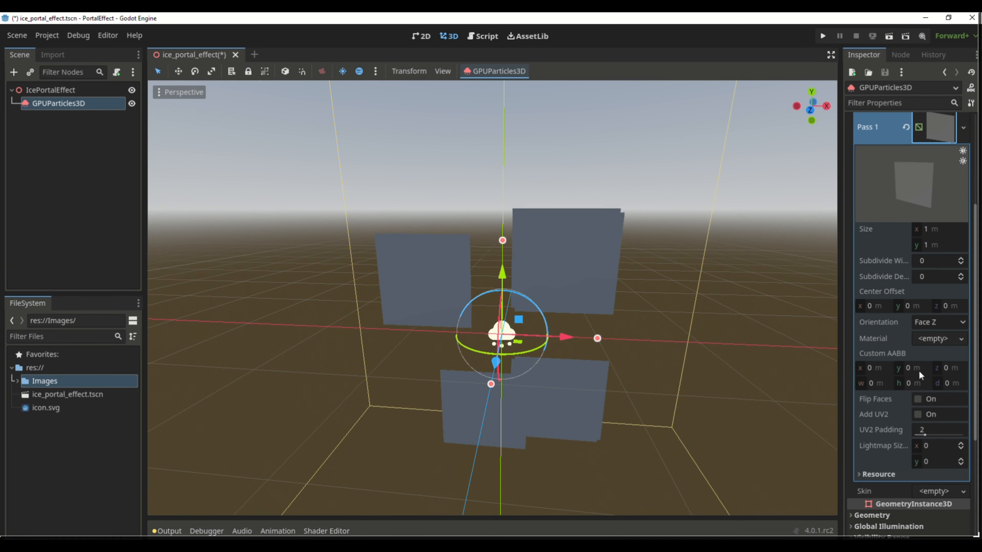
{"action": "left_click", "coordinate": [961, 339]}
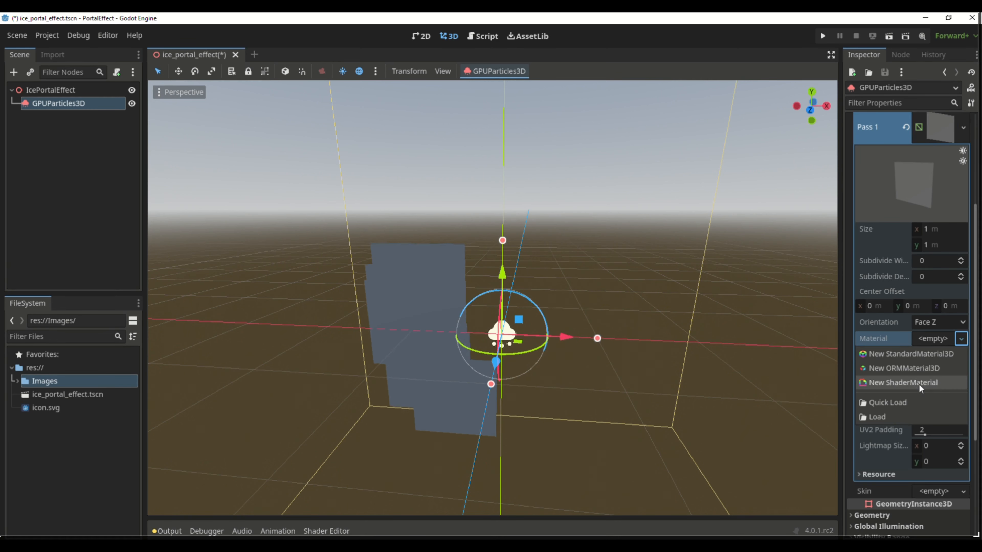
{"action": "left_click", "coordinate": [923, 355]}
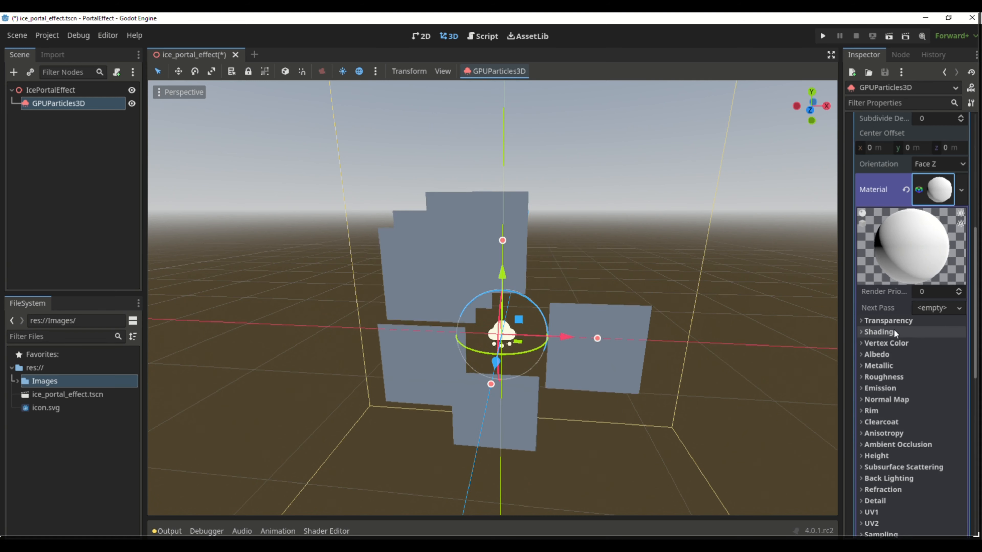
Set the mesh material's transparency to Alpha and lower its albedo color's alpha until the particles are nearly transparent
{"action": "left_click", "coordinate": [889, 321]}
{"action": "left_click", "coordinate": [934, 332]}
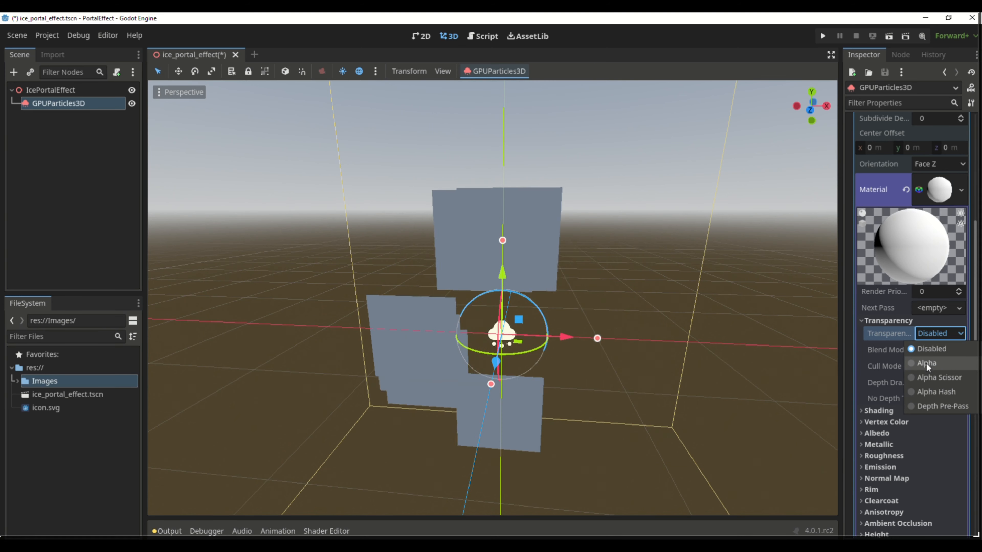
{"action": "left_click", "coordinate": [933, 360]}
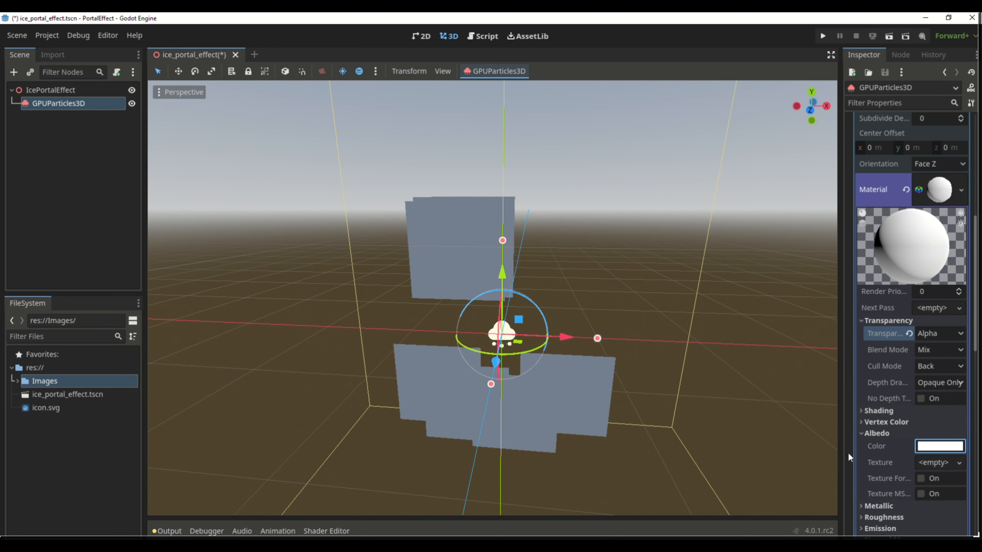
{"action": "left_click", "coordinate": [928, 447]}
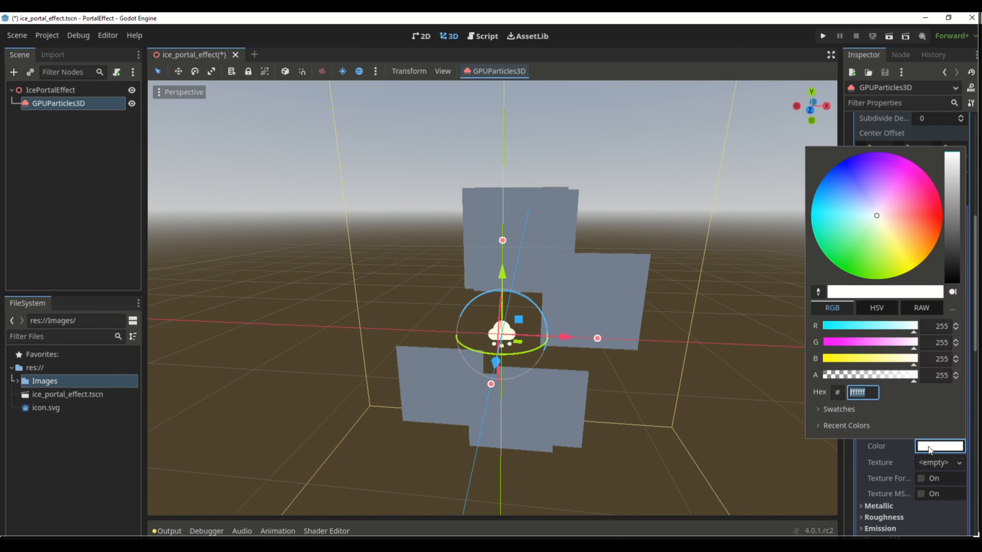
{"action": "left_click_drag", "start_coordinate": [913, 376], "coordinate": [832, 377]}
{"action": "left_click", "coordinate": [658, 163]}
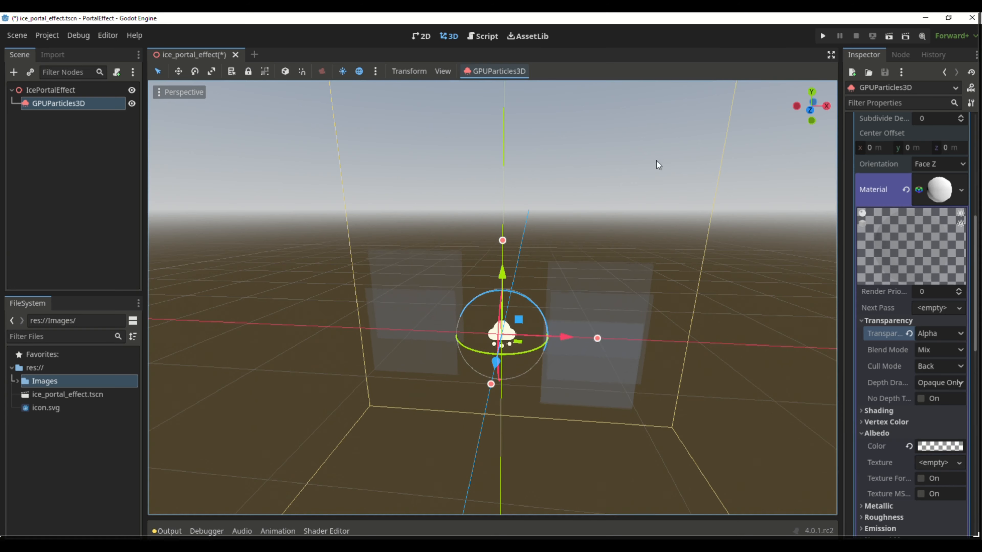
{"action": "mouse_move", "coordinate": [658, 162]}
{"action": "middle_mouse_down"}
{"action": "mouse_move", "coordinate": [564, 170]}
{"action": "mouse_move", "coordinate": [668, 155]}
{"action": "middle_mouse_up"}
Save the scene and add a second GPUParticles3D node under the IcePortalEffect root
{"action": "key", "text": "ctrl+s"}
{"action": "left_click", "coordinate": [85, 103], "text": "ctrl"}
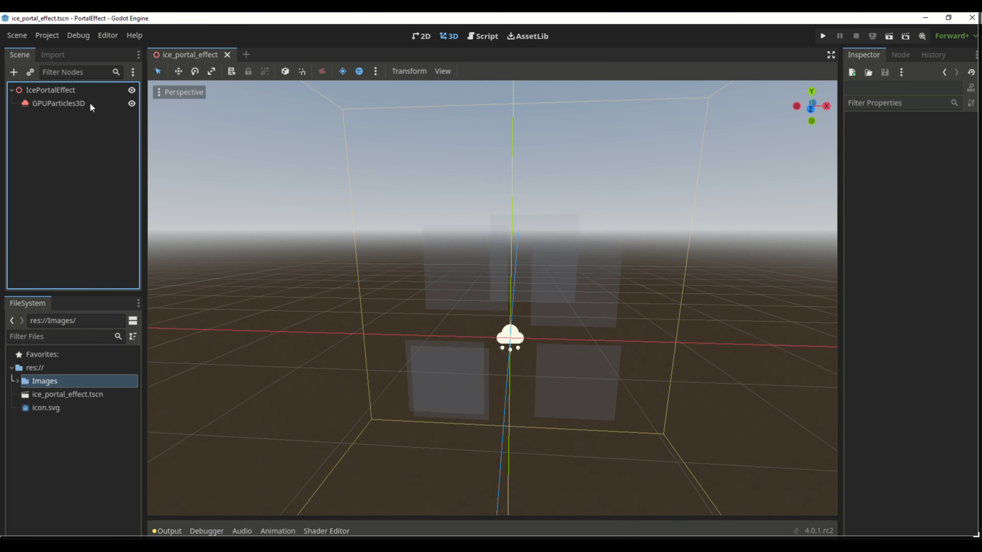
{"action": "left_click", "coordinate": [76, 89]}
{"action": "key", "text": "ctrl+a"}
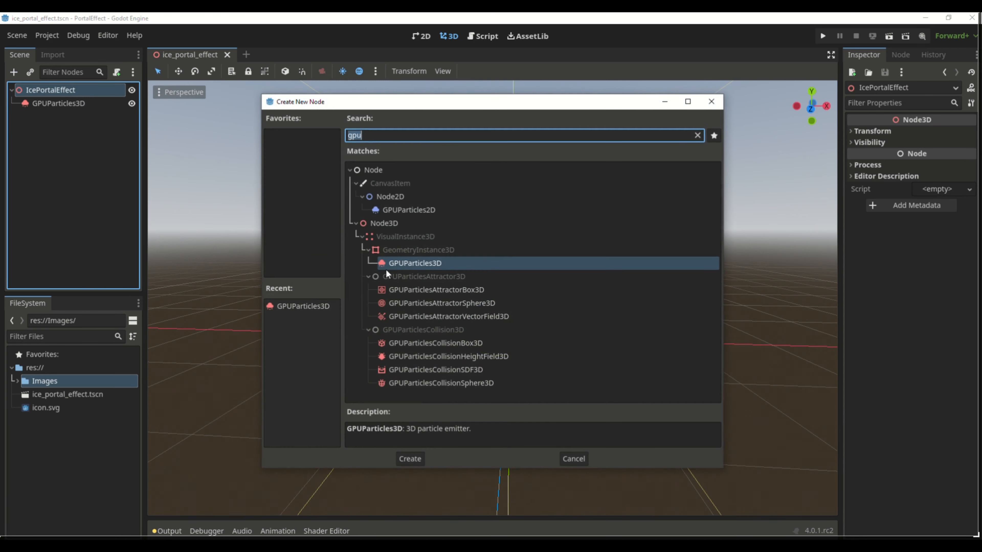
{"action": "double_click", "coordinate": [467, 264]}
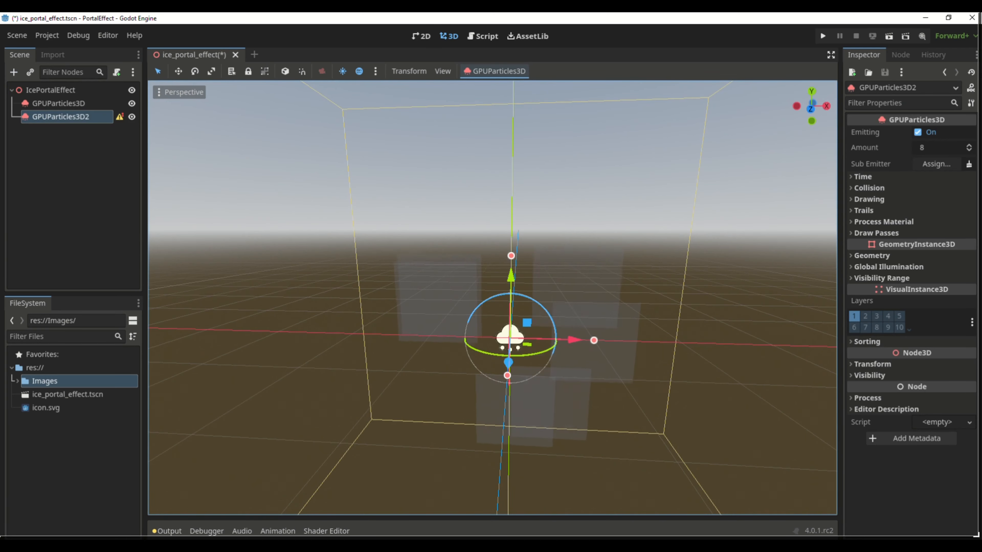
Turn off emitting for the second GPUParticles3D node and set its particle amount to 200
{"action": "left_click", "coordinate": [918, 132]}
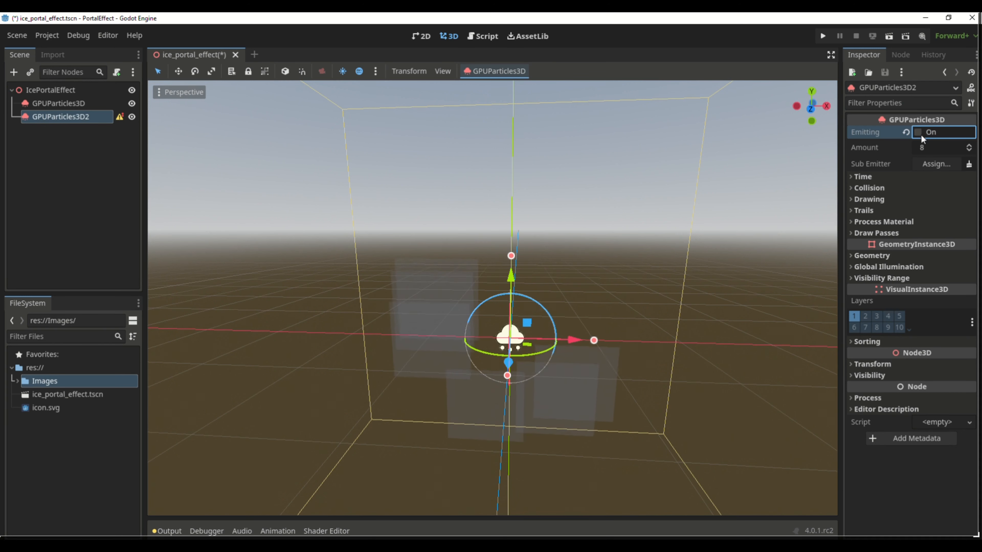
{"action": "left_click", "coordinate": [932, 148]}
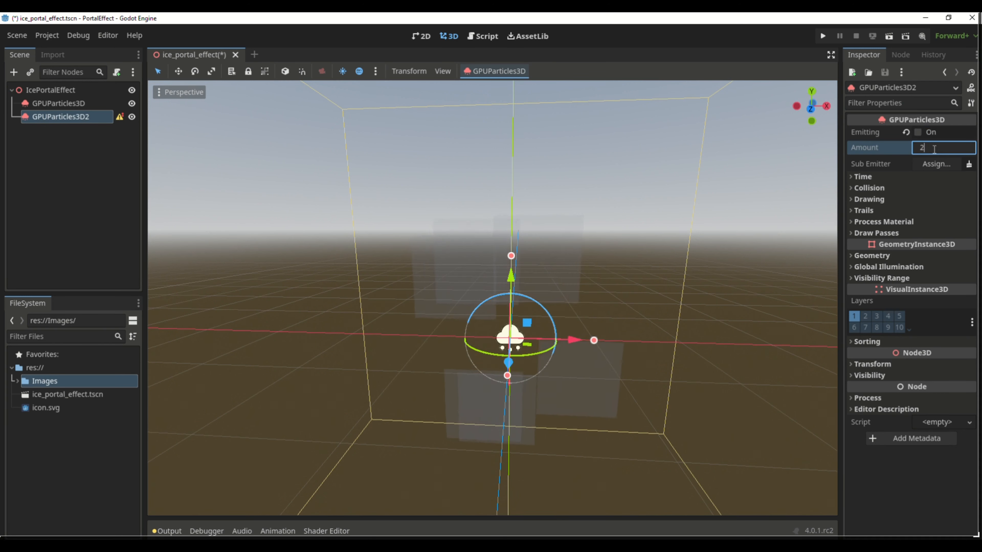
{"action": "type", "text": "200"}
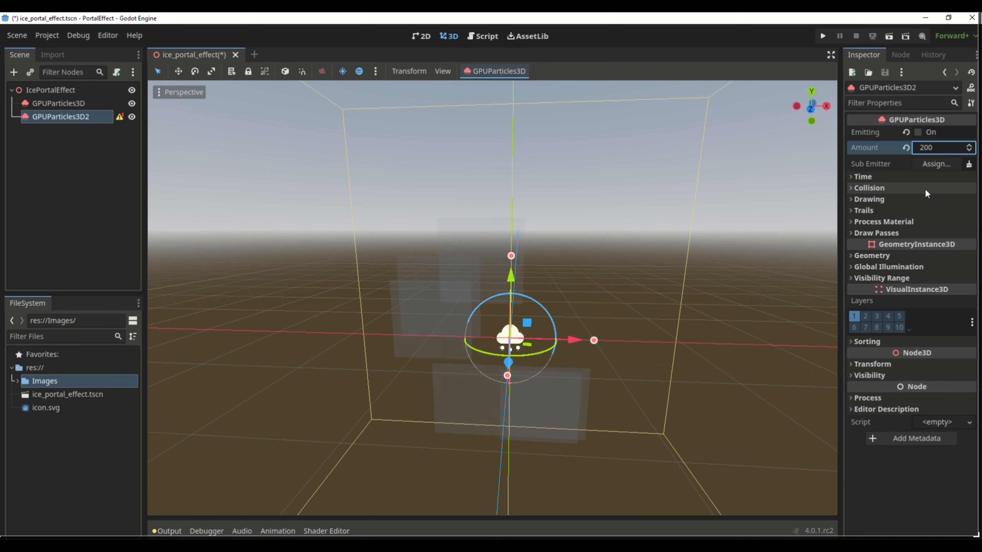
Give GPUParticles3D2 a new ParticleProcessMaterial and a new QuadMesh for draw pass 1
{"action": "left_click", "coordinate": [889, 222]}
{"action": "left_click", "coordinate": [969, 236]}
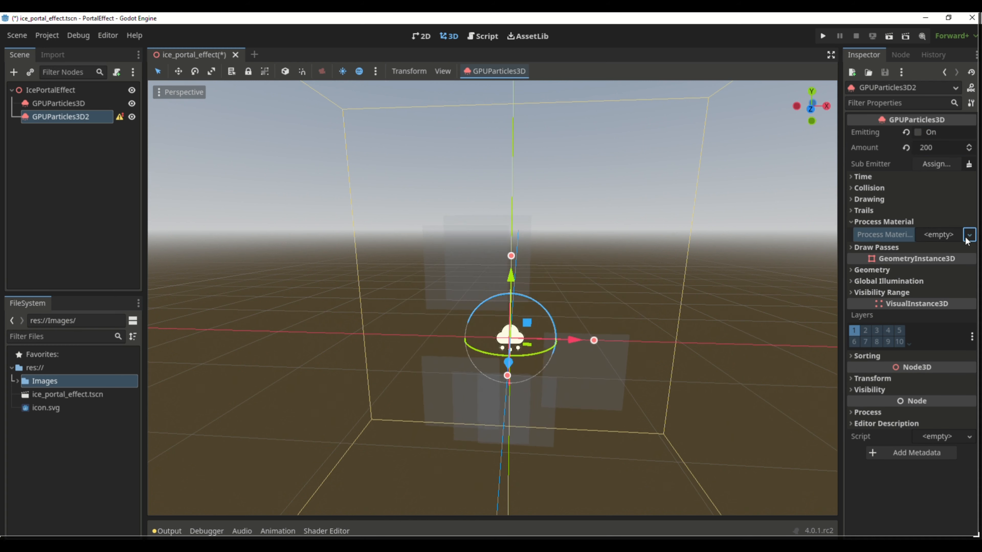
{"action": "left_click", "coordinate": [913, 249]}
{"action": "left_click", "coordinate": [912, 249]}
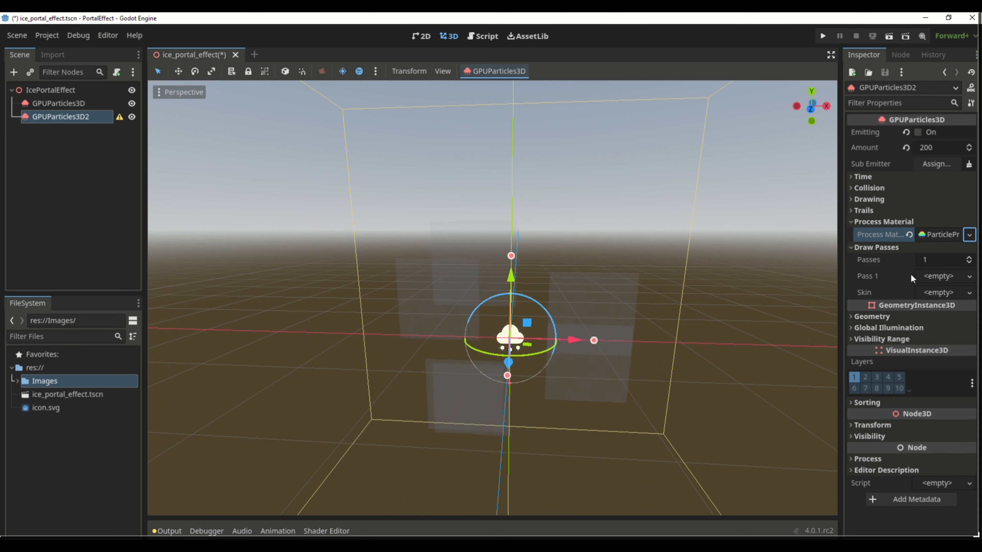
{"action": "left_click", "coordinate": [938, 276]}
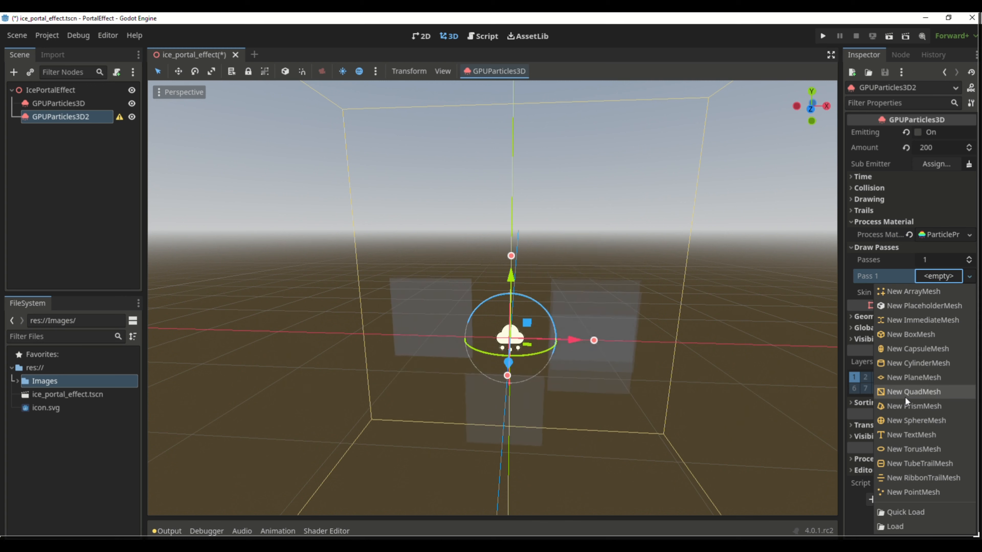
{"action": "left_click", "coordinate": [913, 394]}
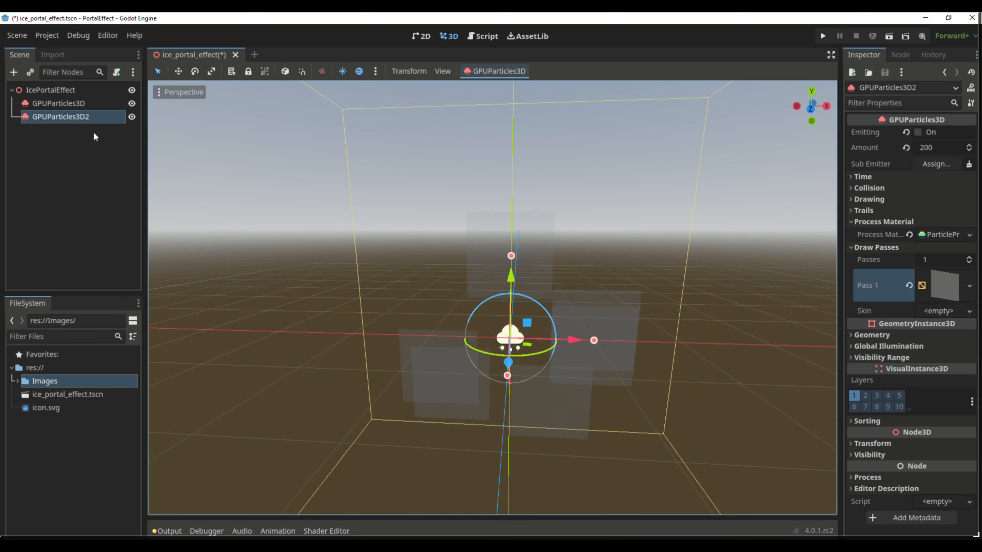
Assign GPUParticles3D2 as the sub emitter of the first GPUParticles3D node
{"action": "left_click", "coordinate": [88, 104]}
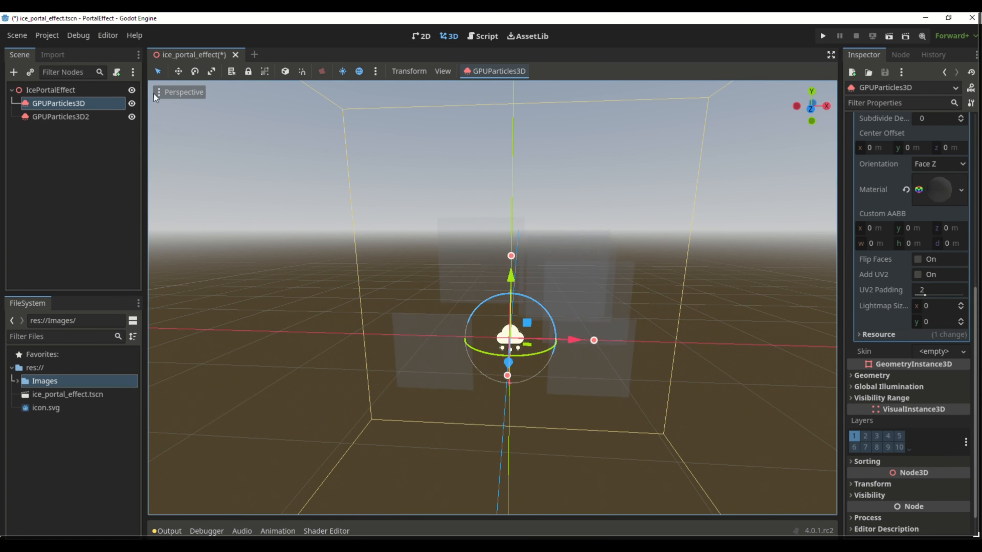
{"action": "scroll", "coordinate": [913, 232], "scroll_direction": "up", "scroll_amount": 5}
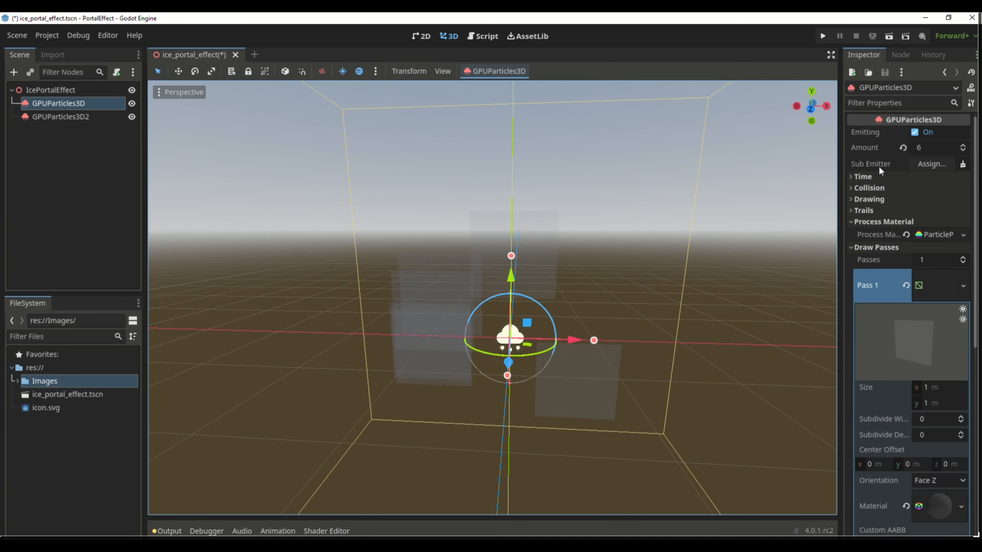
{"action": "left_click", "coordinate": [931, 163]}
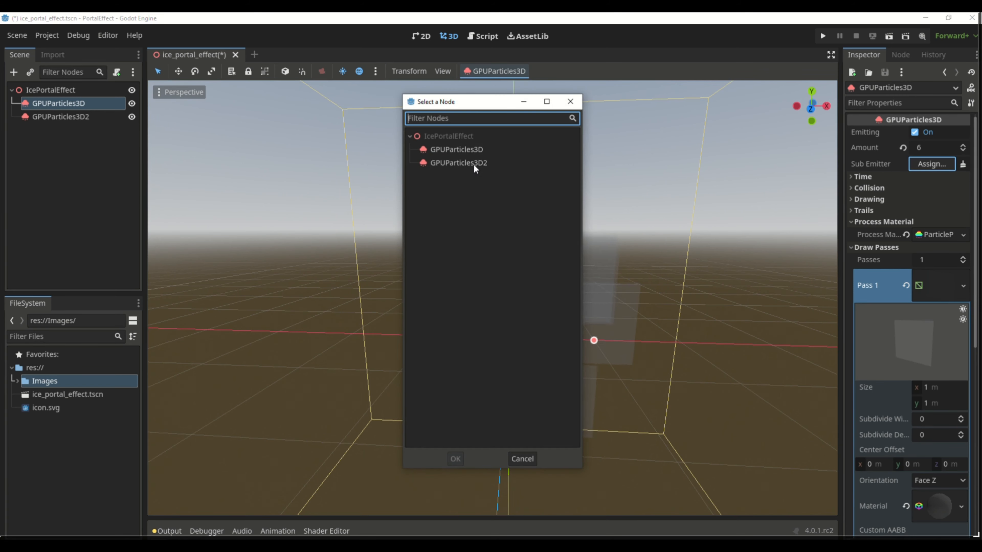
{"action": "left_click", "coordinate": [459, 162]}
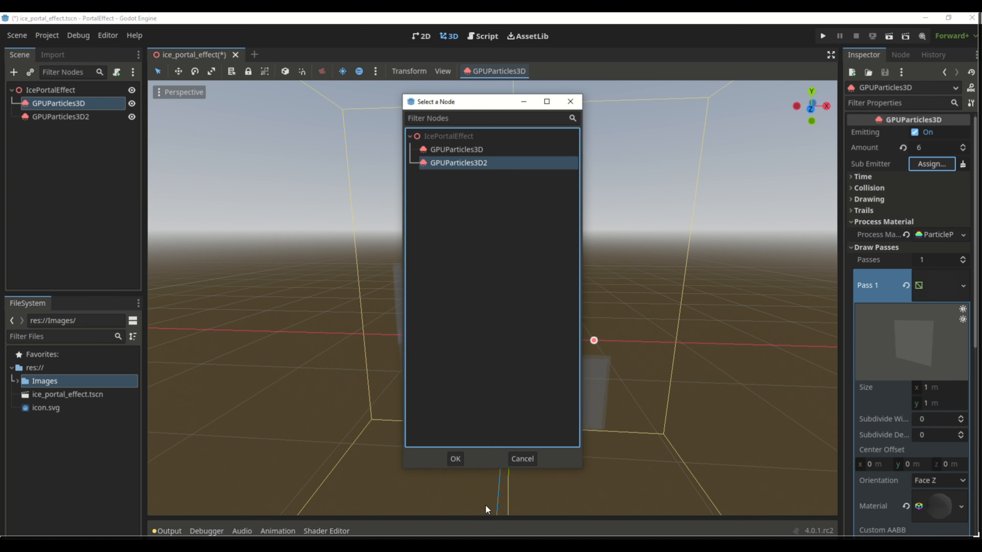
{"action": "left_click", "coordinate": [455, 458]}
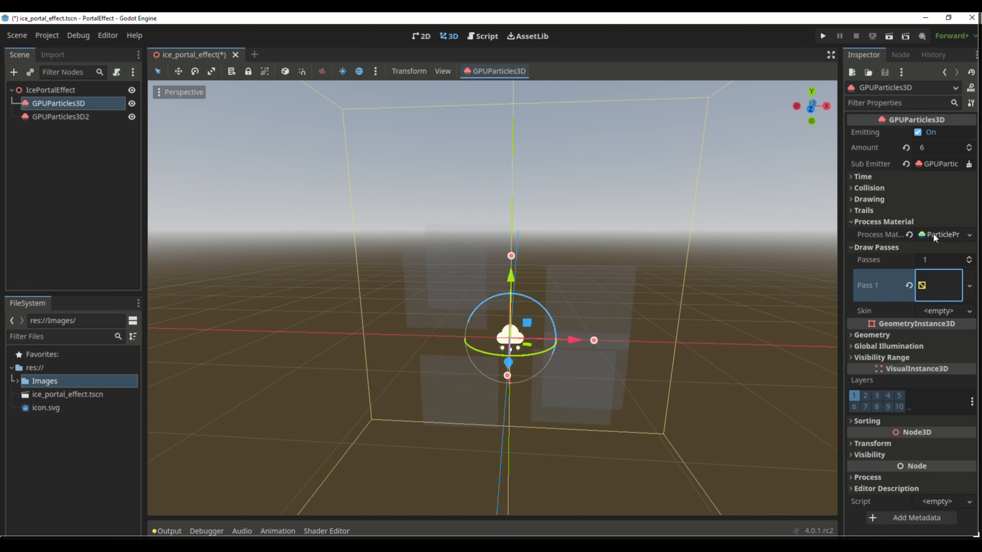
In the first node's process material, set the sub emitter mode to Constant with a frequency of 2 Hz
{"action": "left_click", "coordinate": [943, 233]}
{"action": "scroll", "coordinate": [915, 371], "scroll_direction": "down", "scroll_amount": 6}
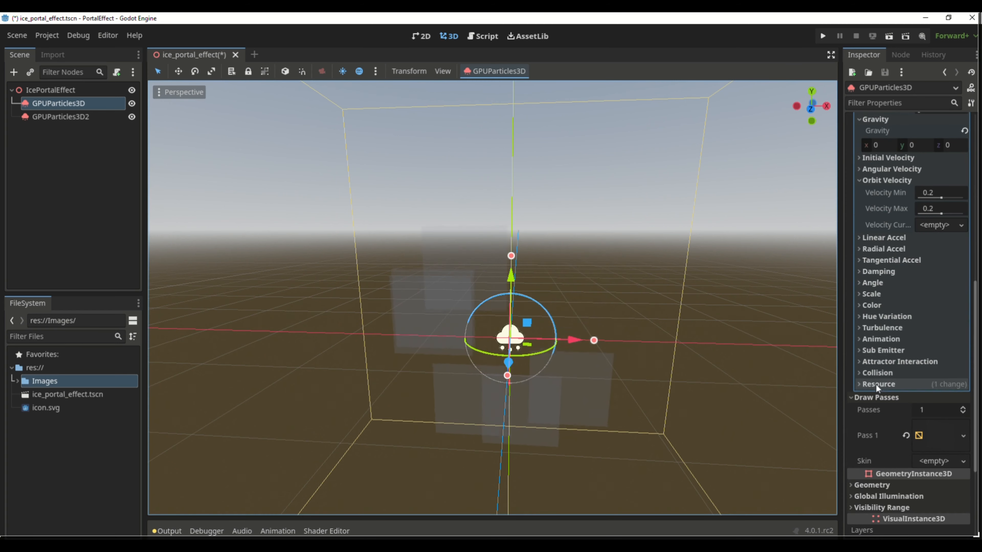
{"action": "left_click", "coordinate": [902, 350]}
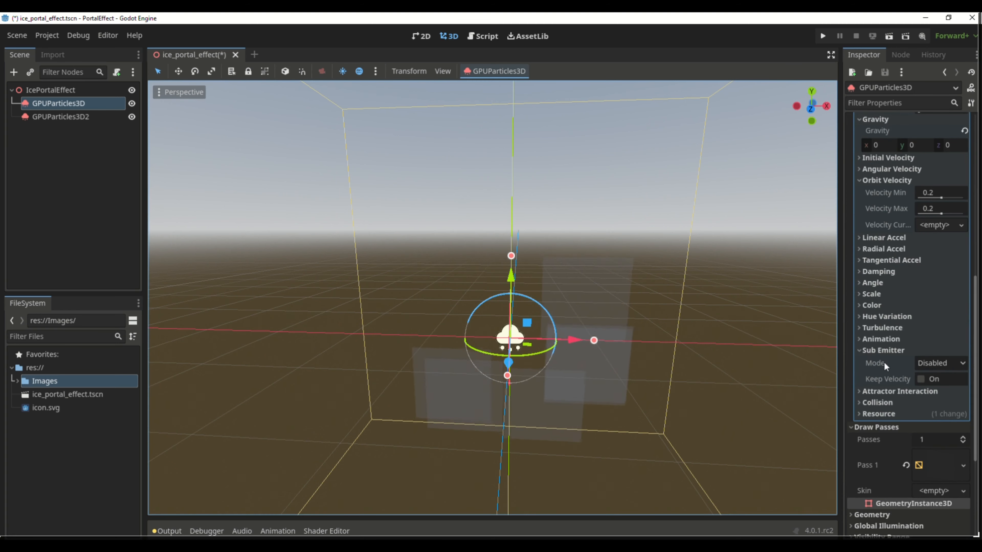
{"action": "left_click", "coordinate": [940, 360]}
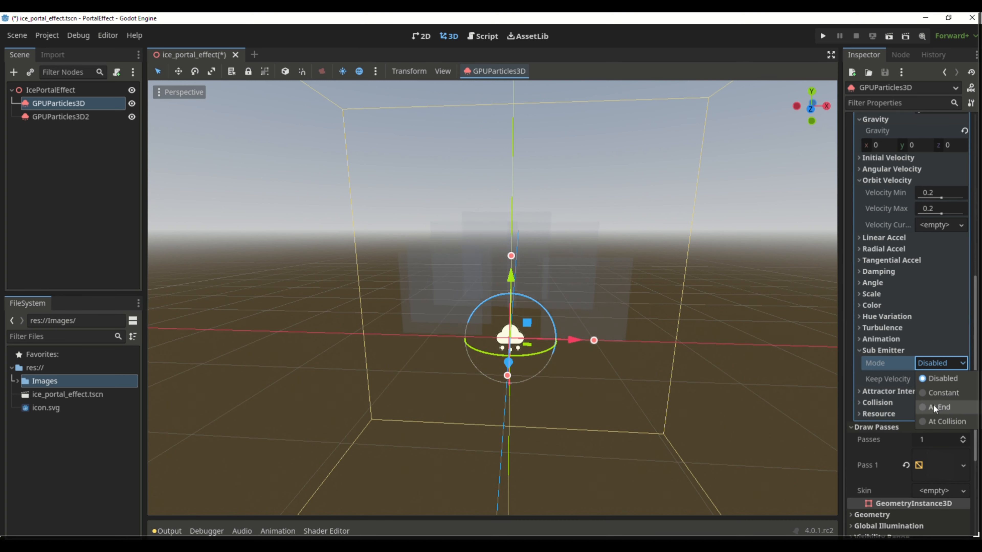
{"action": "left_click", "coordinate": [942, 393]}
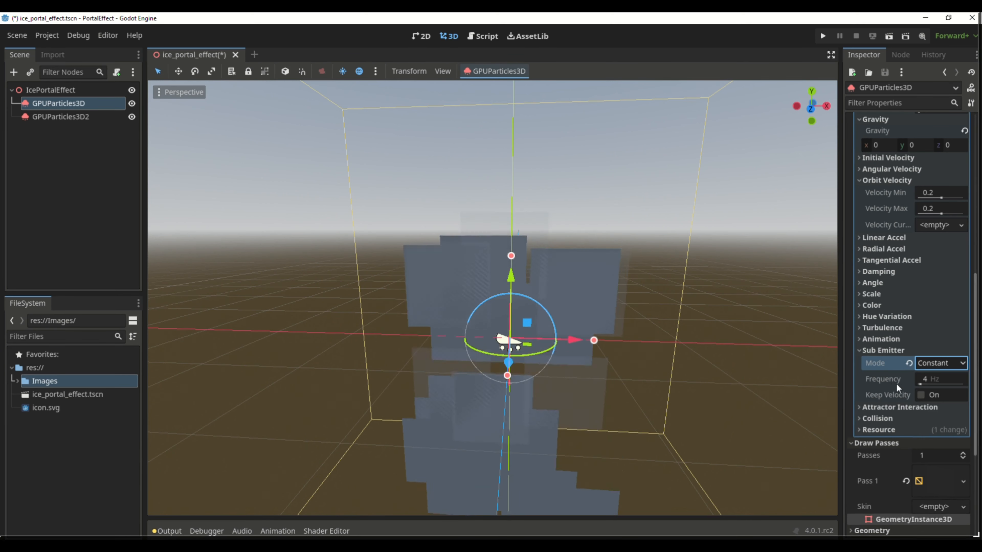
{"action": "left_click", "coordinate": [932, 375]}
{"action": "type", "text": "2"}
{"action": "key", "text": "Return"}
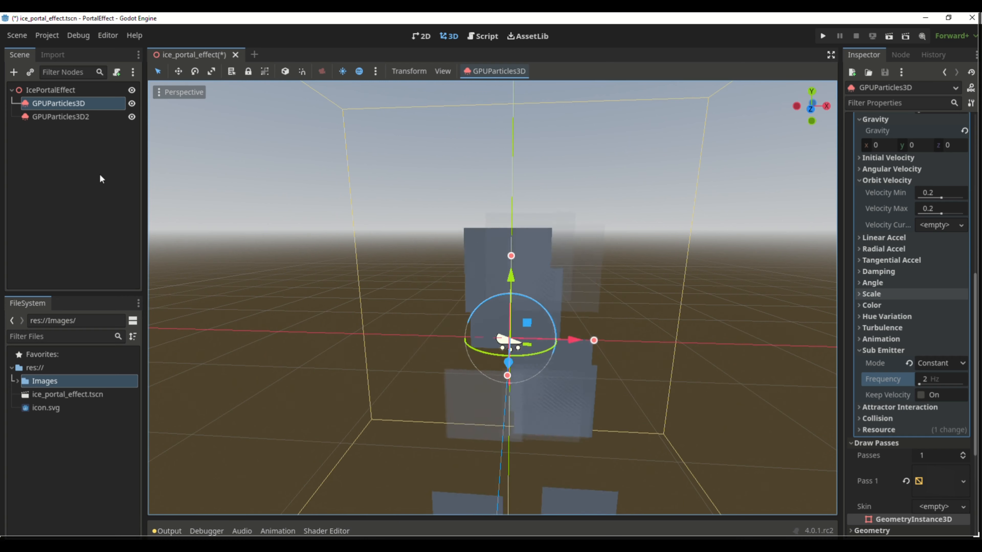
Set the Y gravity of GPUParticles3D2's process material to 0
{"action": "left_click", "coordinate": [84, 116]}
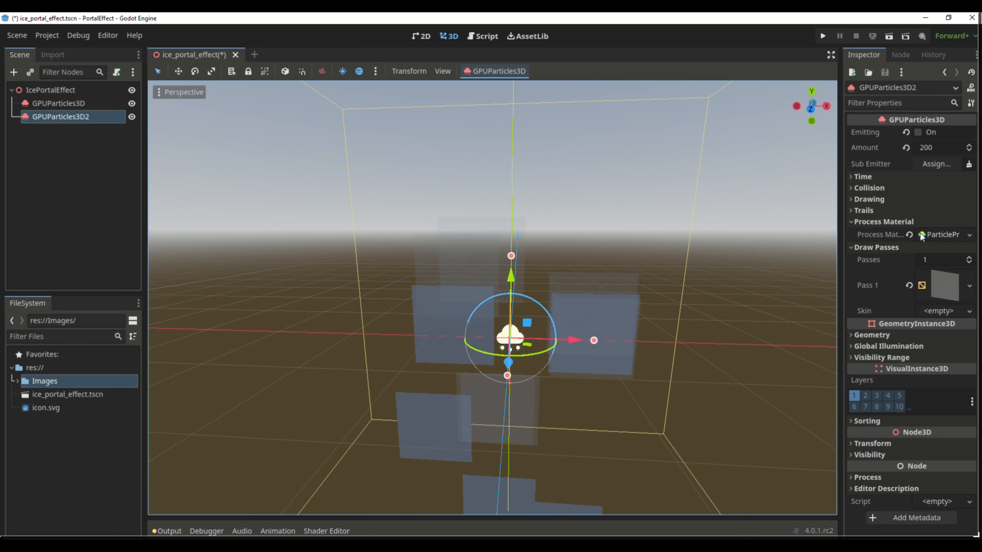
{"action": "left_click", "coordinate": [940, 234]}
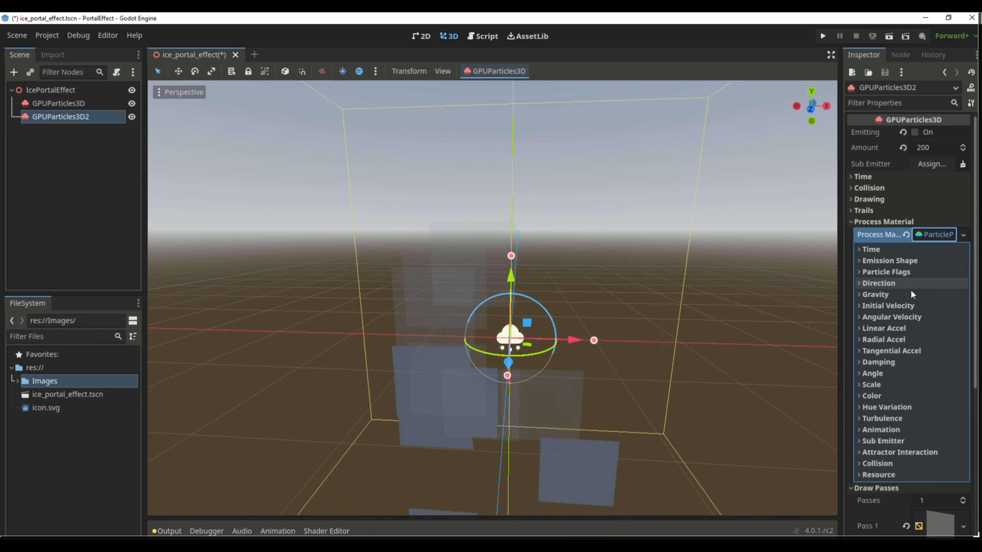
{"action": "left_click", "coordinate": [896, 294]}
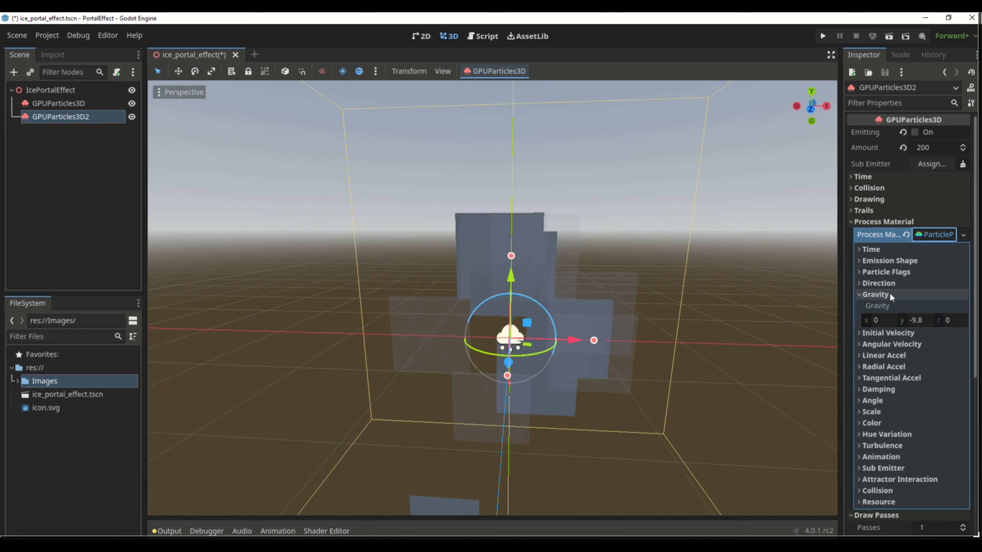
{"action": "left_click", "coordinate": [920, 320]}
{"action": "type", "text": "0"}
{"action": "key", "text": "Return"}
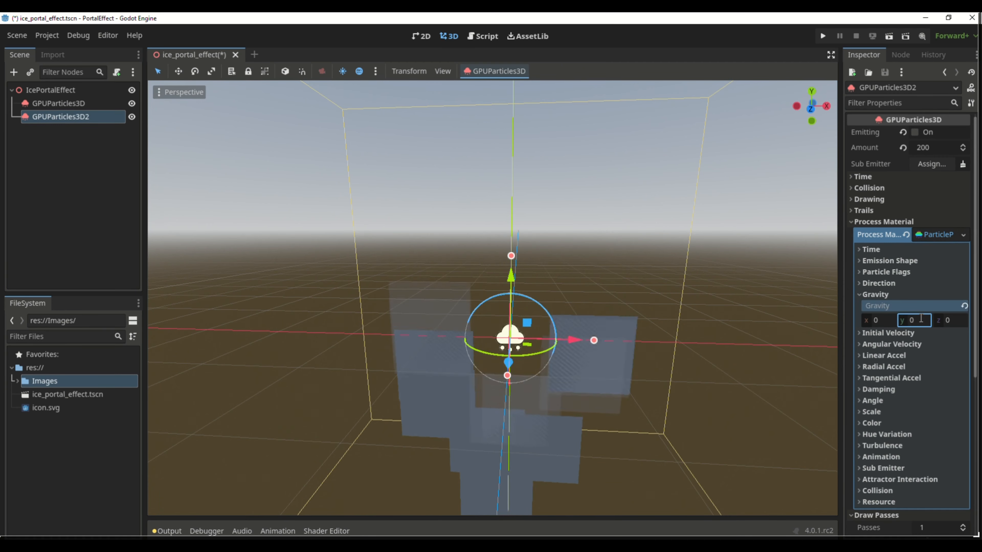
Set the maximum angular velocity of GPUParticles3D2's process material to 50
{"action": "left_click", "coordinate": [892, 345]}
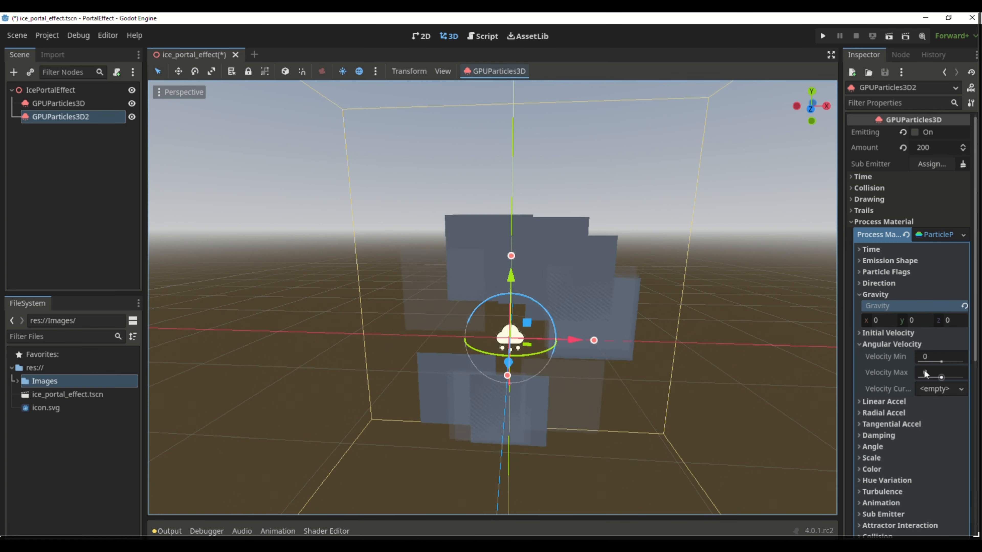
{"action": "left_click", "coordinate": [931, 371]}
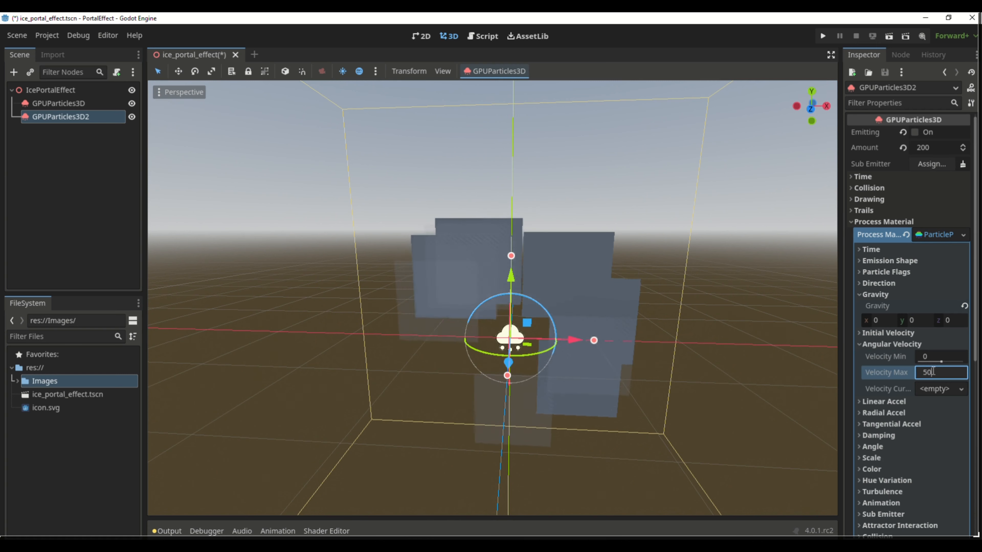
{"action": "type", "text": "50"}
{"action": "scroll", "coordinate": [883, 291], "scroll_direction": "down", "scroll_amount": 2}
{"action": "left_click", "coordinate": [873, 293]}
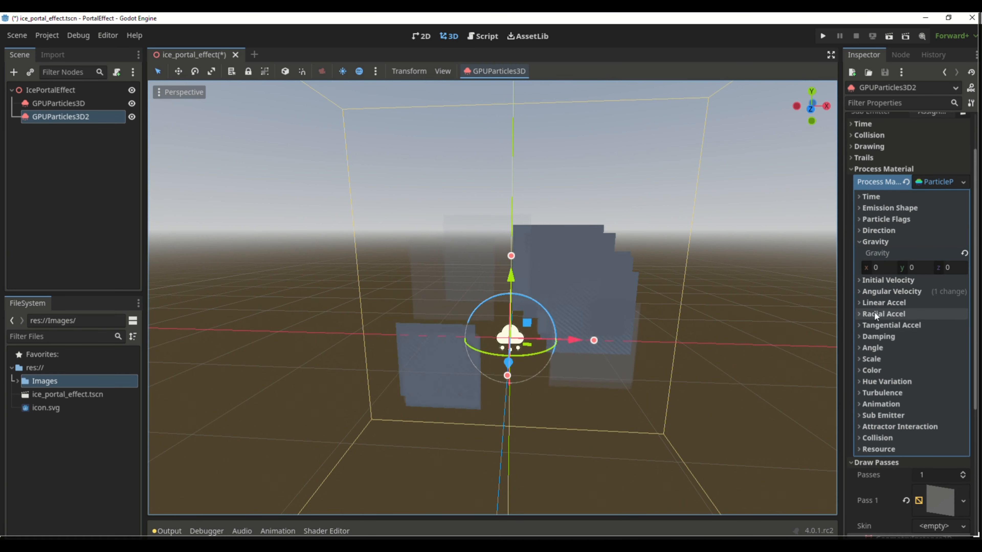
Set the particle angle range of GPUParticles3D2 to a minimum of -360 and a maximum of 360 degrees
{"action": "left_click", "coordinate": [886, 347]}
{"action": "left_click", "coordinate": [929, 359]}
{"action": "type", "text": "-360"}
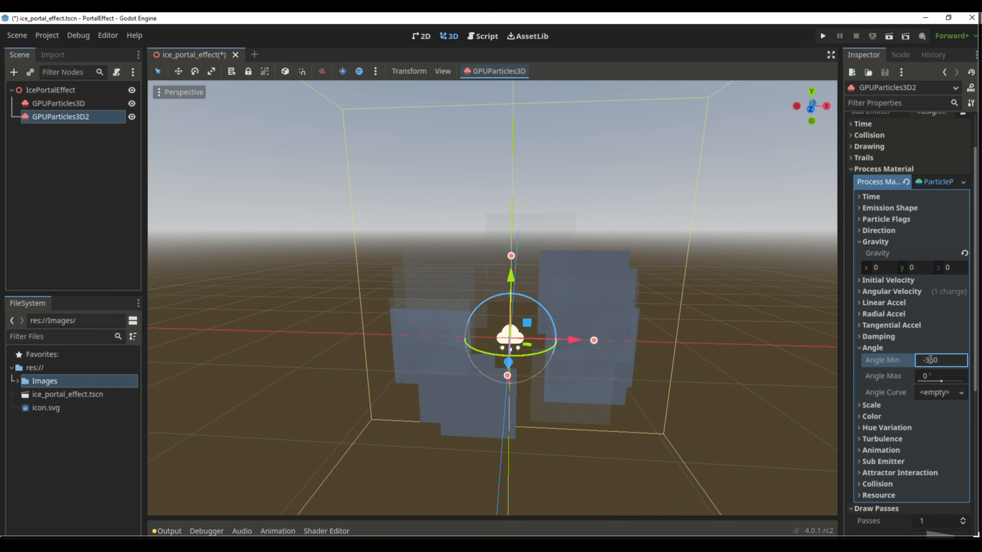
{"action": "left_click", "coordinate": [945, 377]}
{"action": "type", "text": "360"}
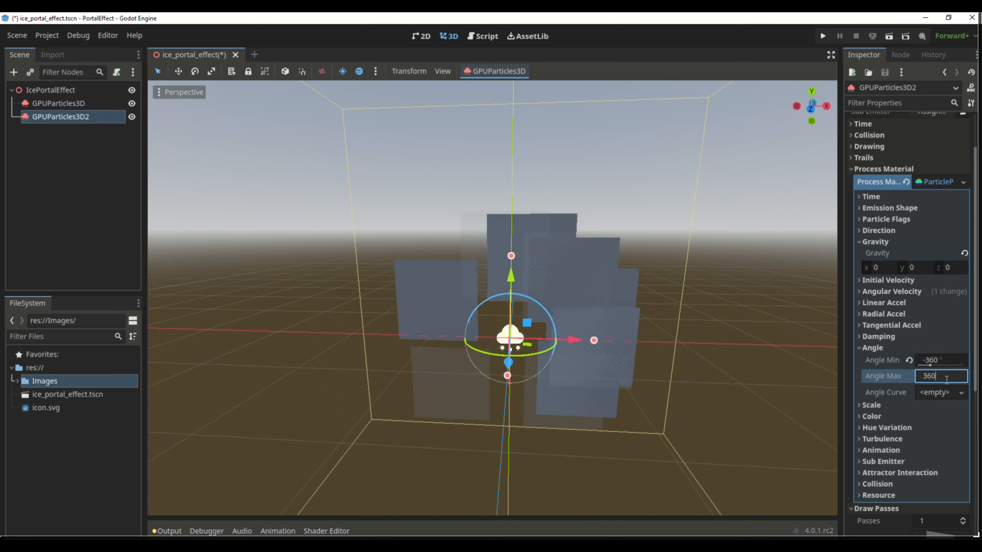
{"action": "left_click", "coordinate": [897, 349]}
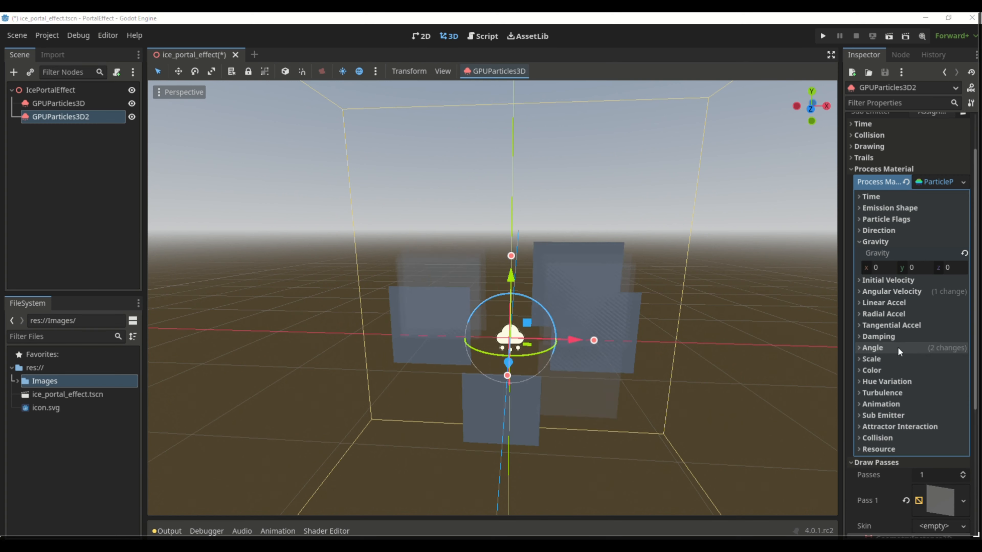
Set the minimum particle scale of GPUParticles3D2 to 0.5
{"action": "left_click", "coordinate": [883, 358]}
{"action": "left_click", "coordinate": [932, 372]}
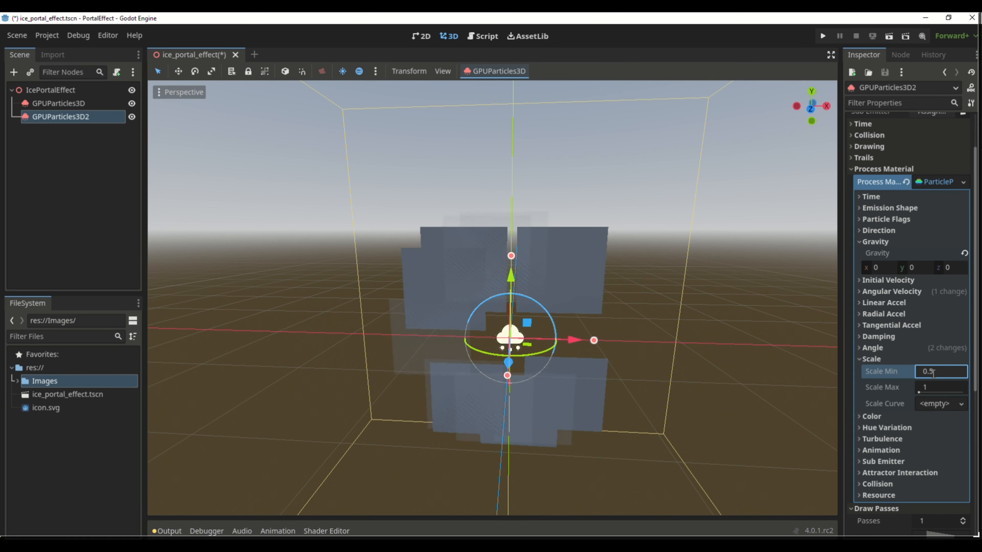
{"action": "type", "text": "0.5"}
{"action": "left_click", "coordinate": [877, 358]}
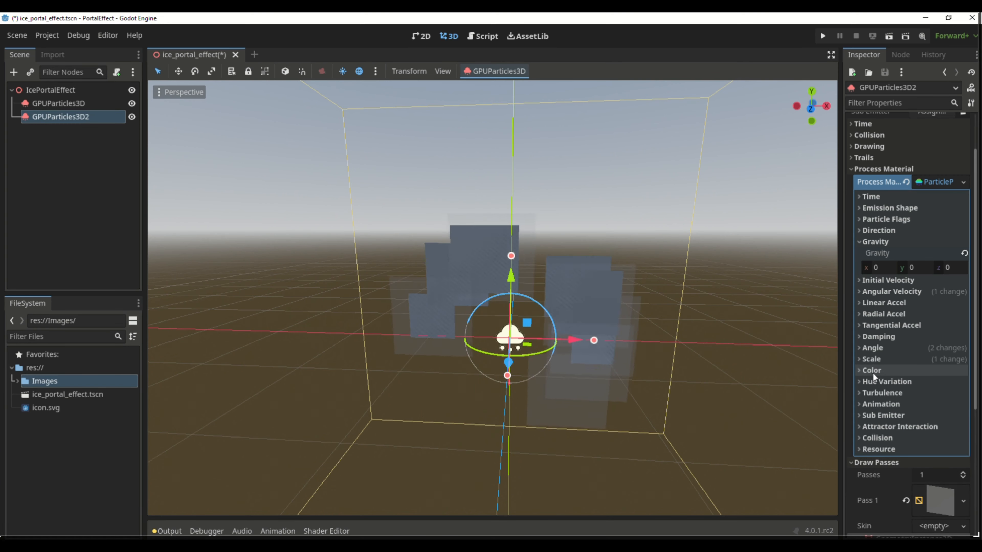
Add a new gradient texture as the color ramp of GPUParticles3D2's process material and open its gradient for editing
{"action": "left_click", "coordinate": [882, 369]}
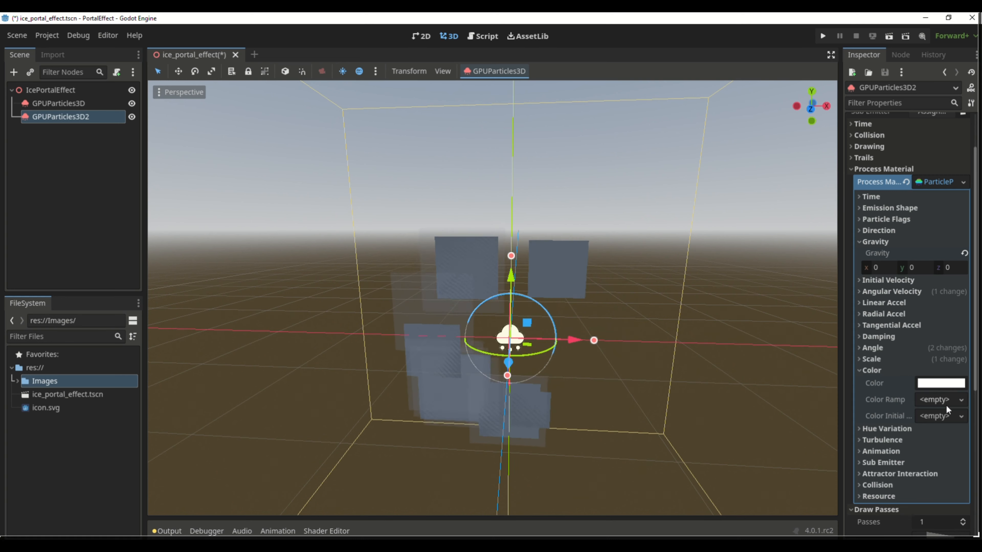
{"action": "left_click", "coordinate": [935, 399]}
{"action": "left_click", "coordinate": [899, 415]}
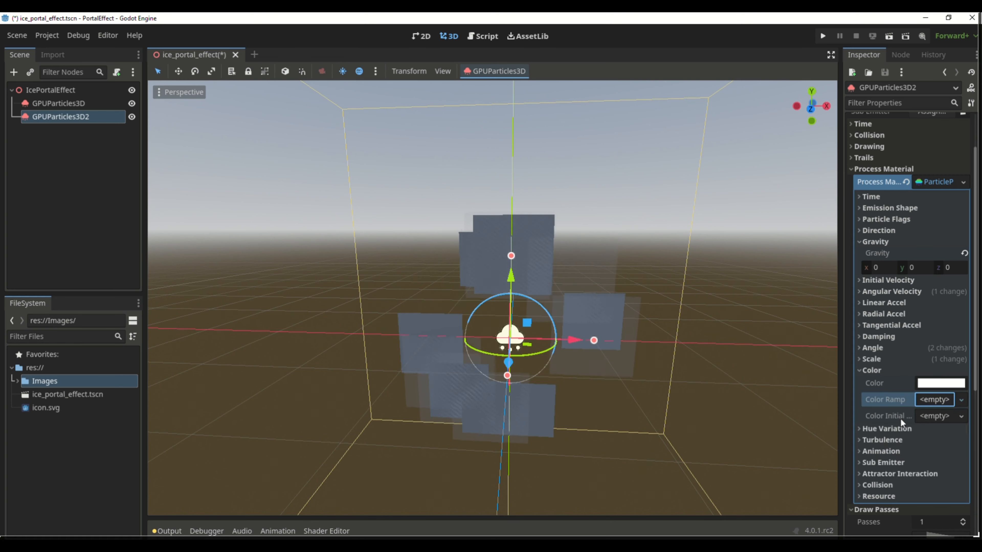
{"action": "left_click", "coordinate": [946, 403]}
{"action": "left_click", "coordinate": [939, 414]}
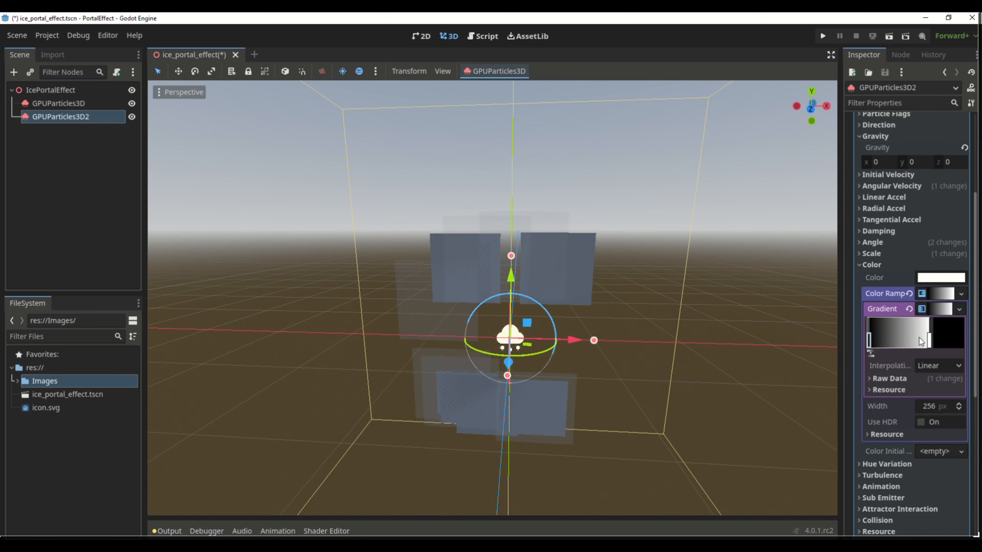
Make both end stops of the color ramp's gradient fully transparent with an alpha of 0
{"action": "left_click", "coordinate": [955, 339]}
{"action": "left_click_drag", "start_coordinate": [883, 256], "coordinate": [842, 239]}
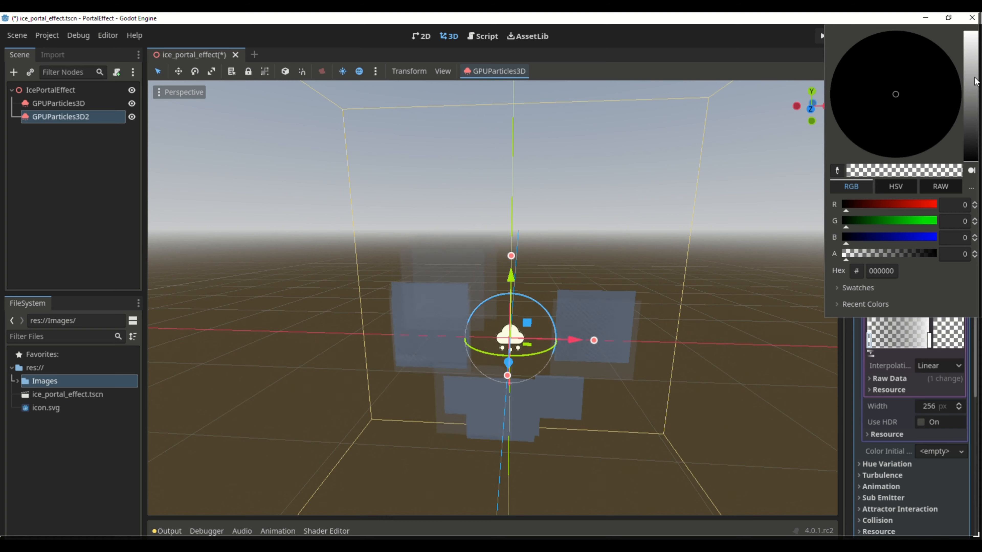
{"action": "left_click_drag", "start_coordinate": [975, 79], "coordinate": [974, 49]}
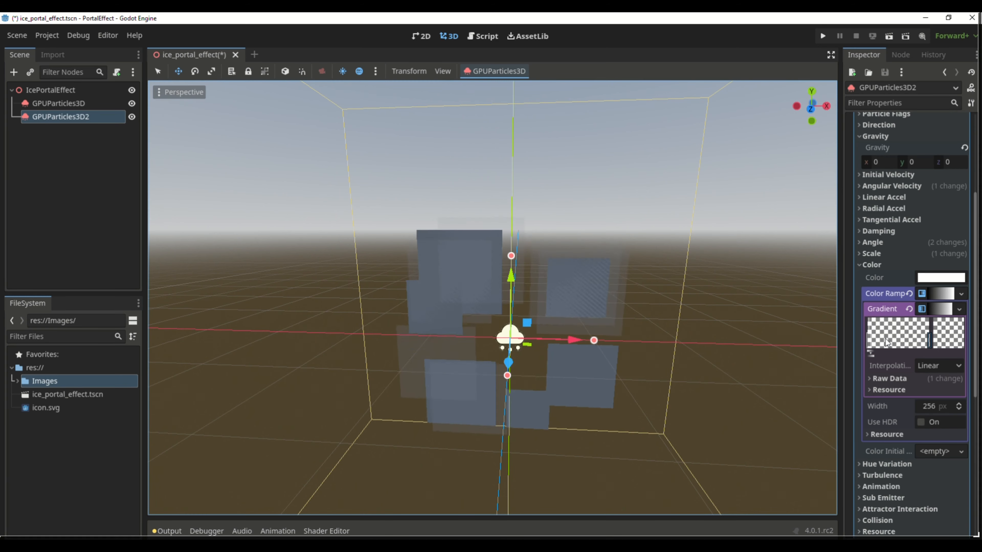
Add opaque light blue, violet and blue stops between the transparent ends of the color ramp's gradient
{"action": "left_click", "coordinate": [882, 340]}
{"action": "left_click", "coordinate": [942, 329]}
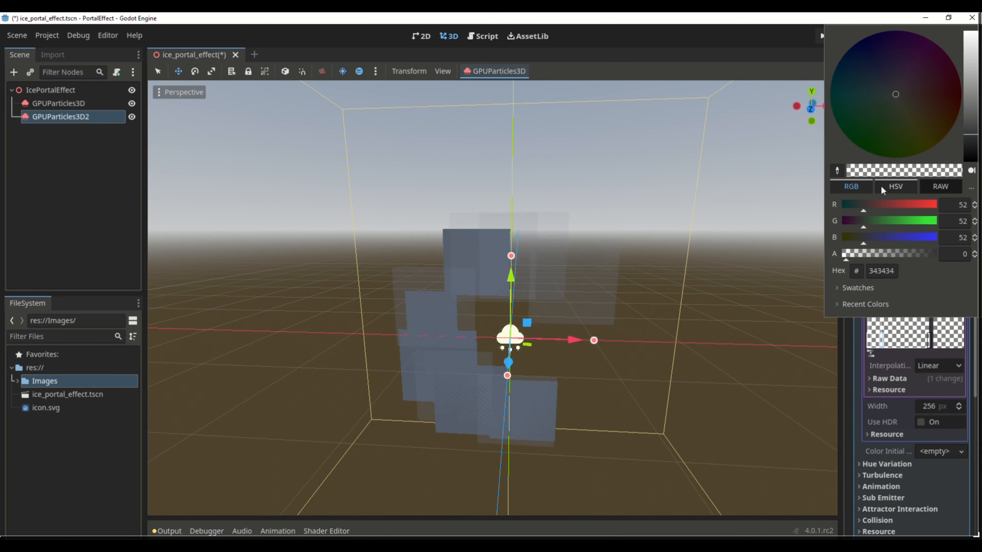
{"action": "left_click_drag", "start_coordinate": [883, 254], "coordinate": [929, 257]}
{"action": "left_click_drag", "start_coordinate": [966, 79], "coordinate": [970, 39]}
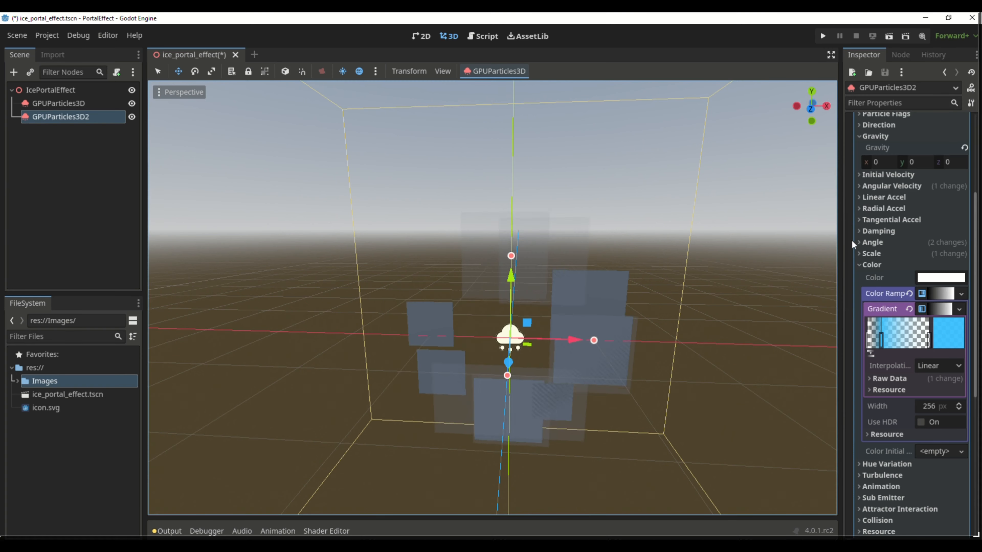
{"action": "left_click", "coordinate": [896, 329]}
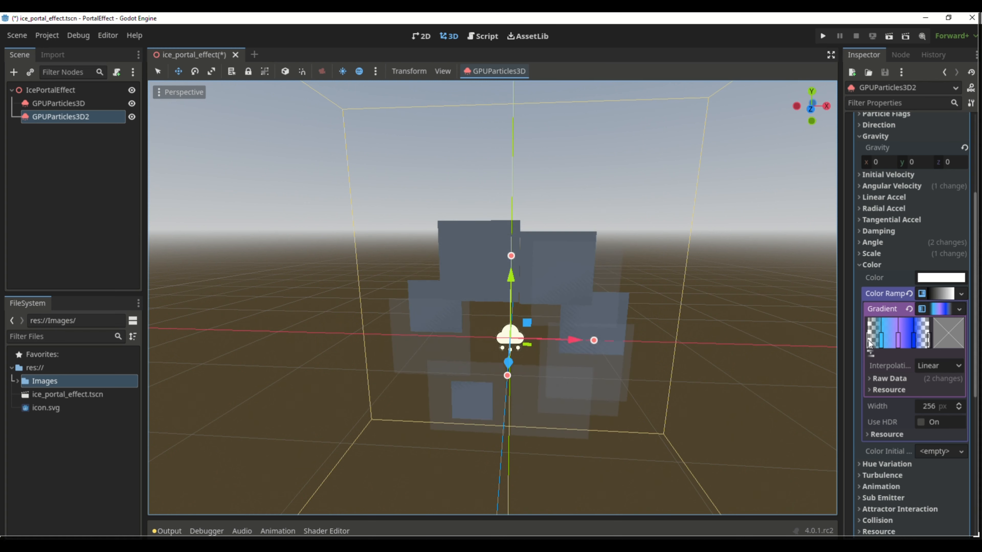
{"action": "left_click", "coordinate": [928, 342]}
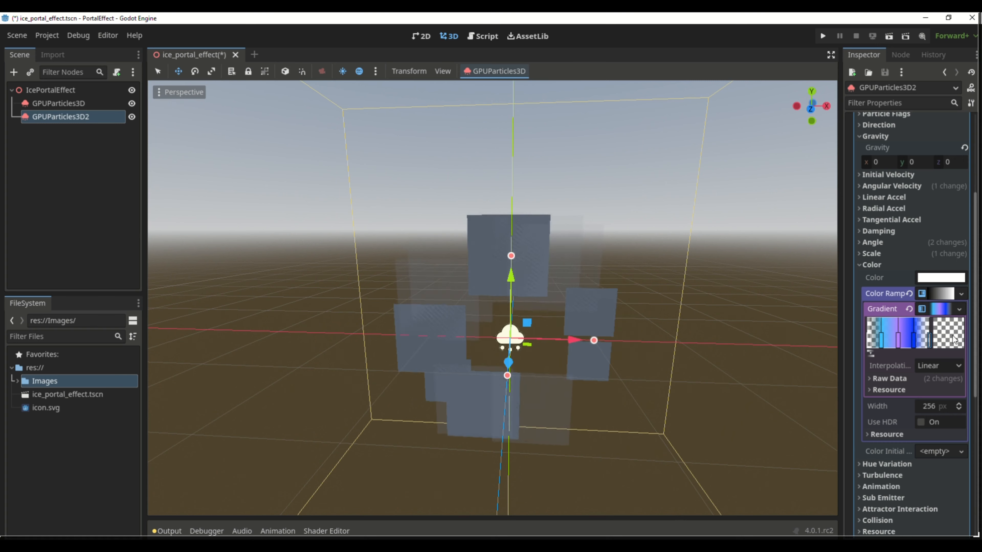
{"action": "left_click", "coordinate": [954, 340]}
{"action": "left_click", "coordinate": [820, 31]}
Assign a new StandardMaterial3D to the quad mesh in draw pass 1 of GPUParticles3D2
{"action": "scroll", "coordinate": [903, 389], "scroll_direction": "down", "scroll_amount": 3}
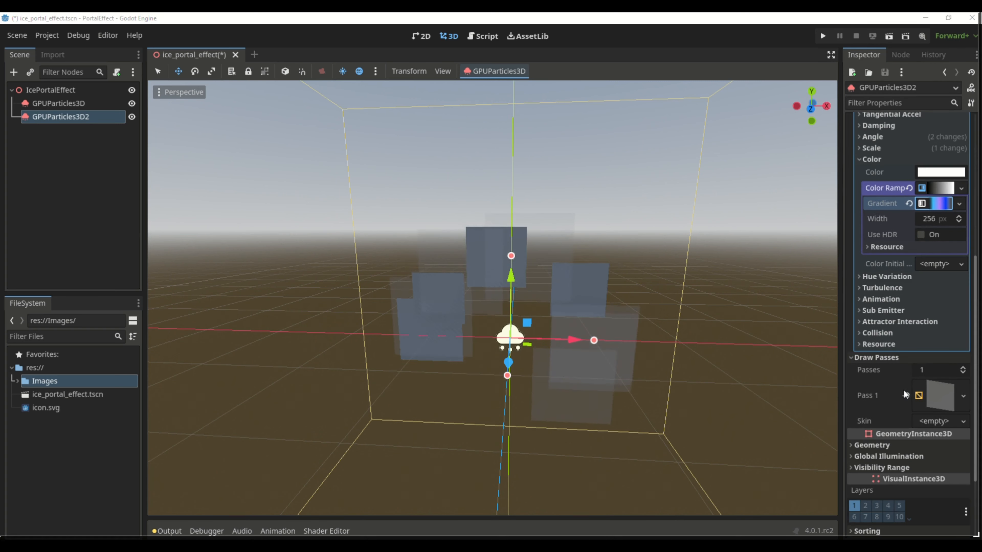
{"action": "left_click", "coordinate": [922, 401]}
{"action": "scroll", "coordinate": [931, 395], "scroll_direction": "down", "scroll_amount": 6}
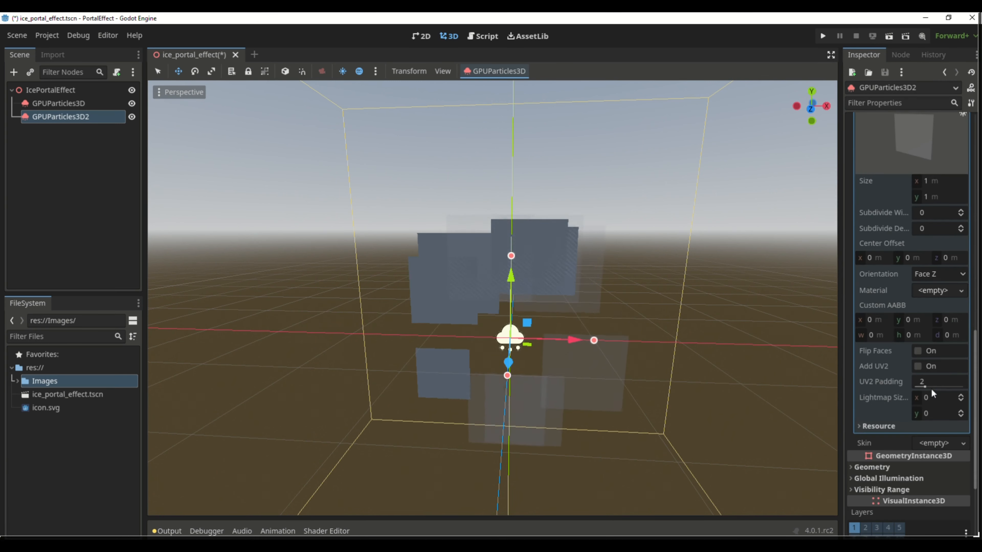
{"action": "left_click", "coordinate": [961, 342]}
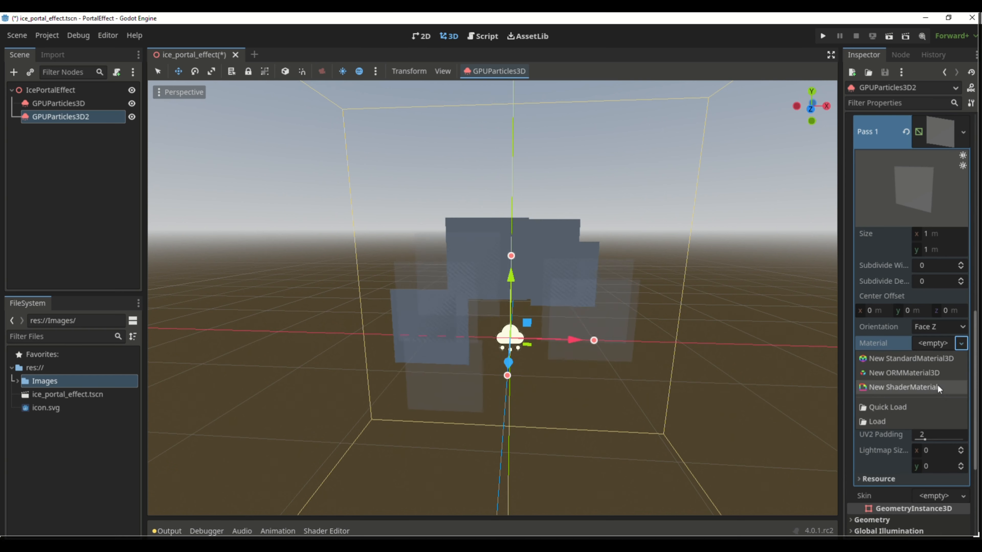
{"action": "left_click", "coordinate": [913, 361]}
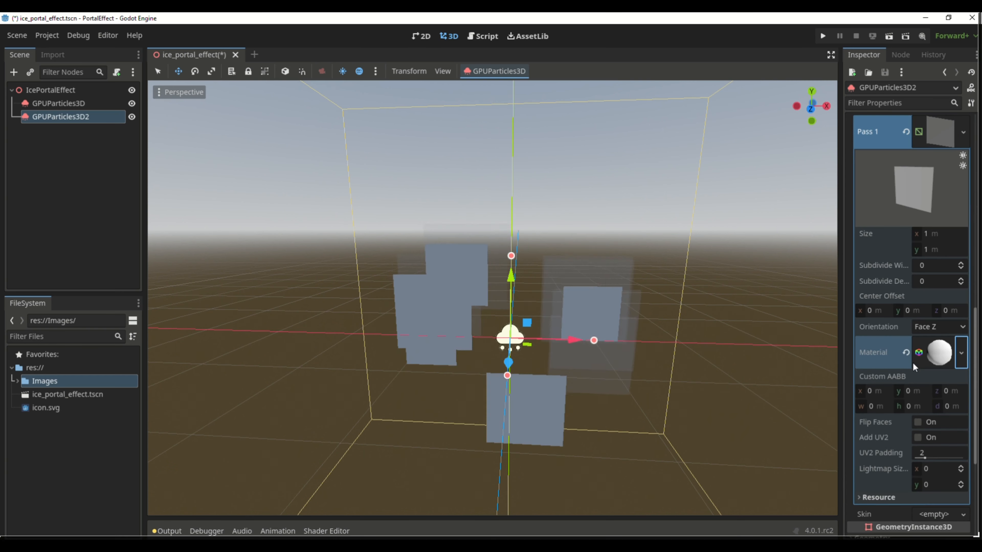
Set the size of GPUParticles3D2's quad mesh to 0.5 m in x and 0.5 m in y
{"action": "left_click", "coordinate": [932, 235]}
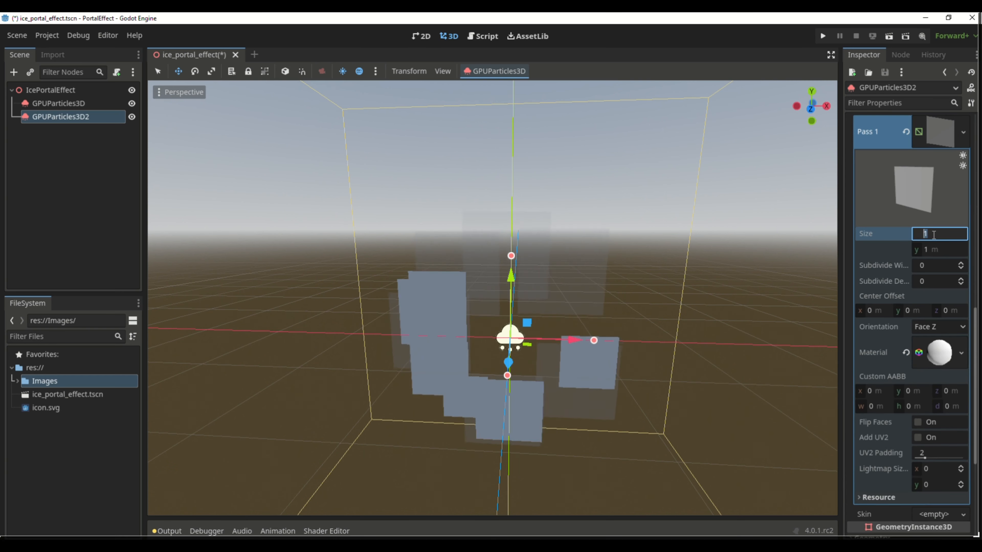
{"action": "type", "text": "0.5"}
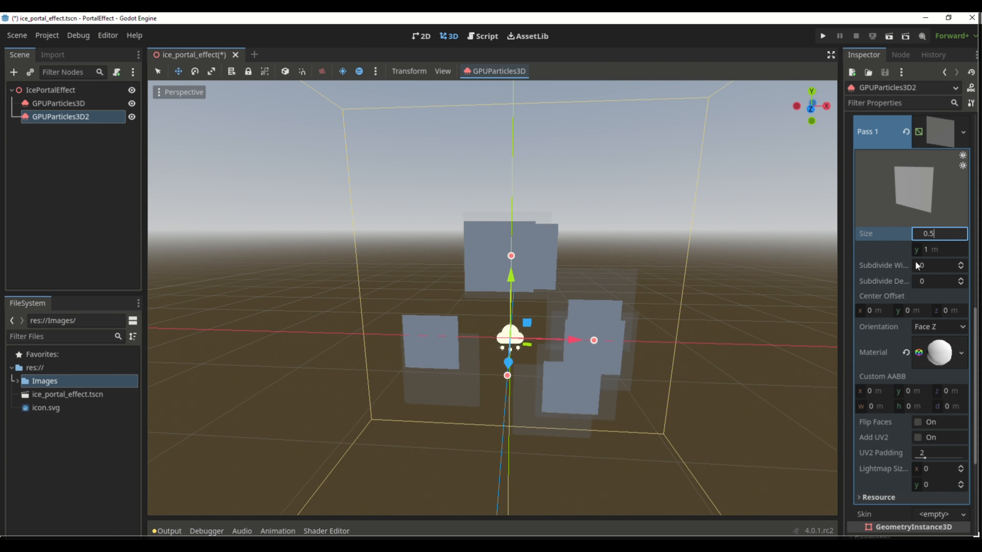
{"action": "left_click", "coordinate": [933, 249]}
{"action": "type", "text": "0.5"}
{"action": "key", "text": "Return"}
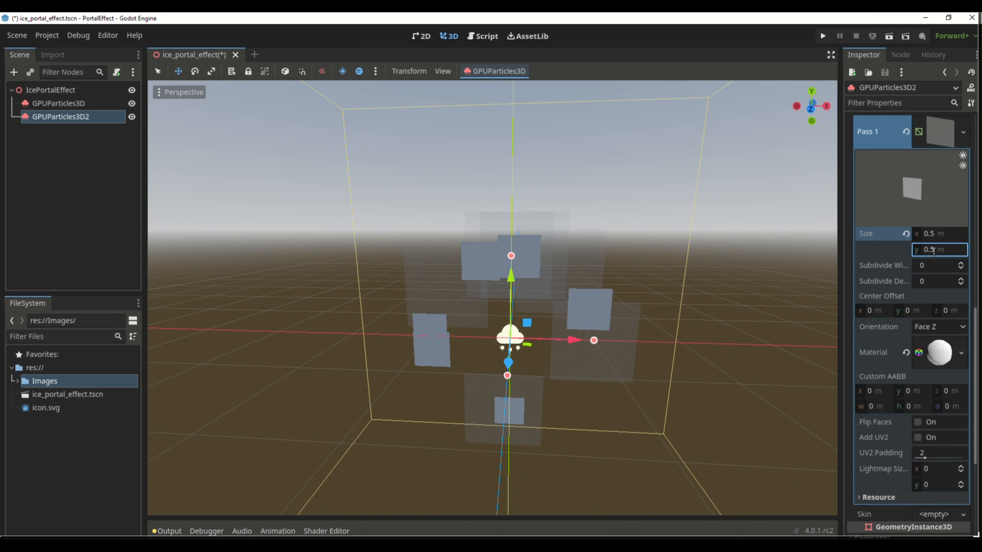
Set the quad material's transparency to Alpha and its blend mode to Add
{"action": "left_click", "coordinate": [938, 355]}
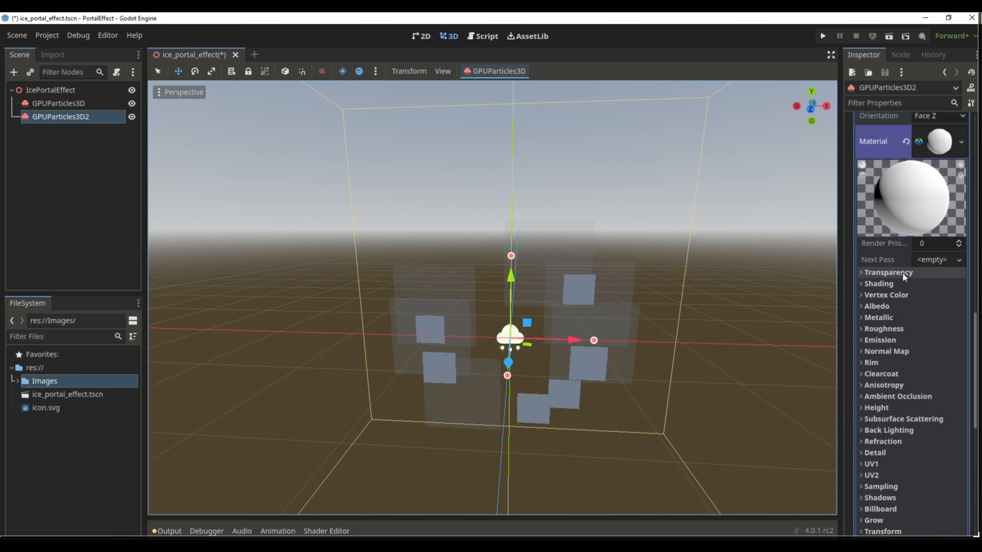
{"action": "left_click", "coordinate": [902, 272]}
{"action": "left_click", "coordinate": [937, 286]}
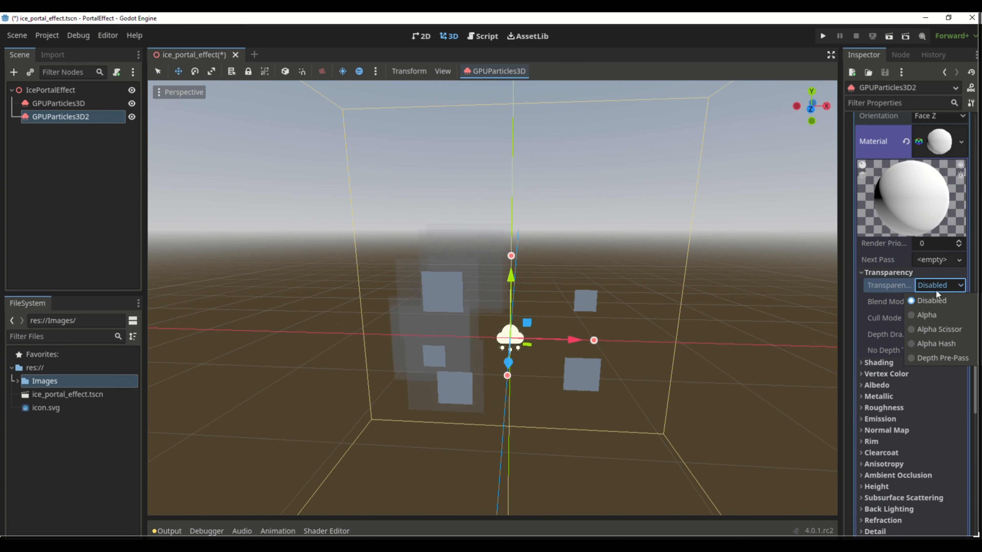
{"action": "left_click", "coordinate": [933, 315]}
{"action": "left_click", "coordinate": [929, 301]}
{"action": "left_click", "coordinate": [933, 329]}
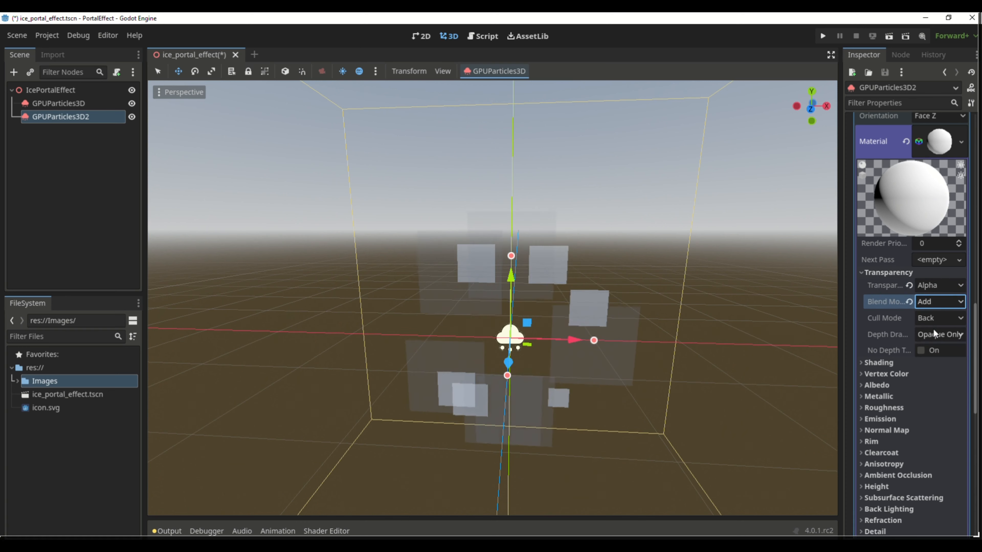
Make the quad material use vertex color as albedo and assign Spark1.jpg as its albedo texture
{"action": "left_click", "coordinate": [893, 373]}
{"action": "left_click", "coordinate": [921, 386]}
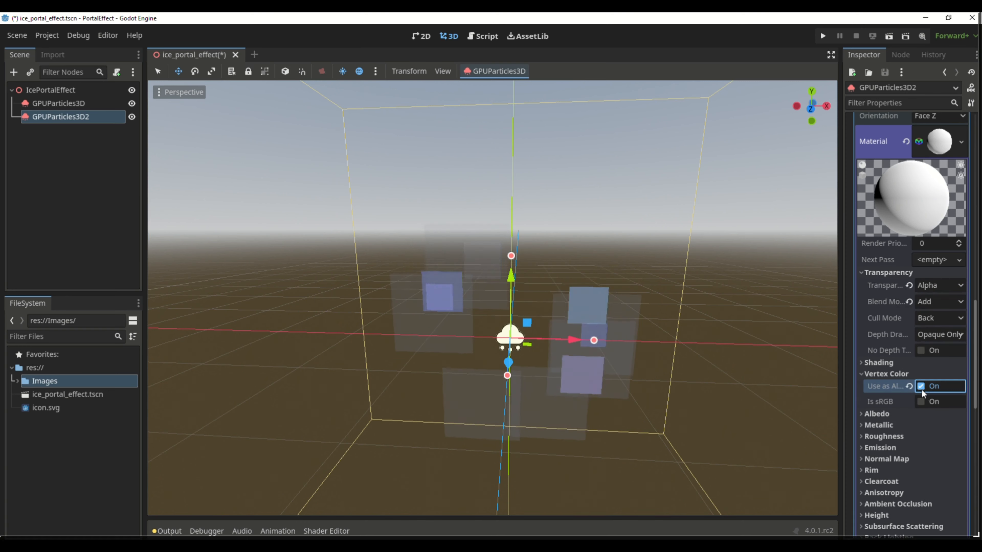
{"action": "left_click", "coordinate": [880, 416]}
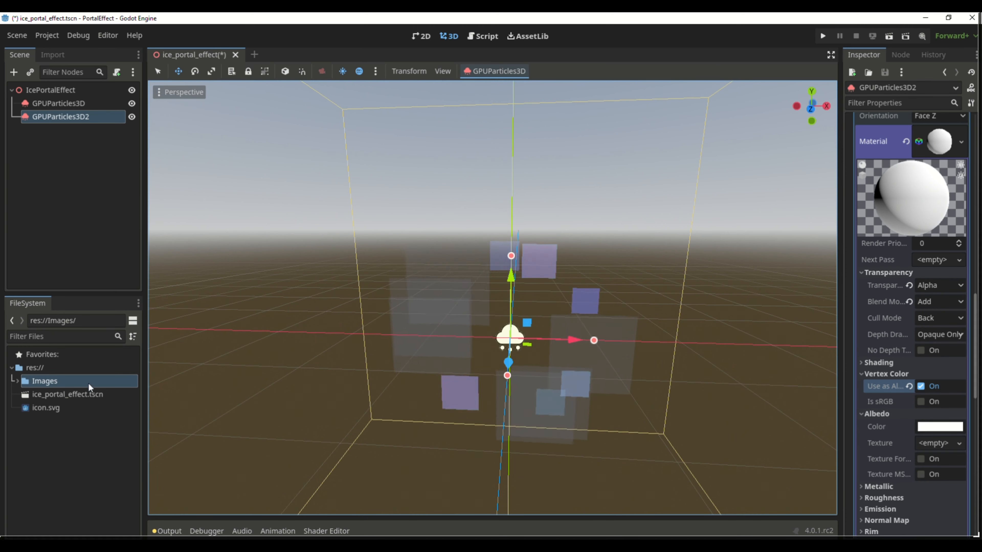
{"action": "double_click", "coordinate": [53, 382]}
{"action": "left_click", "coordinate": [81, 419]}
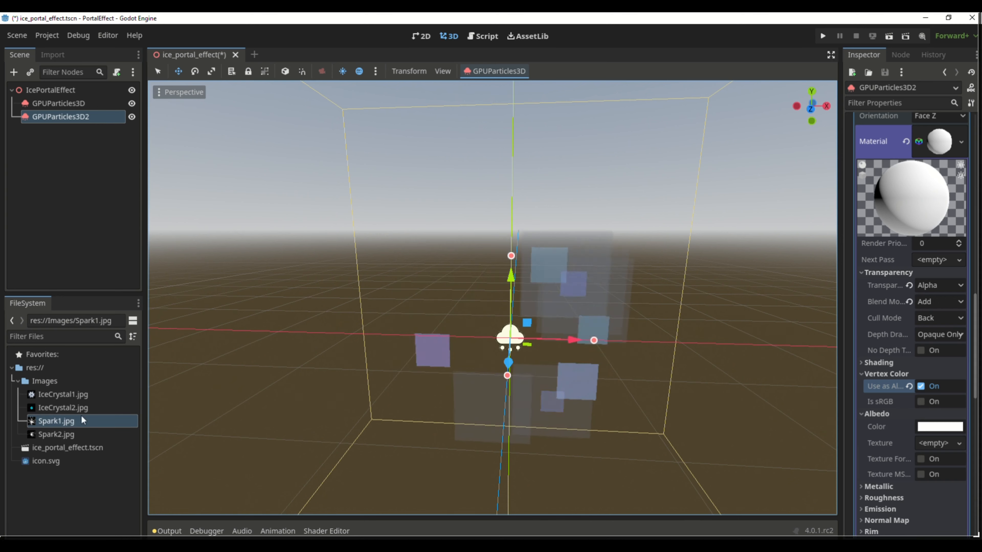
{"action": "left_click_drag", "start_coordinate": [58, 424], "coordinate": [936, 443]}
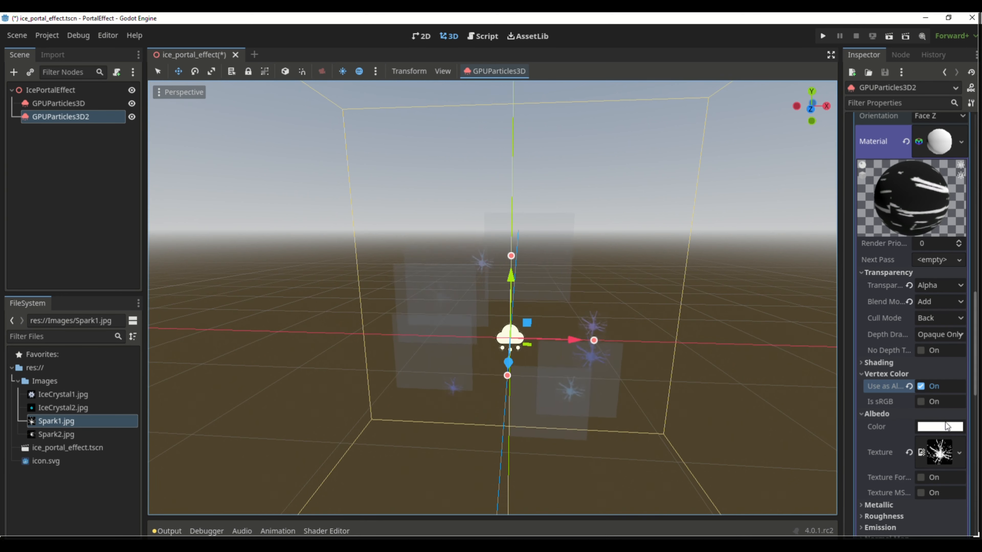
Enable emission on the quad material with Spark1.jpg as the emission texture and Multiply as the operator
{"action": "scroll", "coordinate": [940, 391], "scroll_direction": "down", "scroll_amount": 5}
{"action": "scroll", "coordinate": [925, 373], "scroll_direction": "up", "scroll_amount": 2}
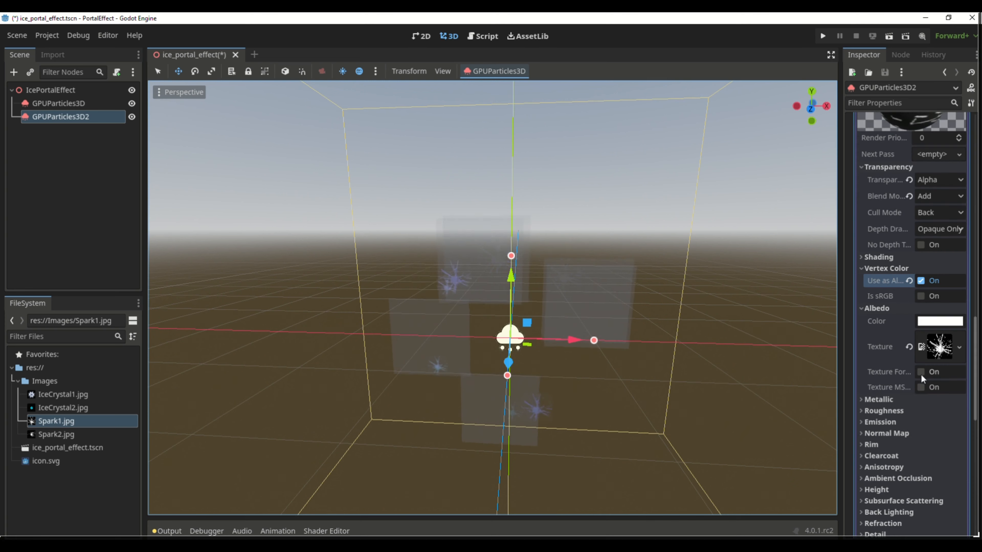
{"action": "left_click", "coordinate": [893, 421]}
{"action": "left_click", "coordinate": [924, 433]}
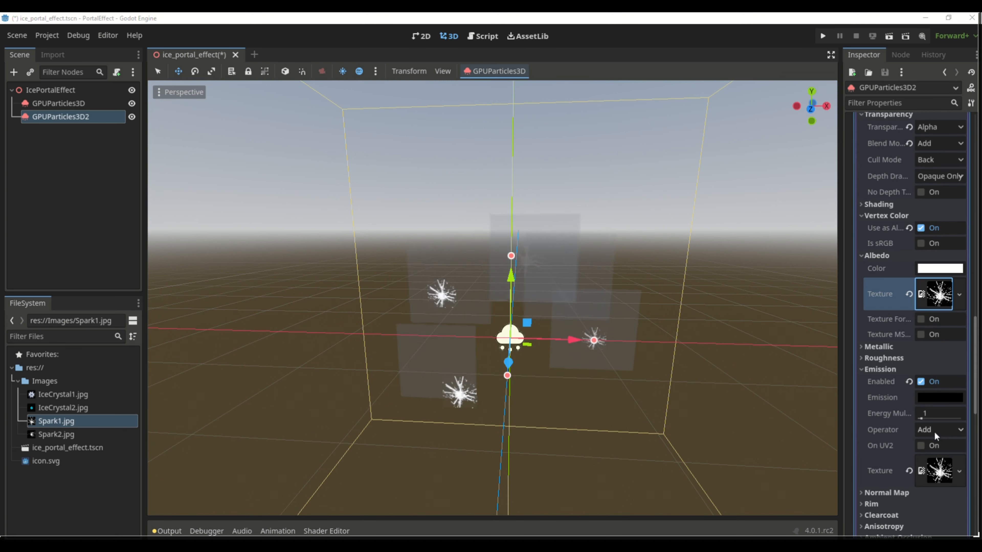
{"action": "left_click", "coordinate": [934, 431]}
{"action": "left_click", "coordinate": [942, 464]}
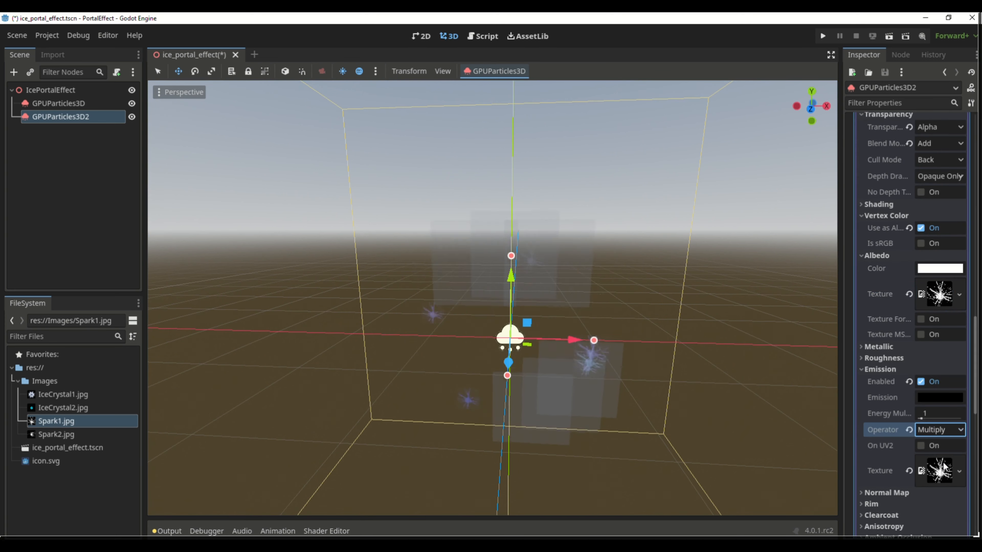
Try a light blue emission color, 45aaff, on the spark material
{"action": "left_click", "coordinate": [939, 397]}
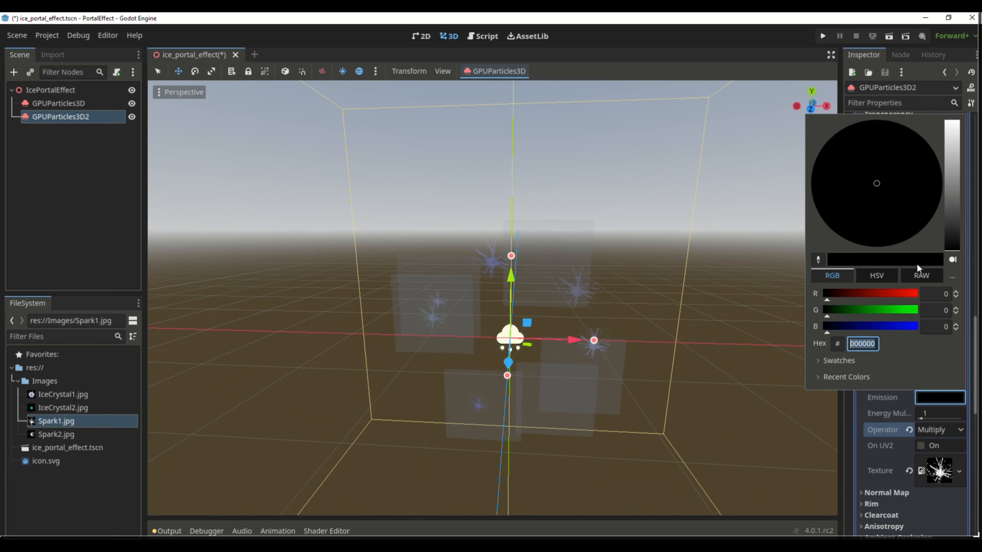
{"action": "left_click_drag", "start_coordinate": [951, 239], "coordinate": [937, 105]}
{"action": "left_click_drag", "start_coordinate": [855, 184], "coordinate": [834, 158]}
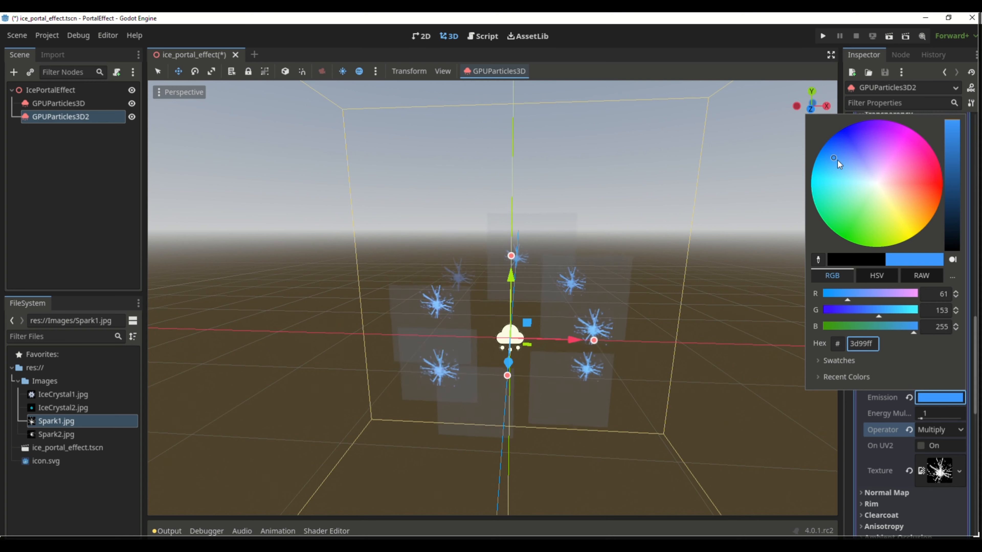
{"action": "left_click", "coordinate": [834, 162]}
{"action": "left_click", "coordinate": [739, 62]}
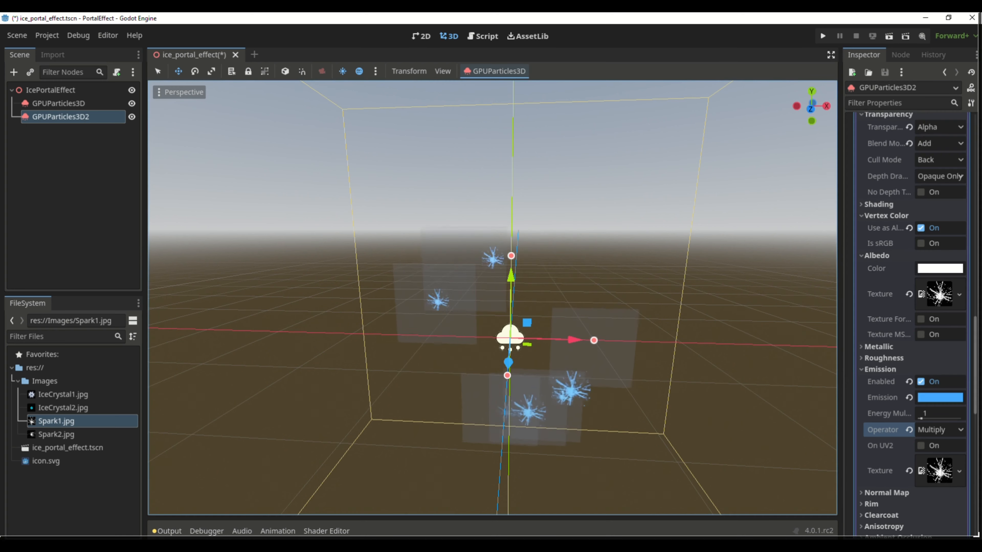
Set the spark material's emission color to 0084ff and its emission energy multiplier to 4
{"action": "left_click", "coordinate": [931, 398]}
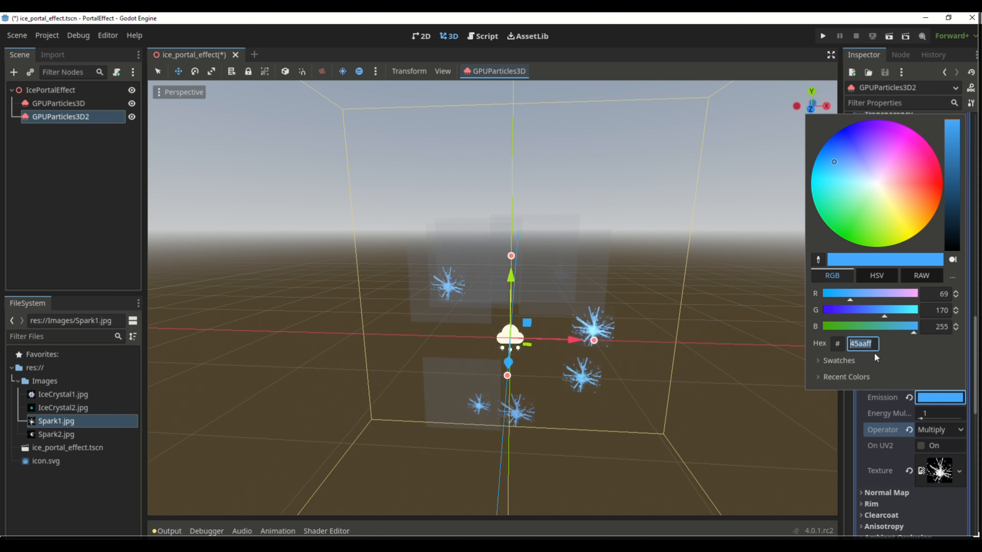
{"action": "type", "text": "0084ff"}
{"action": "key", "text": "Return"}
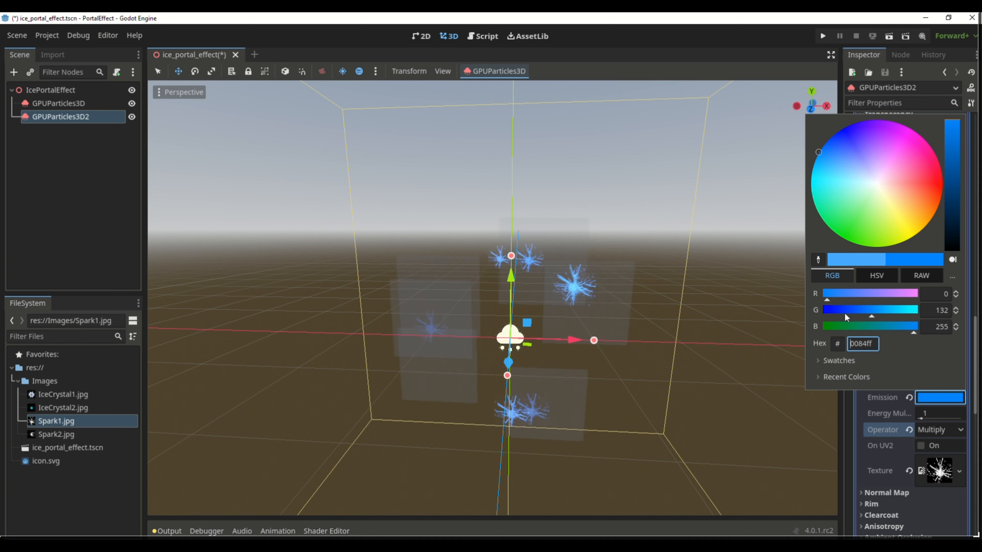
{"action": "left_click", "coordinate": [710, 37]}
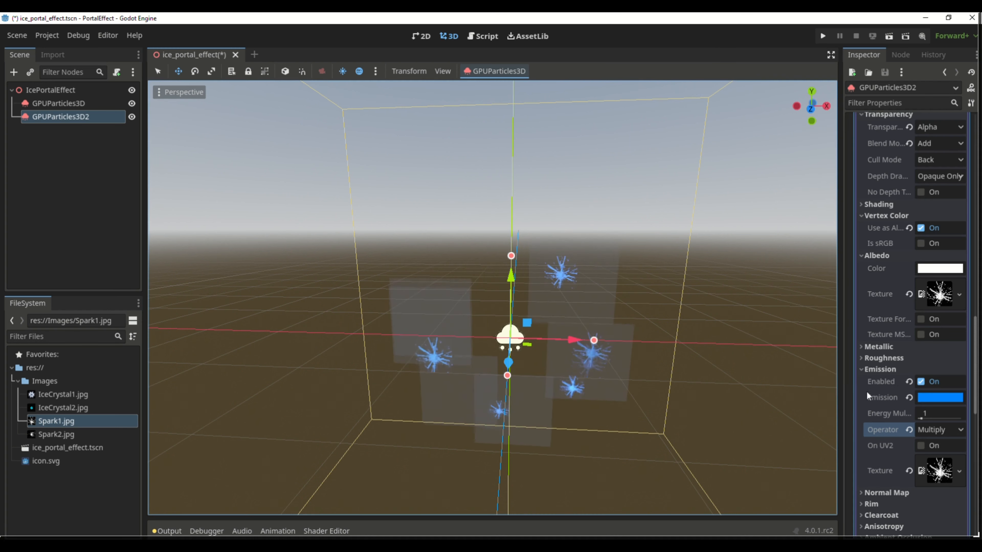
{"action": "left_click", "coordinate": [931, 411]}
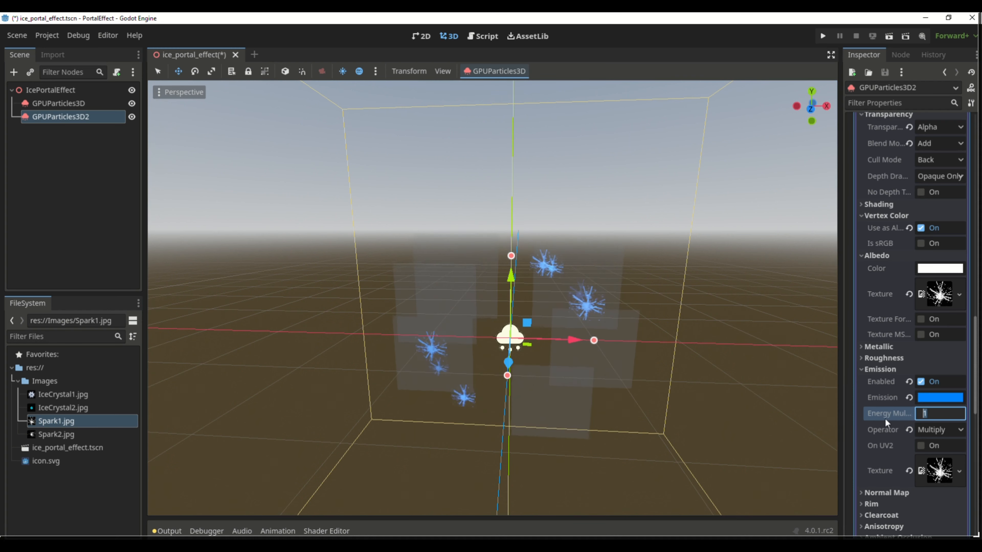
{"action": "type", "text": "4"}
{"action": "key", "text": "Return"}
Set the spark material's billboard mode to Particle Billboard
{"action": "scroll", "coordinate": [884, 383], "scroll_direction": "down", "scroll_amount": 5}
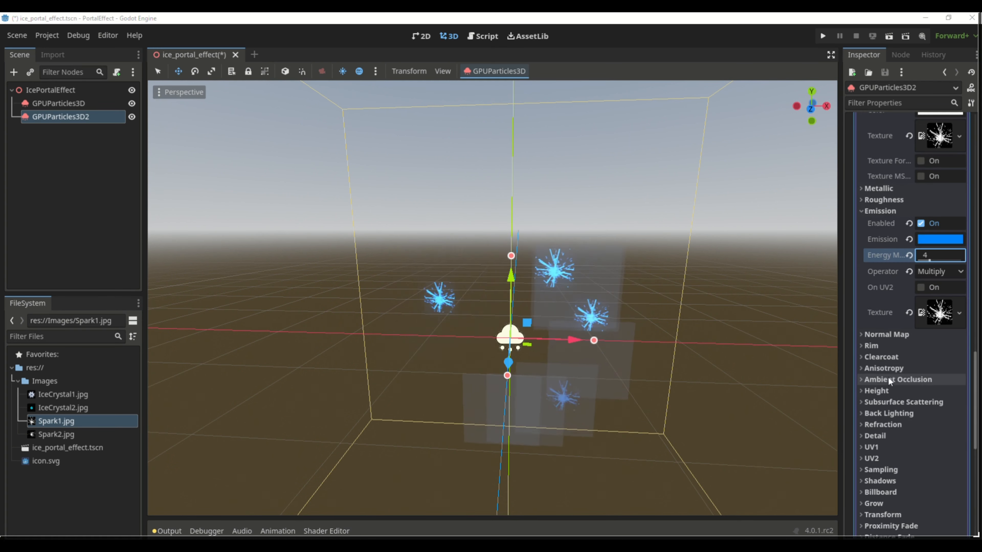
{"action": "scroll", "coordinate": [887, 377], "scroll_direction": "down", "scroll_amount": 3}
{"action": "left_click", "coordinate": [897, 387]}
{"action": "left_click", "coordinate": [939, 399]}
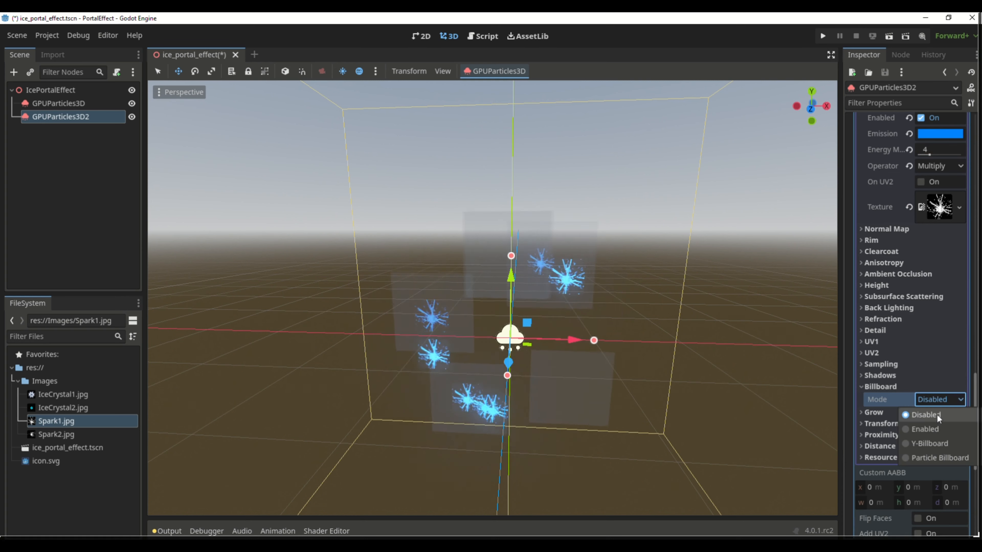
{"action": "left_click", "coordinate": [925, 458]}
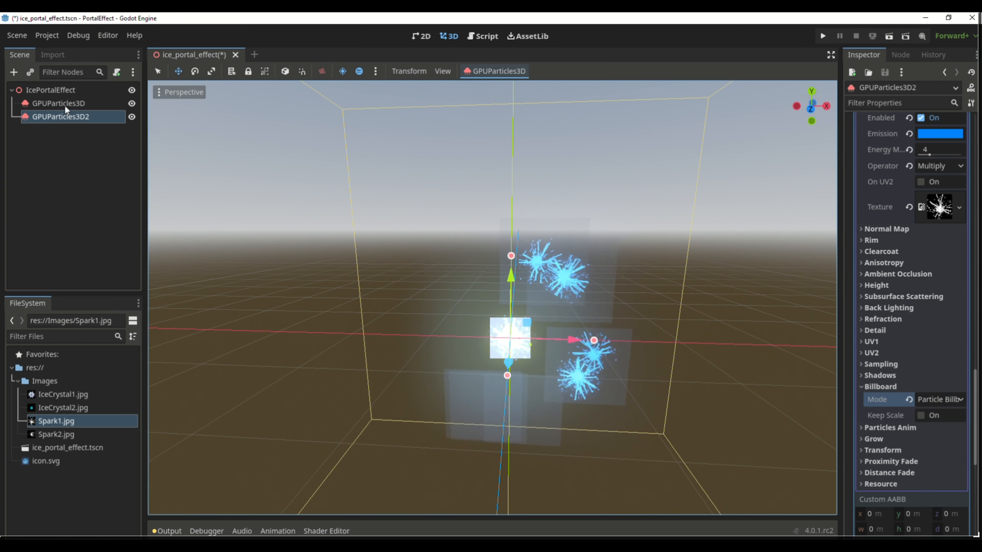
Make the draw pass quad of the first GPUParticles3D fully transparent by setting its material's albedo color to ffffff00
{"action": "left_click", "coordinate": [71, 104]}
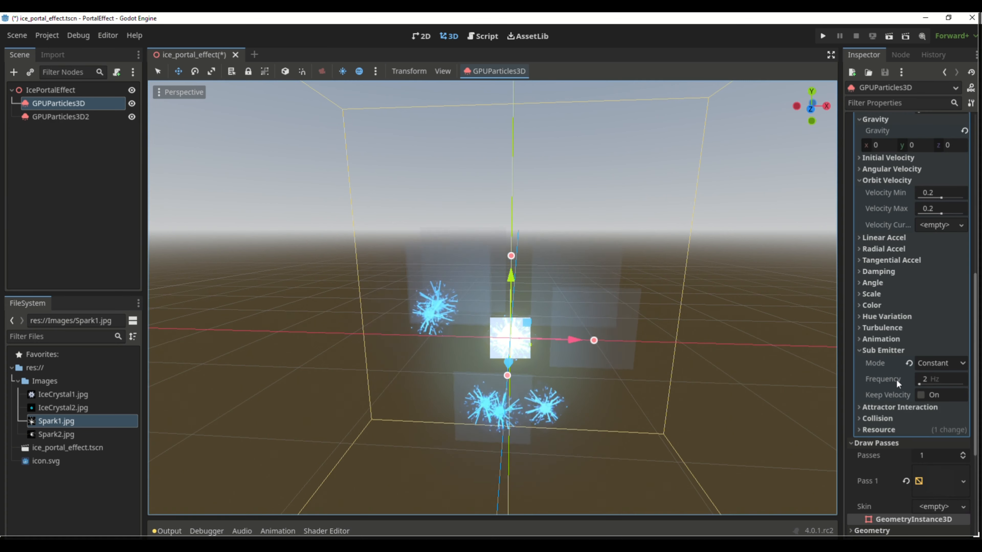
{"action": "scroll", "coordinate": [930, 450], "scroll_direction": "down", "scroll_amount": 4}
{"action": "scroll", "coordinate": [924, 439], "scroll_direction": "up", "scroll_amount": 3}
{"action": "scroll", "coordinate": [924, 439], "scroll_direction": "down", "scroll_amount": 2}
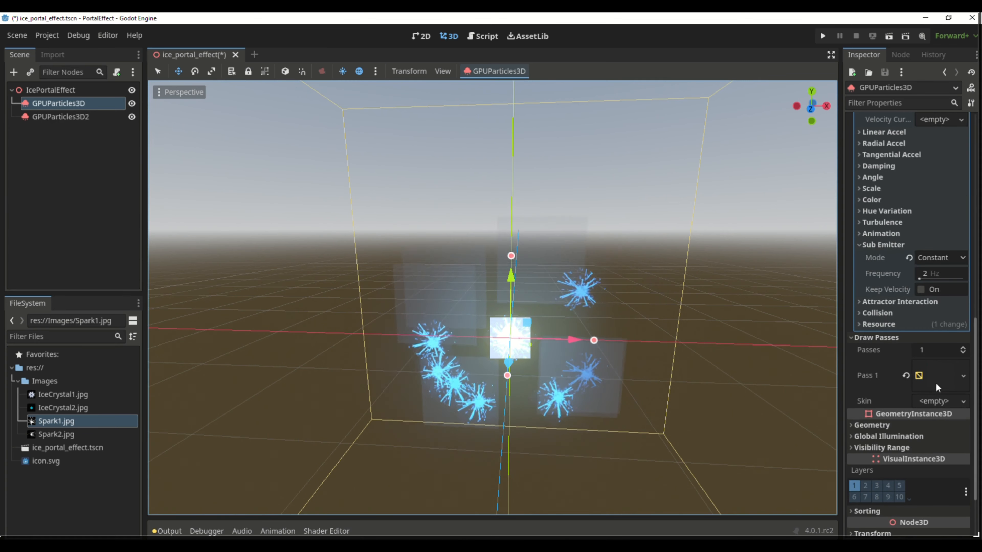
{"action": "left_click", "coordinate": [935, 381]}
{"action": "scroll", "coordinate": [924, 401], "scroll_direction": "down", "scroll_amount": 5}
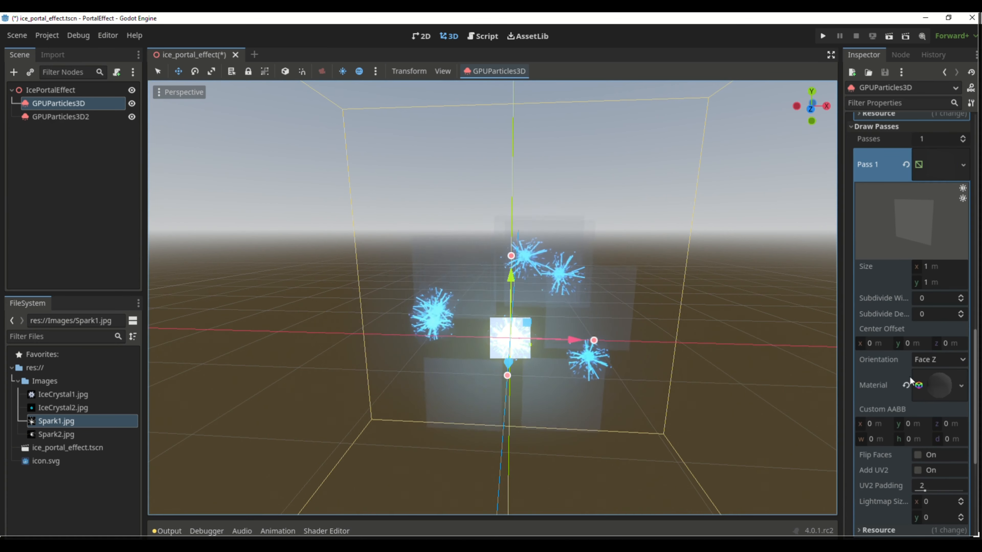
{"action": "left_click", "coordinate": [918, 394]}
{"action": "scroll", "coordinate": [917, 394], "scroll_direction": "down", "scroll_amount": 4}
{"action": "left_click", "coordinate": [928, 431]}
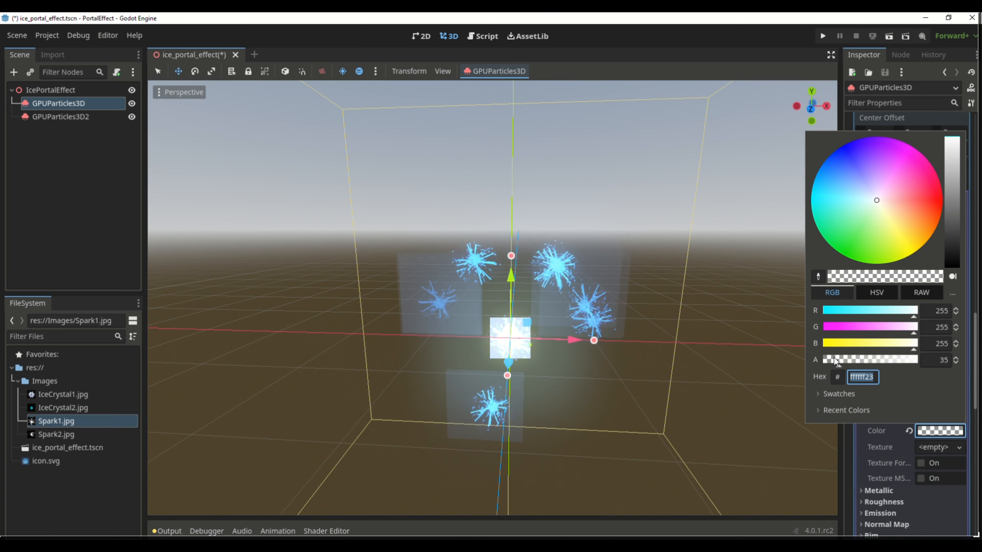
{"action": "left_click_drag", "start_coordinate": [831, 358], "coordinate": [813, 358]}
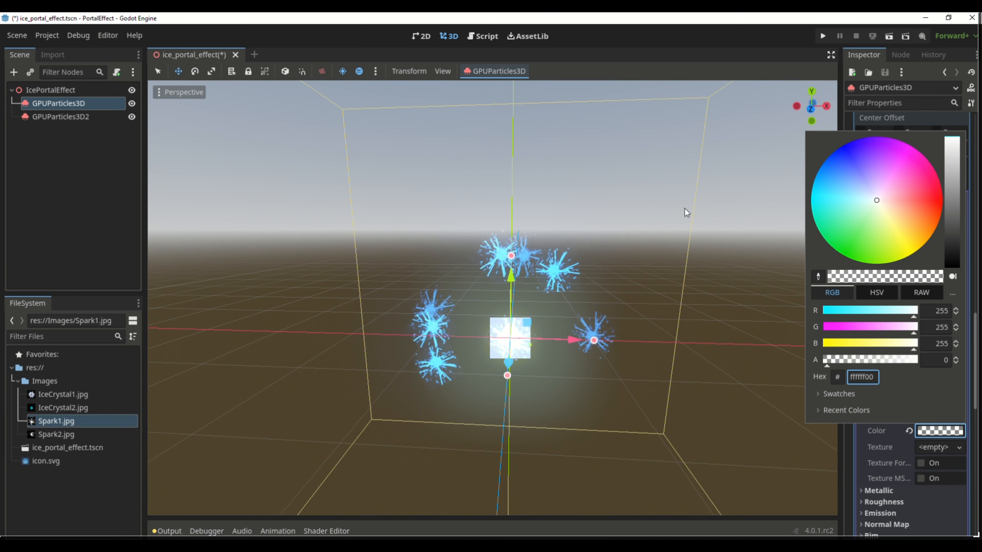
{"action": "left_click", "coordinate": [714, 48]}
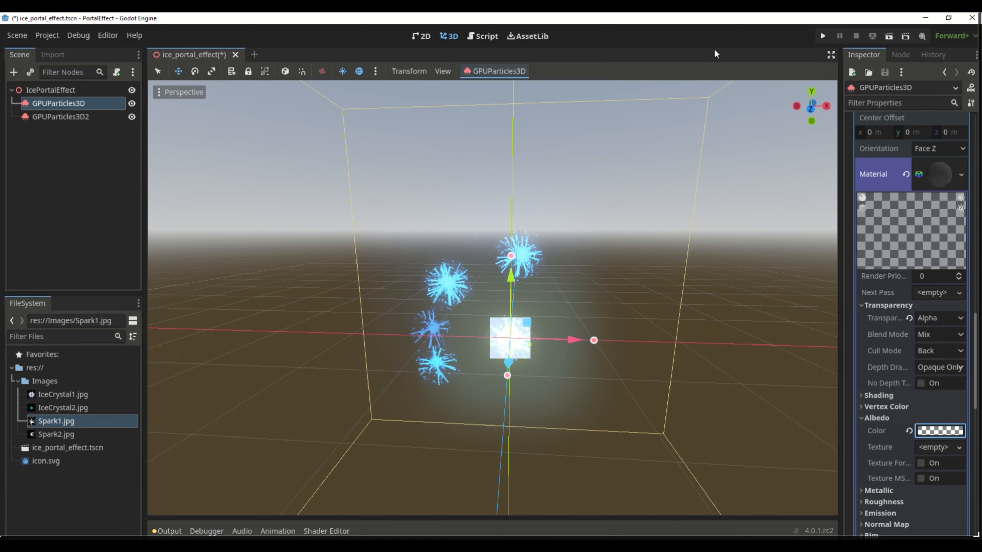
{"action": "left_click", "coordinate": [67, 117]}
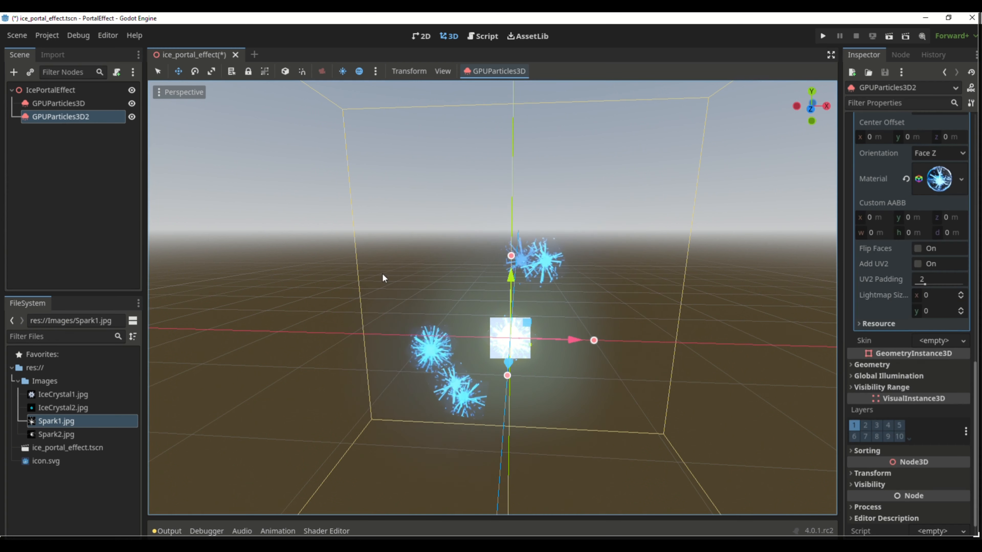
{"action": "scroll", "coordinate": [905, 250], "scroll_direction": "up", "scroll_amount": 5}
{"action": "left_click", "coordinate": [939, 335]}
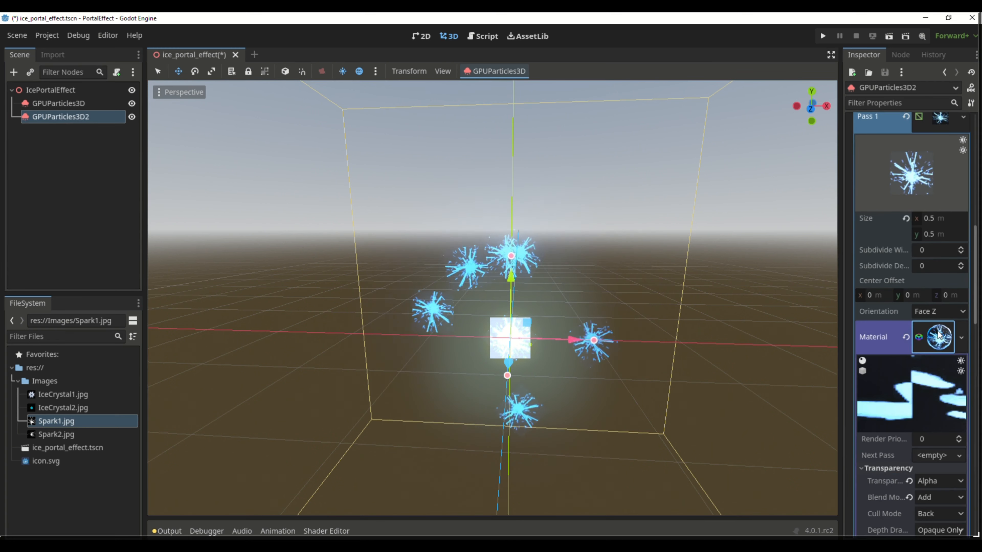
{"action": "scroll", "coordinate": [939, 505], "scroll_direction": "down", "scroll_amount": 10}
Set the sub emitter frequency of the first GPUParticles3D to 20 Hz and turn on Keep Velocity
{"action": "left_click", "coordinate": [58, 103]}
{"action": "left_click", "coordinate": [940, 437]}
{"action": "type", "text": "20"}
{"action": "key", "text": "Return"}
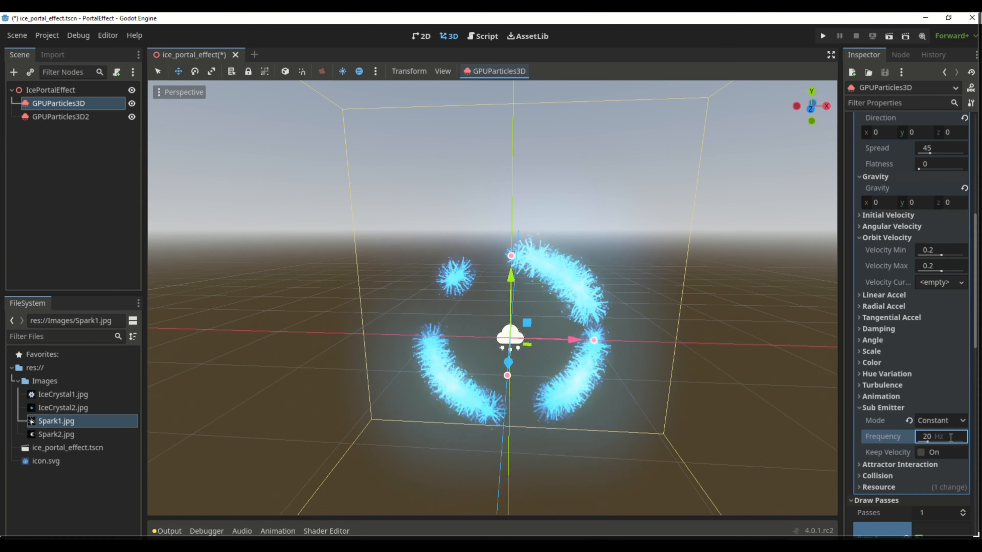
{"action": "left_click", "coordinate": [920, 452]}
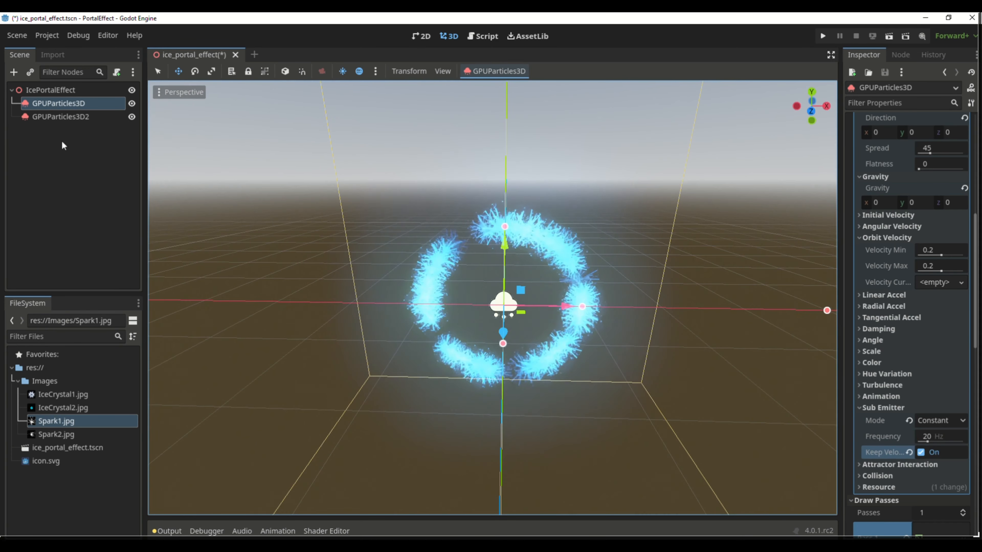
Set the number of draw passes on GPUParticles3D2 to 3
{"action": "left_click", "coordinate": [82, 116]}
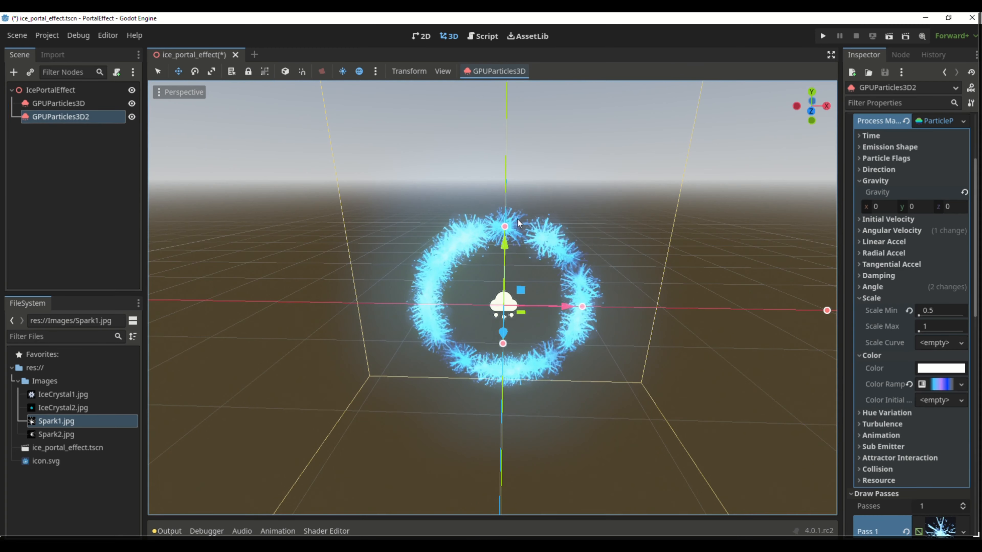
{"action": "left_click", "coordinate": [939, 528]}
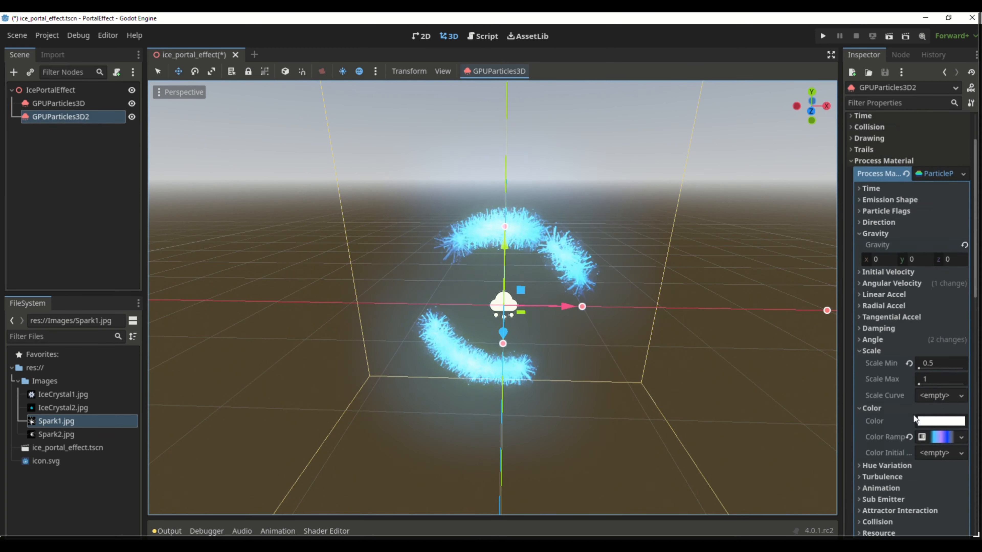
{"action": "left_click", "coordinate": [940, 382]}
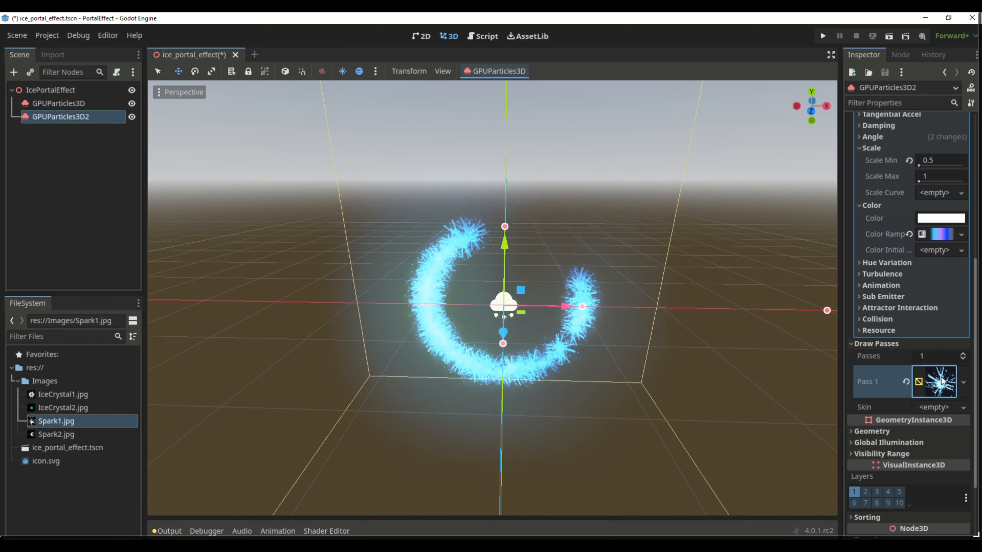
{"action": "left_click", "coordinate": [939, 356]}
{"action": "type", "text": "3"}
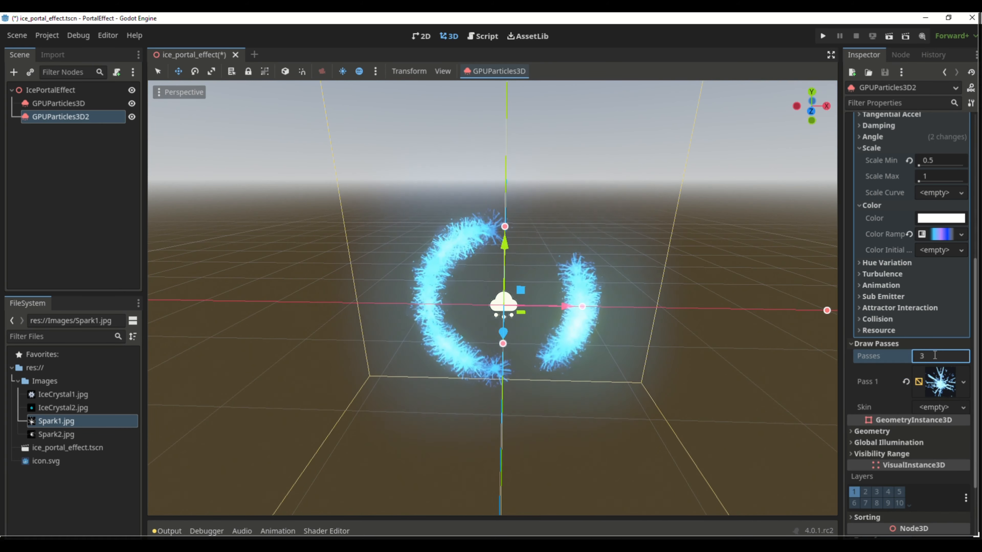
{"action": "key", "text": "Return"}
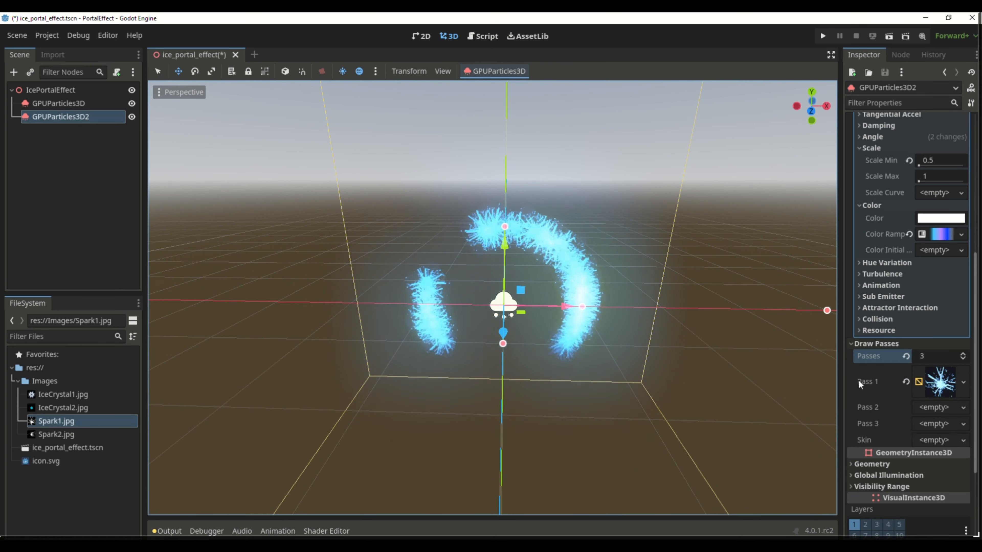
Copy the Pass 1 spark mesh into Pass 2 and Pass 3 and make the copies unique
{"action": "left_click_drag", "start_coordinate": [920, 387], "coordinate": [936, 441]}
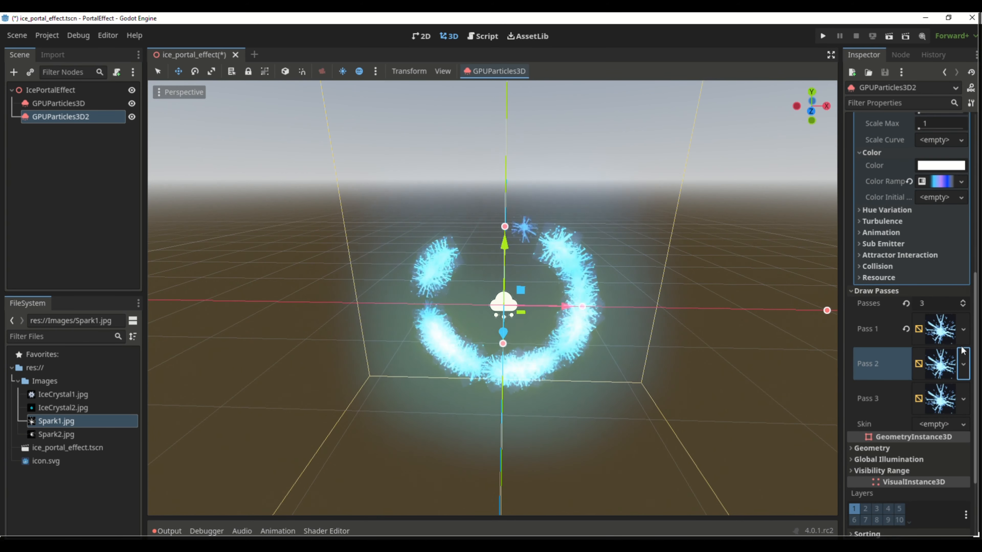
{"action": "left_click", "coordinate": [963, 363]}
{"action": "left_click", "coordinate": [905, 486]}
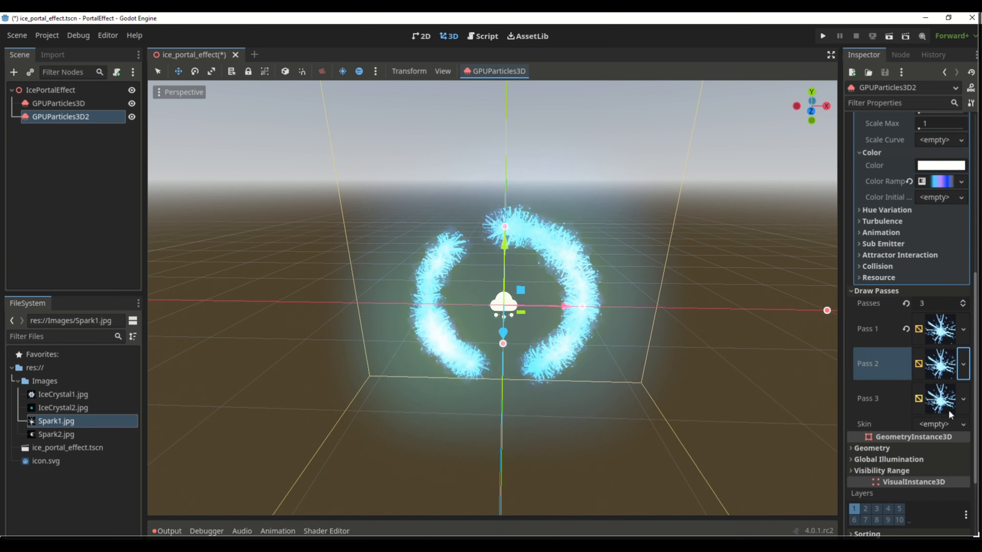
Use Spark2.jpg as both the albedo and the emission texture of the Pass 2 mesh's material
{"action": "left_click", "coordinate": [940, 363]}
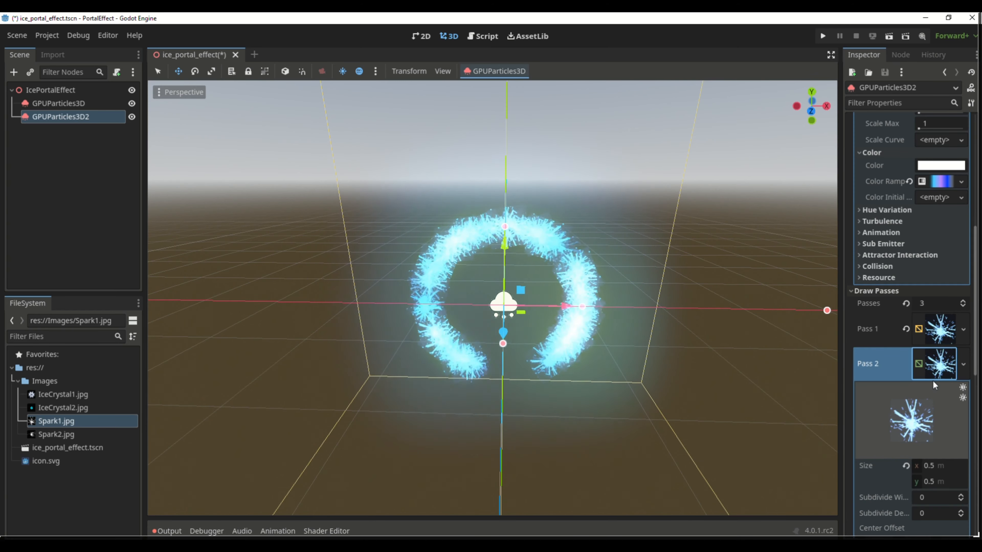
{"action": "scroll", "coordinate": [933, 380], "scroll_direction": "down", "scroll_amount": 5}
{"action": "left_click", "coordinate": [959, 373]}
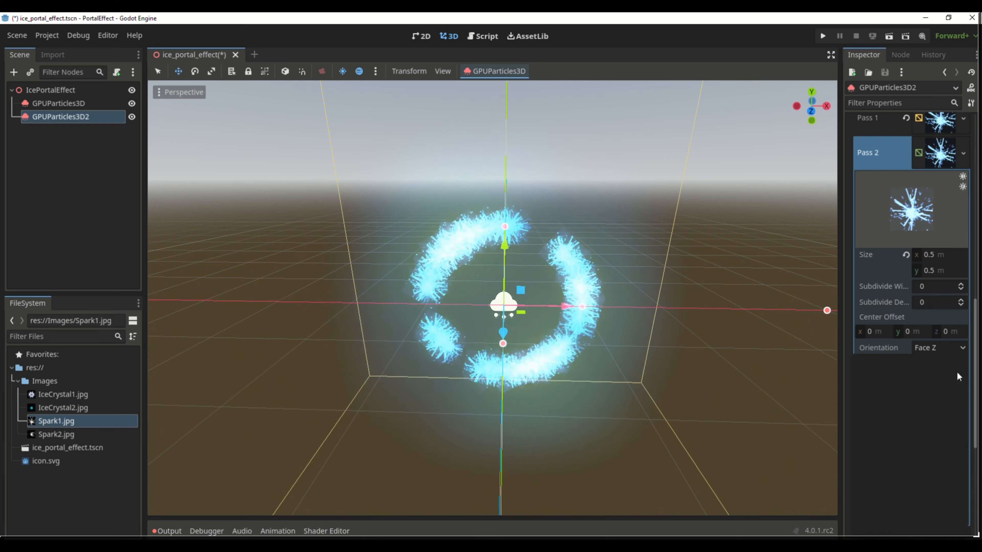
{"action": "left_click", "coordinate": [888, 468]}
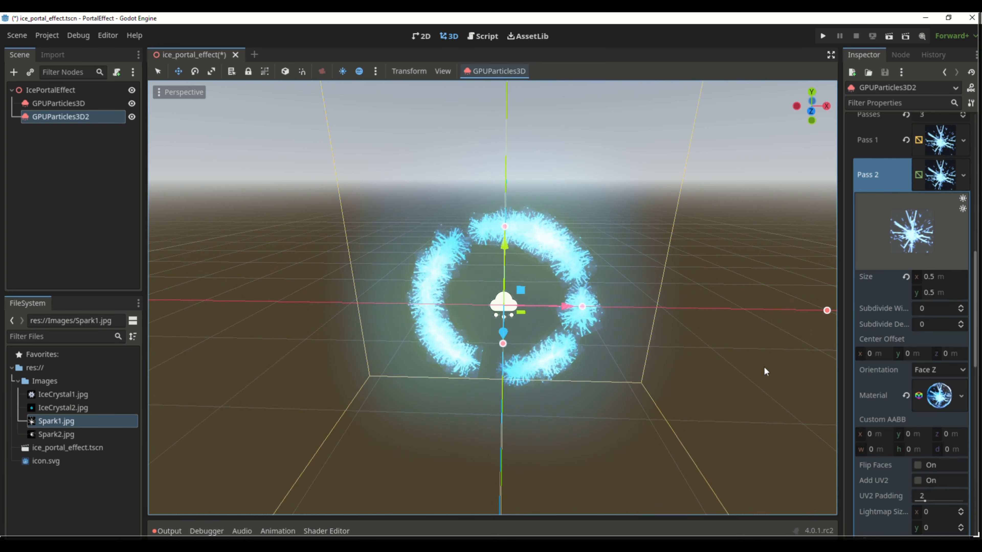
{"action": "left_click", "coordinate": [934, 411]}
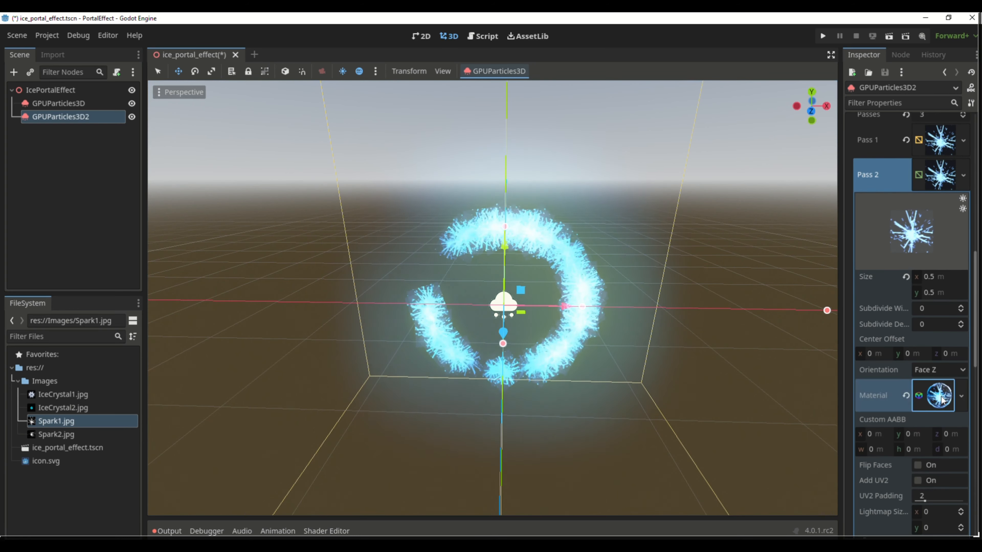
{"action": "scroll", "coordinate": [905, 329], "scroll_direction": "down", "scroll_amount": 6}
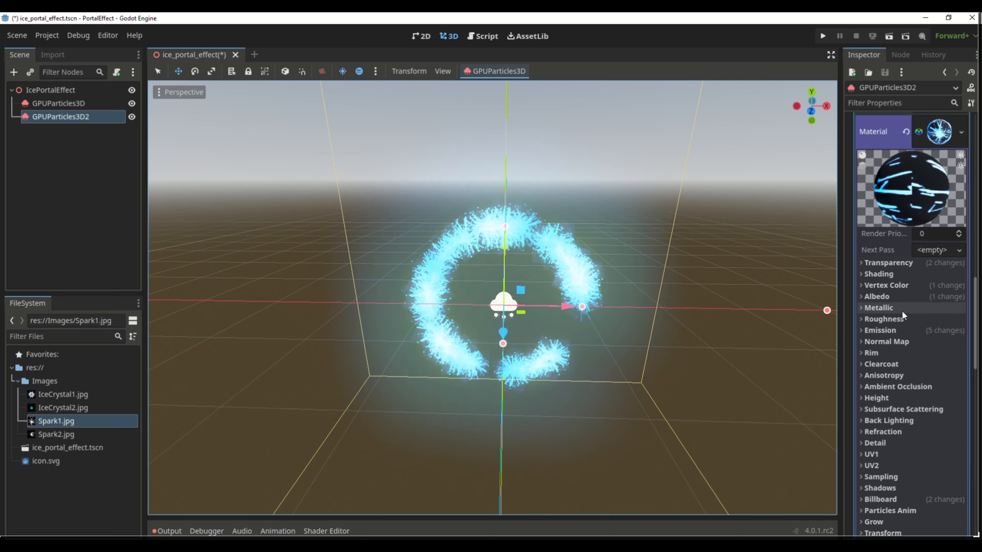
{"action": "left_click", "coordinate": [891, 296]}
{"action": "left_click", "coordinate": [897, 411]}
{"action": "scroll", "coordinate": [898, 411], "scroll_direction": "down", "scroll_amount": 2}
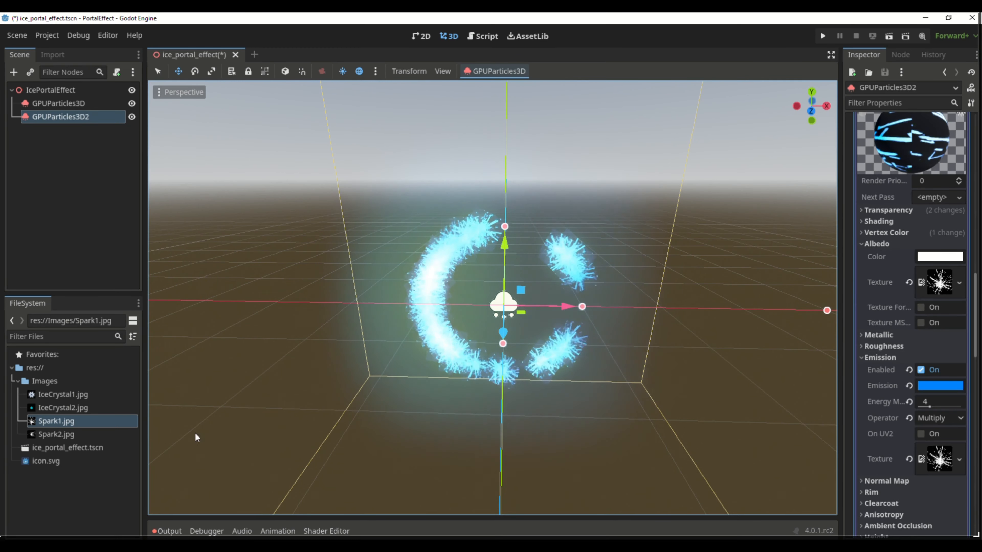
{"action": "left_click_drag", "start_coordinate": [56, 434], "coordinate": [939, 282]}
{"action": "left_click_drag", "start_coordinate": [56, 434], "coordinate": [939, 458]}
{"action": "middle_click_drag", "start_coordinate": [657, 348], "coordinate": [650, 343]}
{"action": "scroll", "coordinate": [927, 309], "scroll_direction": "up", "scroll_amount": 8}
{"action": "left_click", "coordinate": [938, 281]}
Use IceCrystal1.jpg as both the albedo and the emission texture of the Pass 3 mesh's material
{"action": "left_click", "coordinate": [938, 316]}
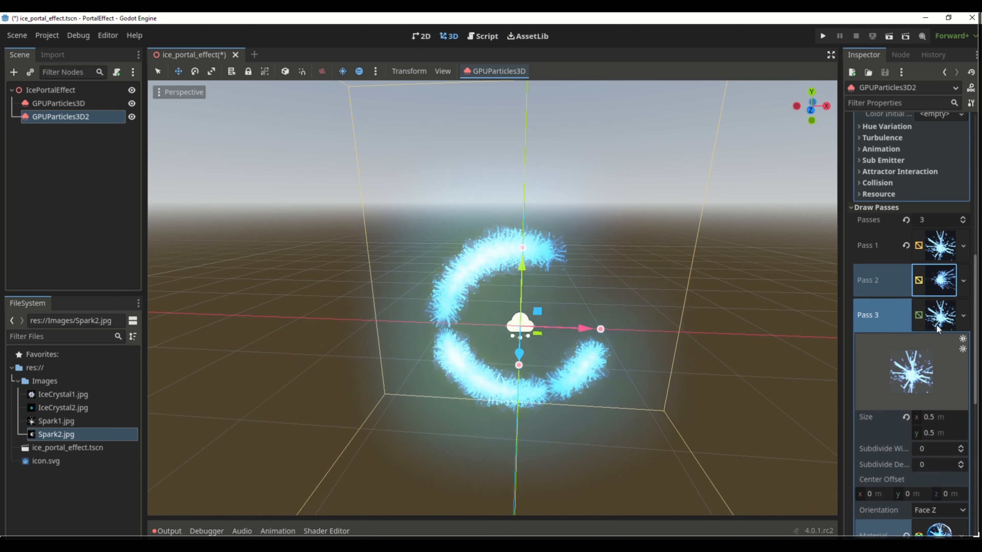
{"action": "scroll", "coordinate": [931, 348], "scroll_direction": "down", "scroll_amount": 3}
{"action": "left_click", "coordinate": [930, 389]}
{"action": "scroll", "coordinate": [924, 436], "scroll_direction": "down", "scroll_amount": 7}
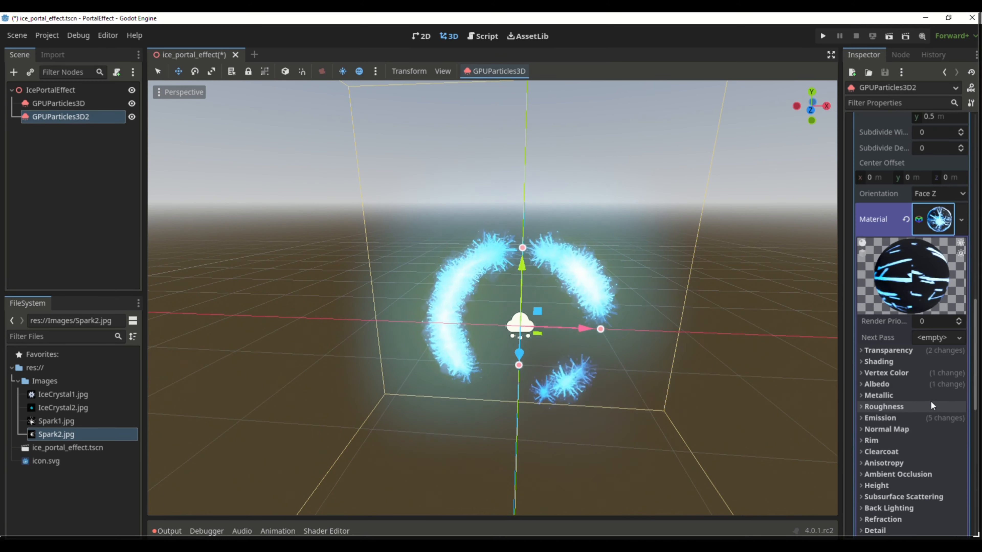
{"action": "left_click", "coordinate": [889, 278]}
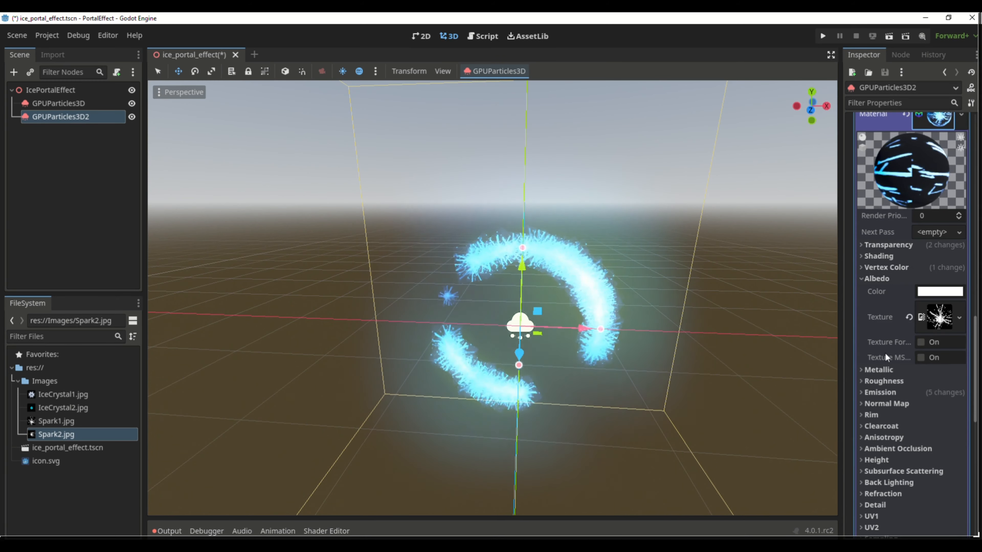
{"action": "scroll", "coordinate": [886, 347], "scroll_direction": "down", "scroll_amount": 1}
{"action": "left_click", "coordinate": [886, 340]}
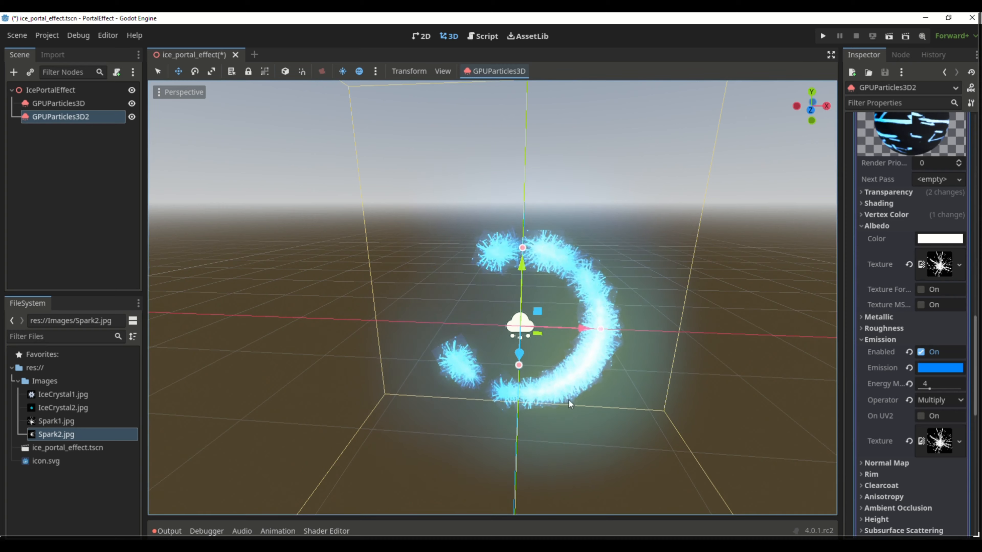
{"action": "left_click", "coordinate": [72, 395]}
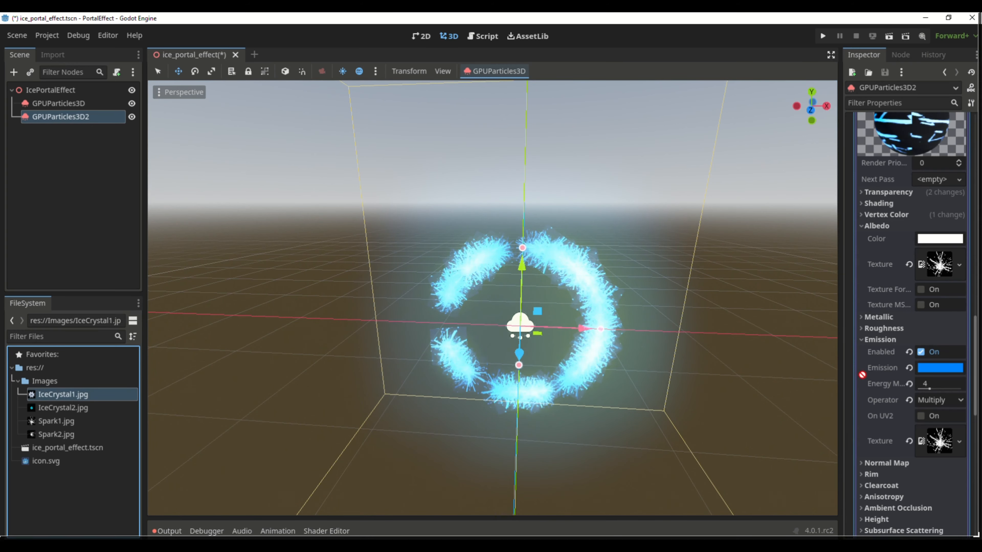
{"action": "left_click_drag", "start_coordinate": [862, 374], "coordinate": [937, 267]}
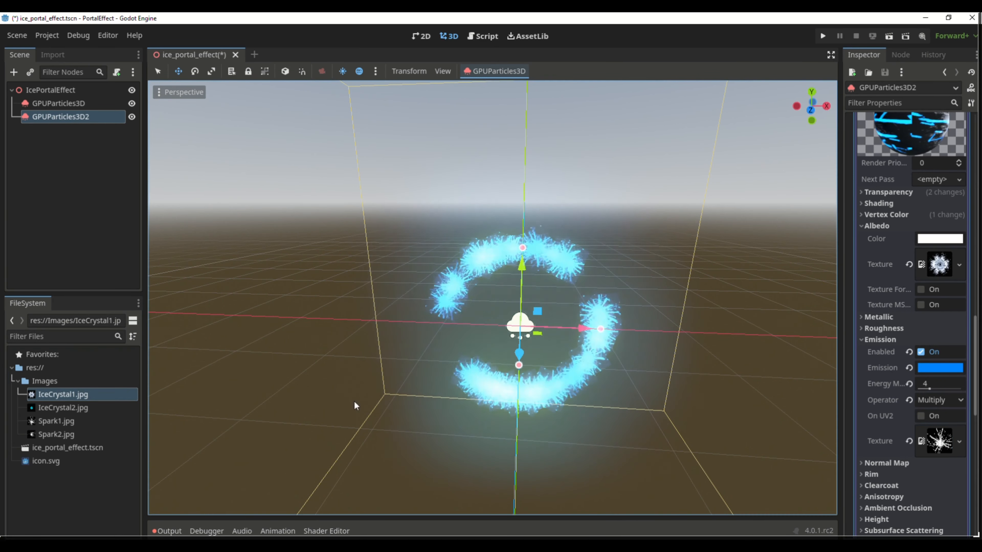
{"action": "left_click_drag", "start_coordinate": [77, 398], "coordinate": [937, 441]}
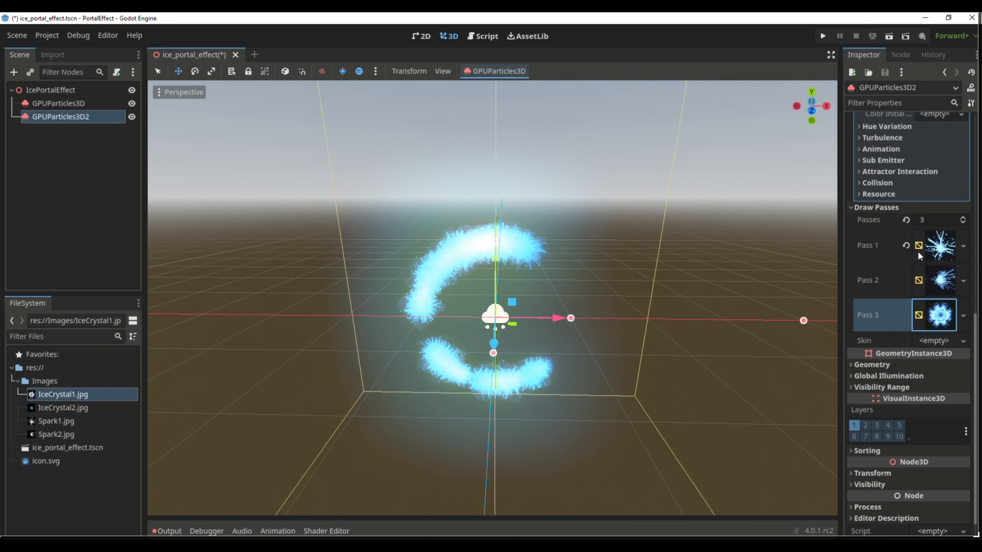
Change the ice crystal material's emission color to a light sky blue and set its emission energy multiplier to 3.5
{"action": "left_click", "coordinate": [940, 251]}
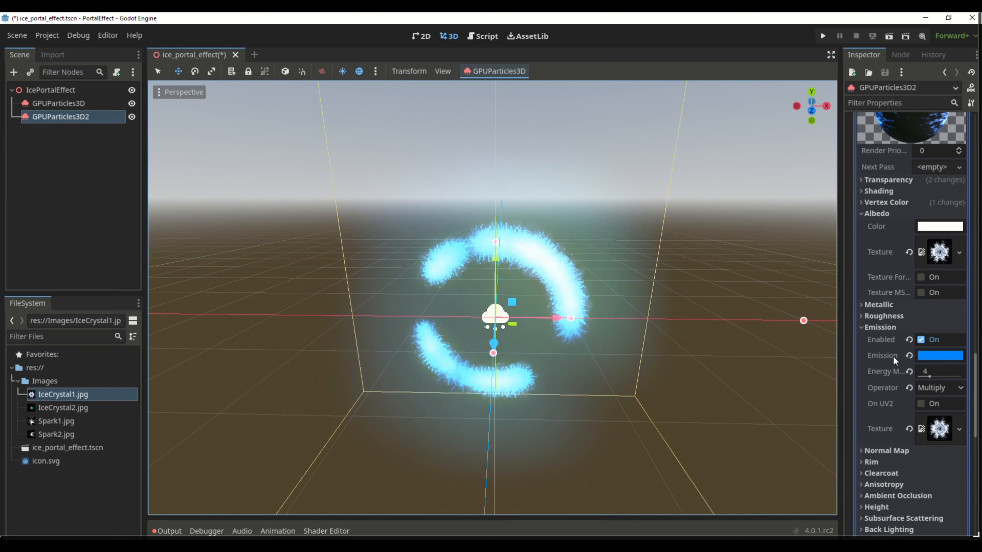
{"action": "left_click", "coordinate": [936, 355]}
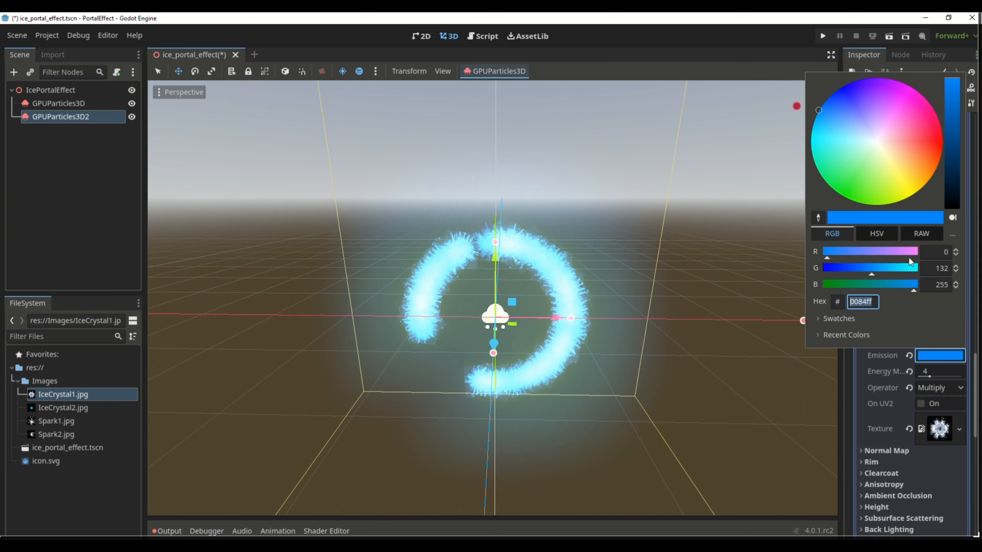
{"action": "left_click_drag", "start_coordinate": [877, 301], "coordinate": [849, 302]}
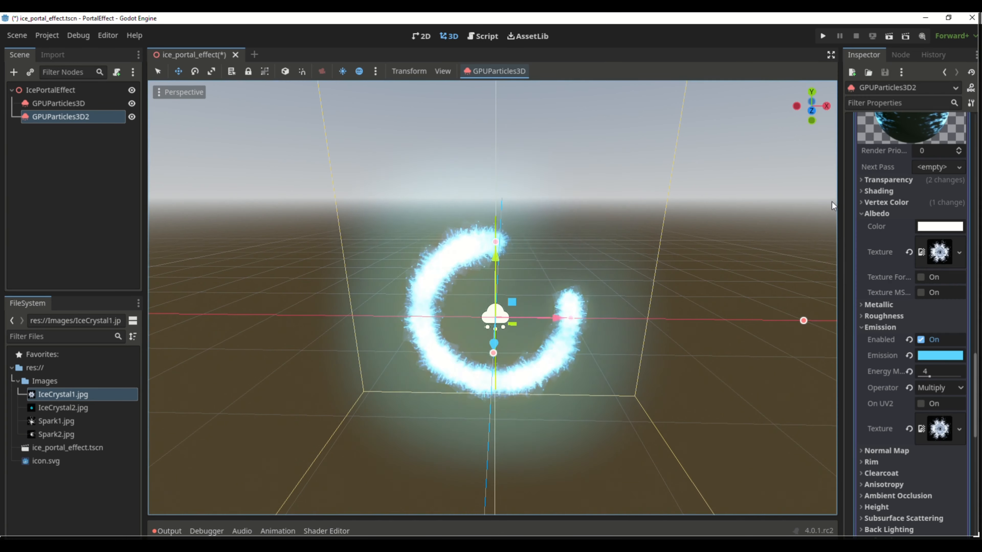
{"action": "left_click", "coordinate": [926, 371]}
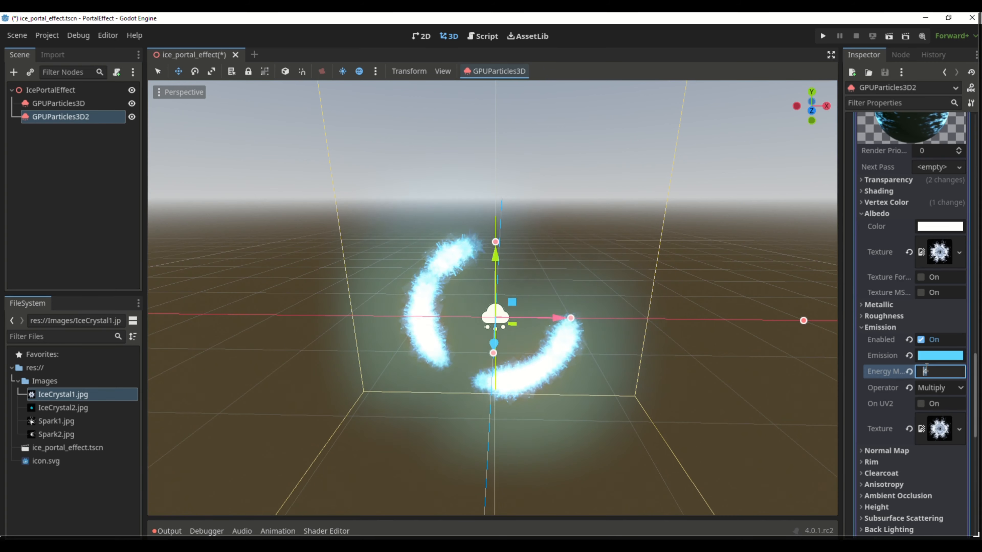
{"action": "type", "text": "3.5"}
{"action": "scroll", "coordinate": [899, 409], "scroll_direction": "up", "scroll_amount": 3}
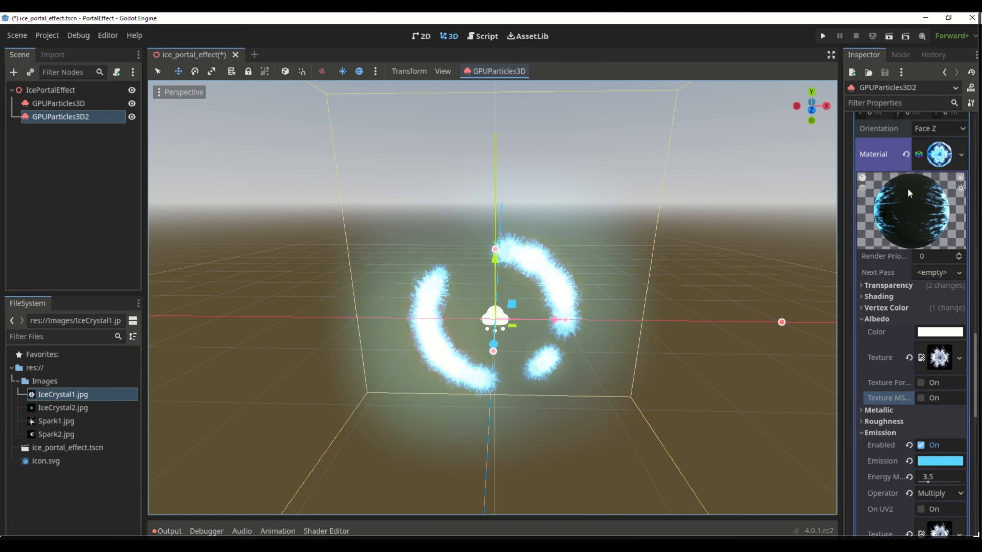
Enable the albedo Texture MSDF option in the Pass 3 ice crystal mesh's material
{"action": "left_click", "coordinate": [920, 399]}
{"action": "scroll", "coordinate": [916, 357], "scroll_direction": "up", "scroll_amount": 4}
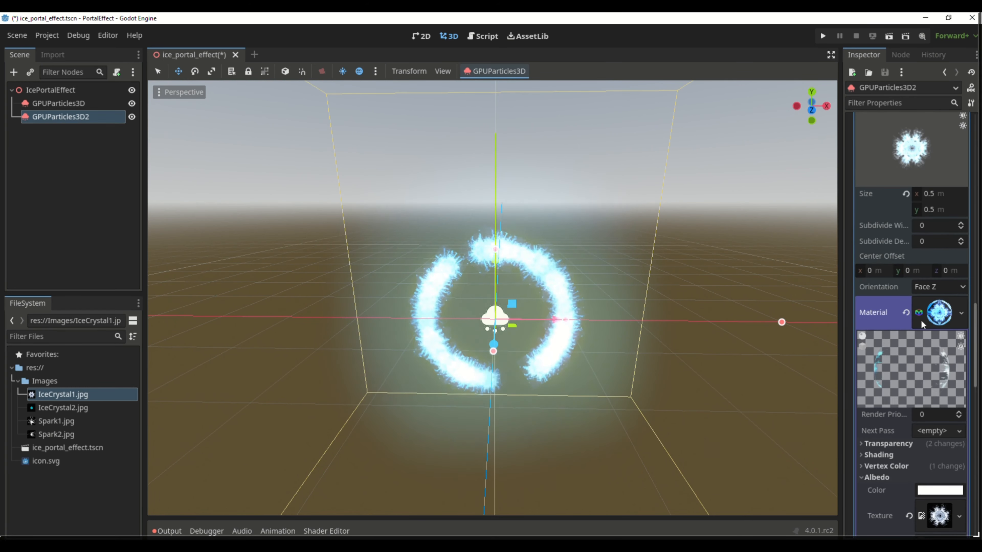
{"action": "left_click", "coordinate": [938, 315]}
{"action": "scroll", "coordinate": [939, 227], "scroll_direction": "up", "scroll_amount": 1}
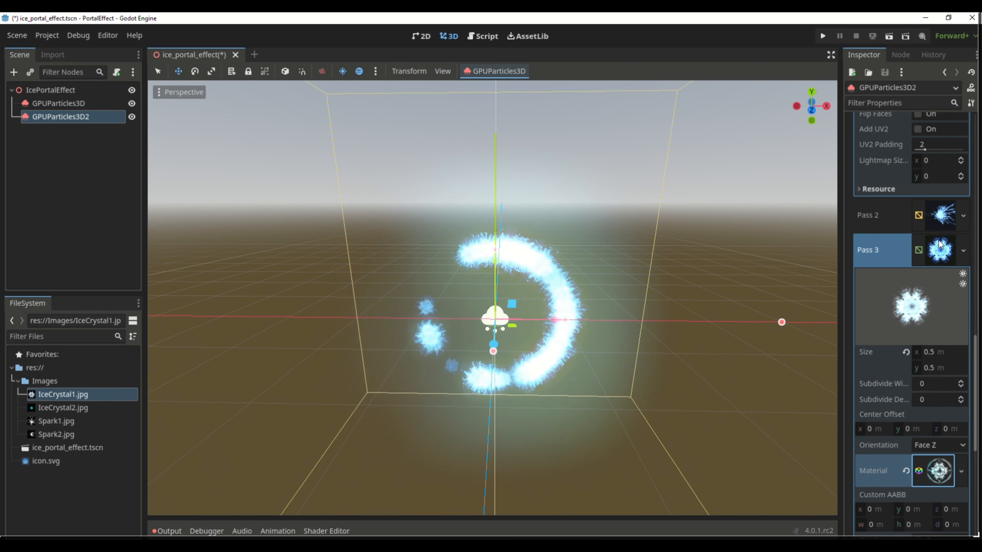
{"action": "left_click", "coordinate": [939, 245]}
Enable the albedo Texture MSDF option in the spark materials of the Pass 2 and Pass 1 meshes
{"action": "left_click", "coordinate": [939, 280]}
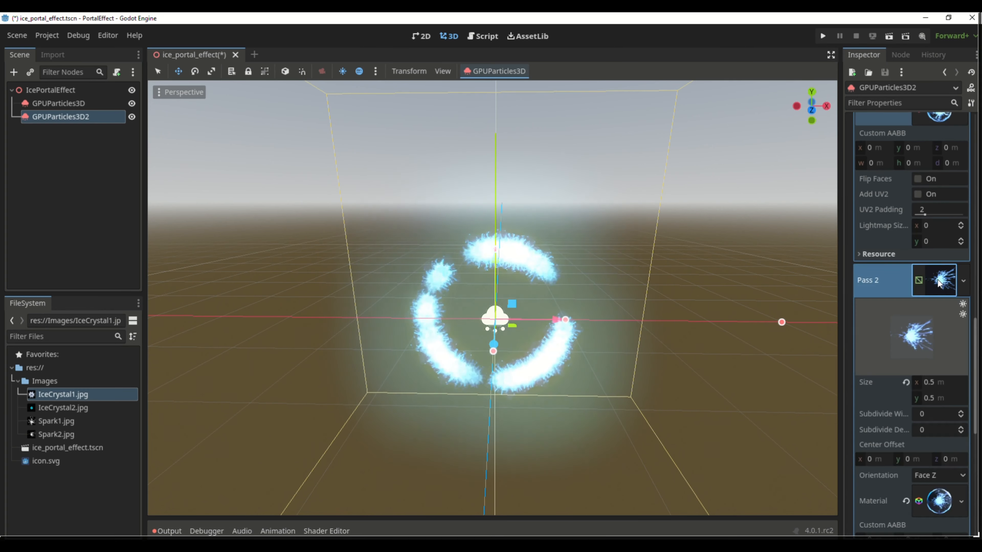
{"action": "scroll", "coordinate": [923, 351], "scroll_direction": "down", "scroll_amount": 6}
{"action": "left_click", "coordinate": [920, 428]}
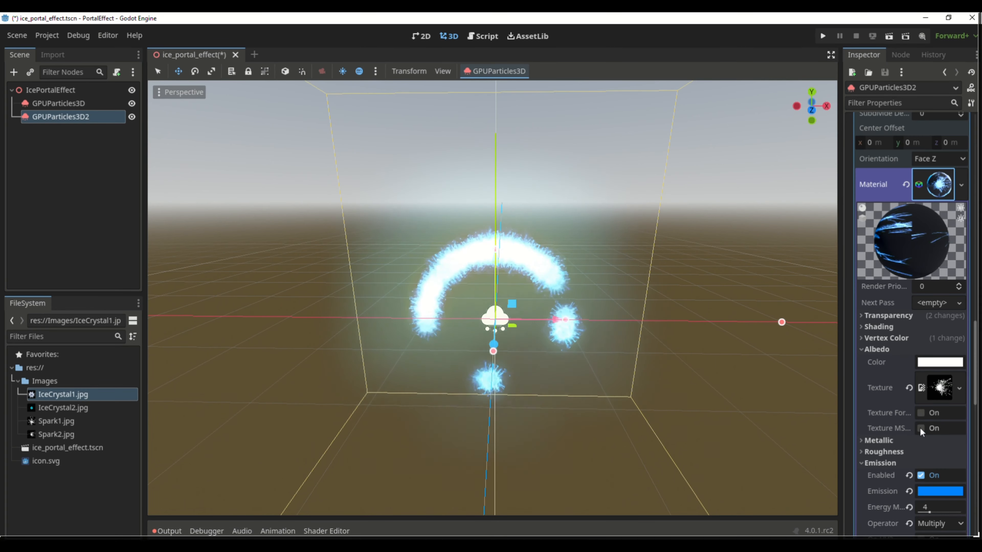
{"action": "left_click", "coordinate": [940, 189]}
{"action": "scroll", "coordinate": [940, 209], "scroll_direction": "up", "scroll_amount": 6}
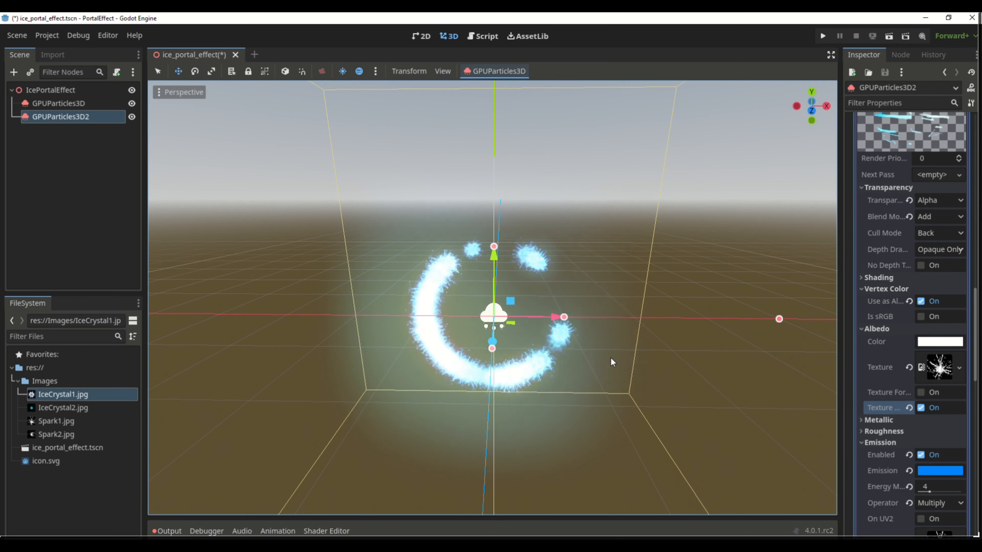
Reduce the alpha of the Pass 1 spark material's albedo color to make the particles more transparent
{"action": "middle_click_drag", "start_coordinate": [611, 357], "coordinate": [609, 352]}
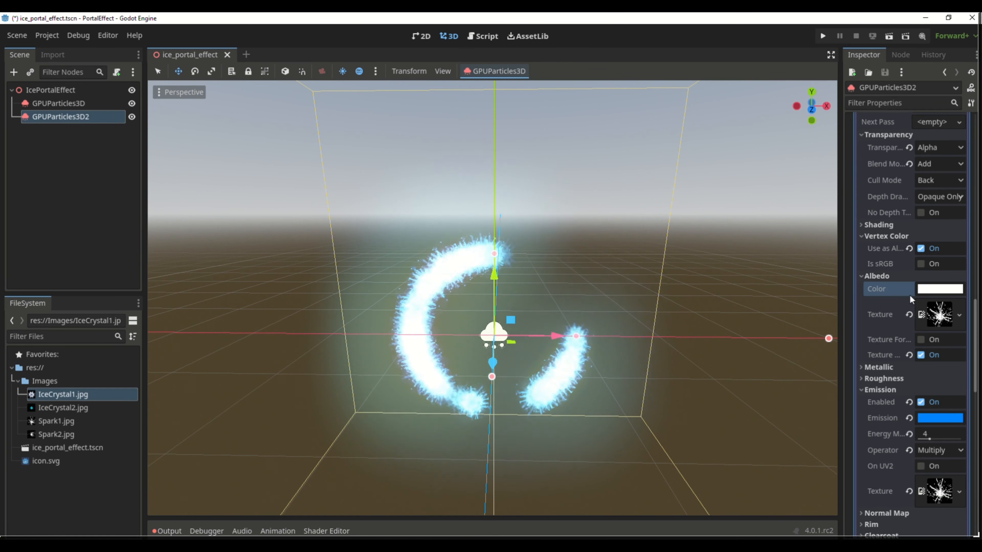
{"action": "left_click", "coordinate": [918, 291]}
{"action": "left_click_drag", "start_coordinate": [870, 244], "coordinate": [853, 243]}
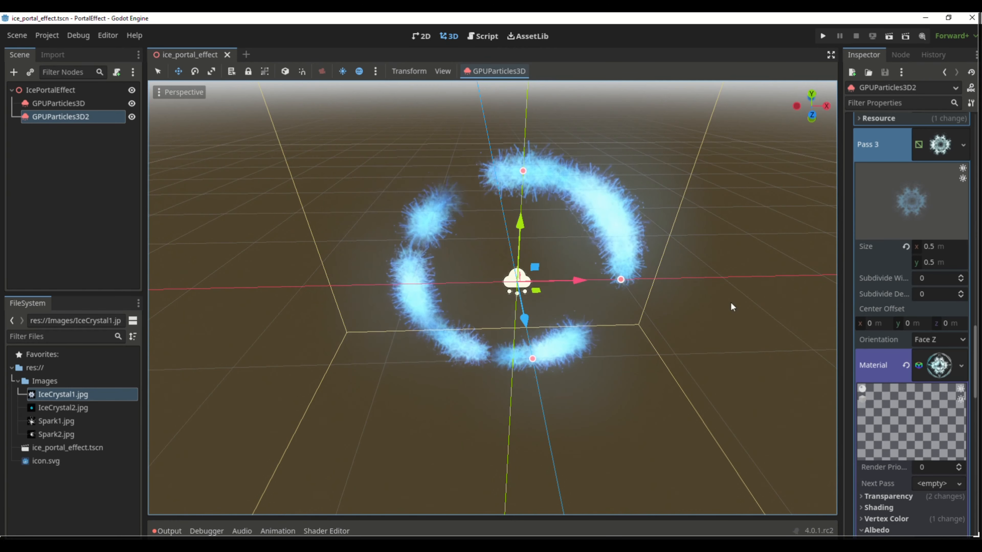
Set the X size of the Pass 3 ice crystal mesh to 1 m
{"action": "scroll", "coordinate": [906, 289], "scroll_direction": "up", "scroll_amount": 3}
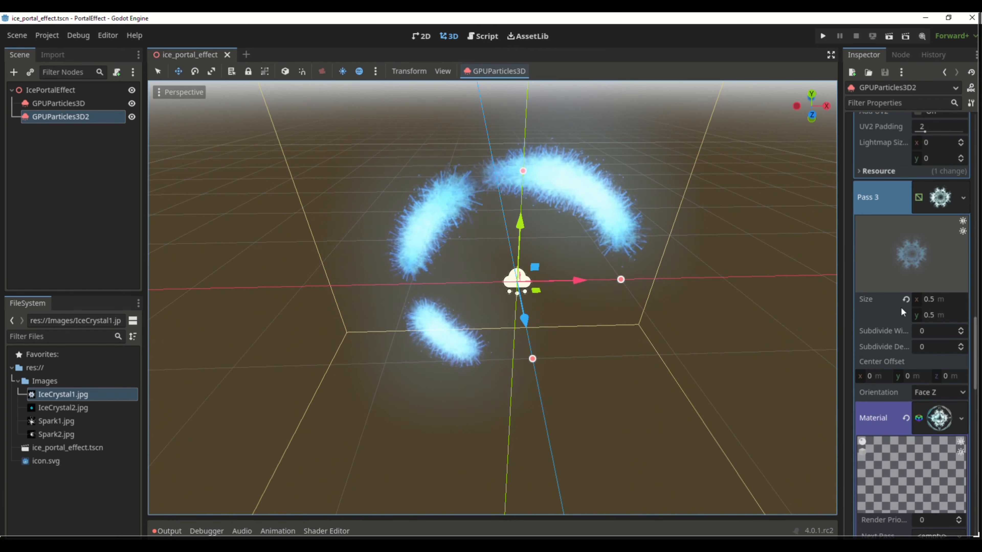
{"action": "left_click", "coordinate": [938, 299]}
{"action": "type", "text": "1"}
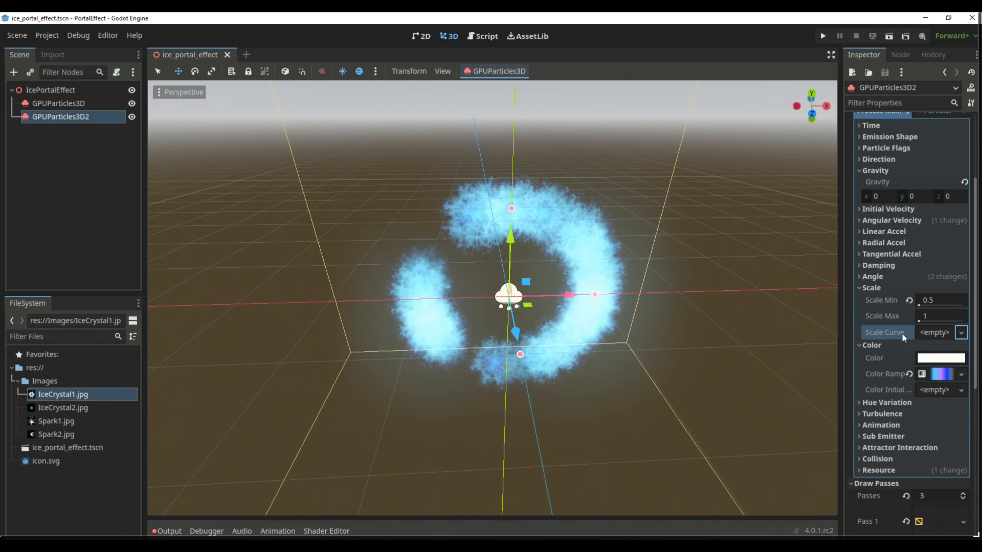
Add a new CurveTexture as the particles' scale curve and lower the curve's start point to 0
{"action": "left_click", "coordinate": [960, 332]}
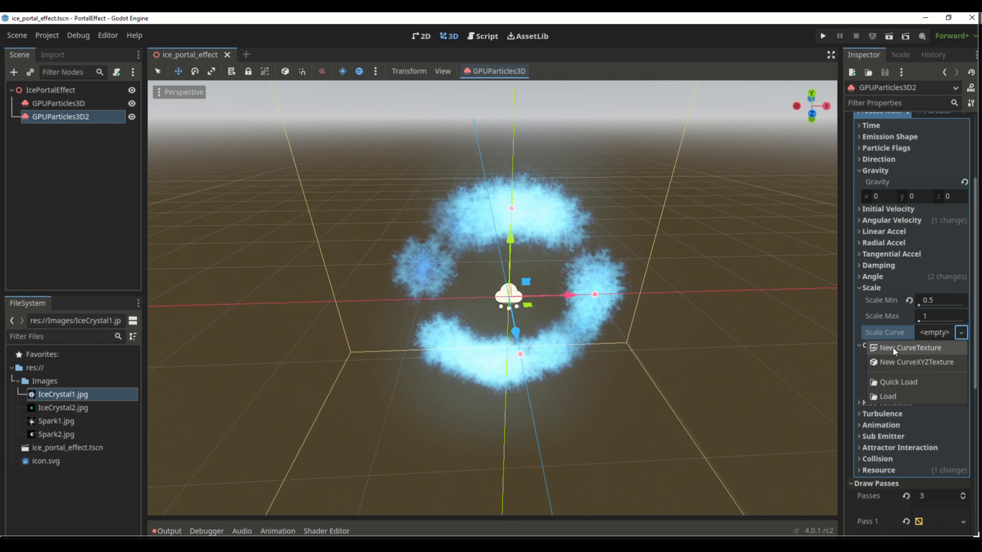
{"action": "left_click", "coordinate": [919, 348]}
{"action": "left_click", "coordinate": [936, 335]}
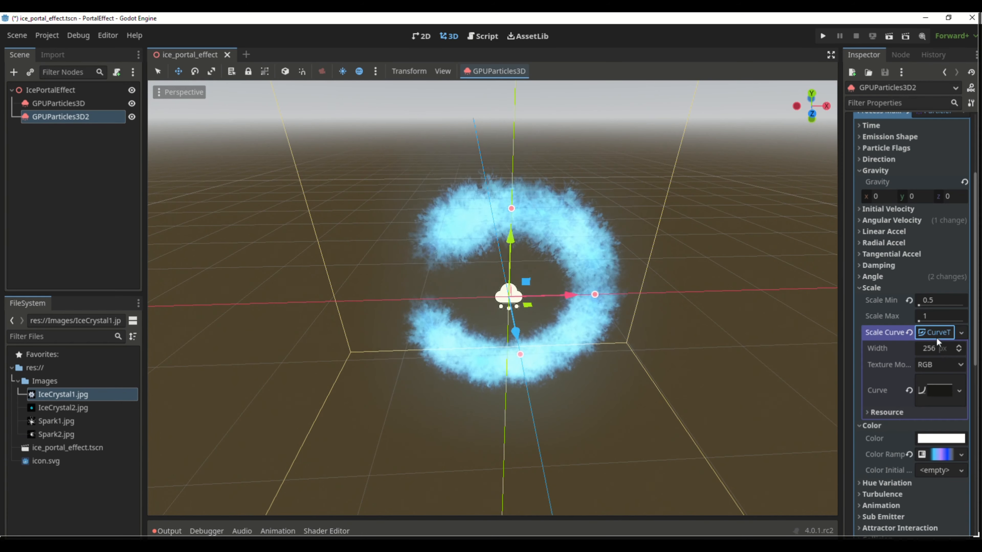
{"action": "left_click", "coordinate": [934, 392]}
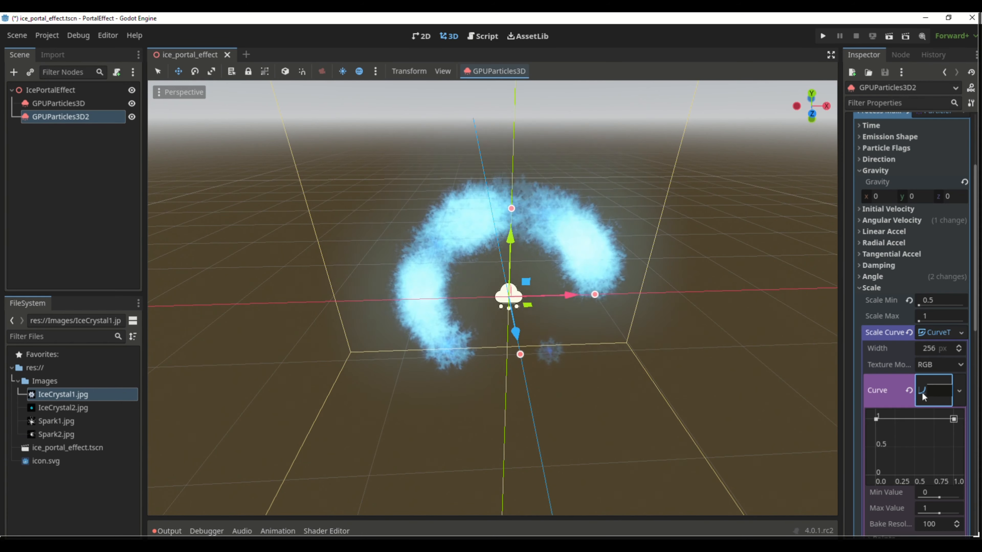
{"action": "scroll", "coordinate": [921, 392], "scroll_direction": "down", "scroll_amount": 1}
{"action": "left_click_drag", "start_coordinate": [876, 366], "coordinate": [876, 422]}
{"action": "left_click", "coordinate": [939, 280]}
Save the scene and duplicate the GPUParticles3D2 emitter
{"action": "middle_click_drag", "start_coordinate": [541, 309], "coordinate": [535, 298]}
{"action": "key", "text": "ctrl+s"}
{"action": "left_click", "coordinate": [81, 118]}
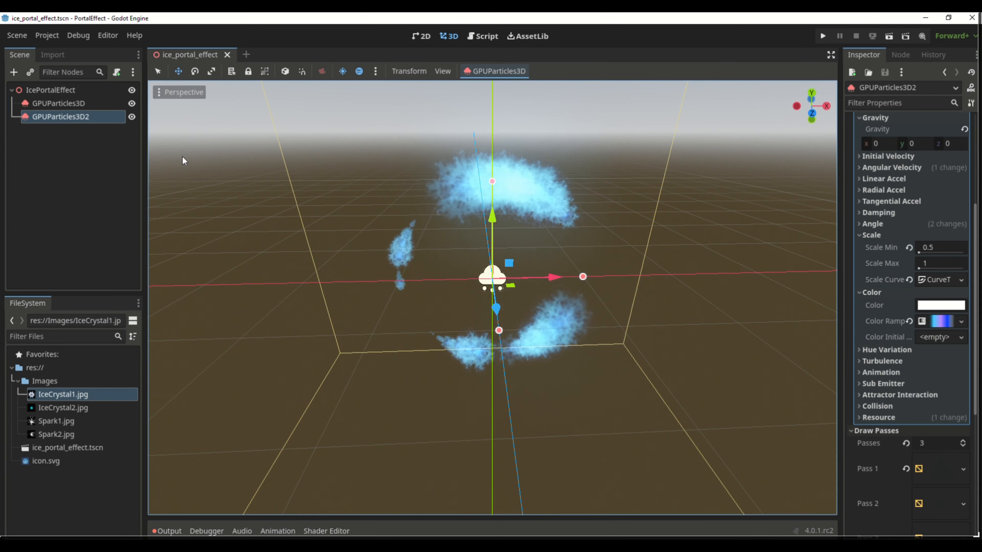
{"action": "mouse_move", "coordinate": [406, 284]}
{"action": "middle_mouse_down"}
{"action": "mouse_move", "coordinate": [431, 298]}
{"action": "mouse_move", "coordinate": [419, 297]}
{"action": "middle_mouse_up"}
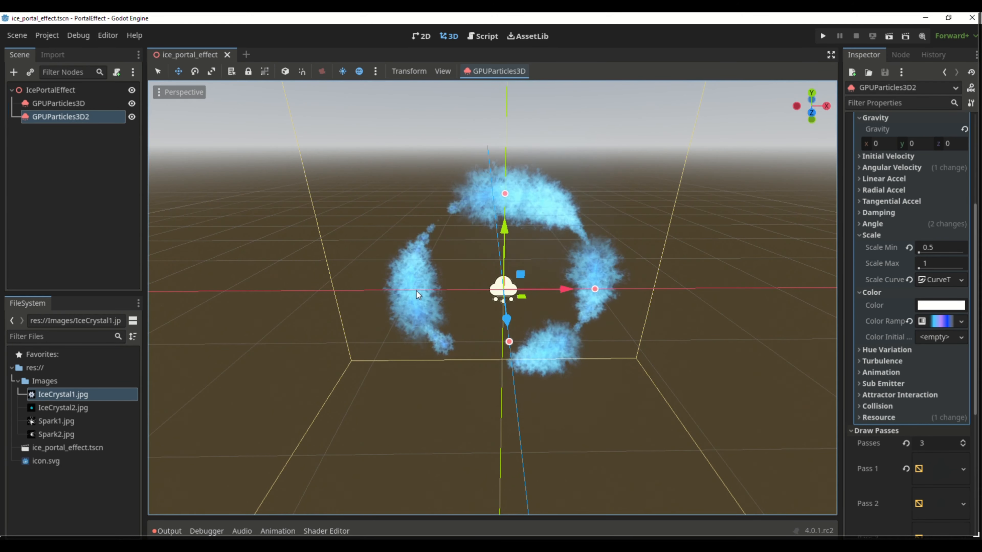
{"action": "key", "text": "ctrl+d"}
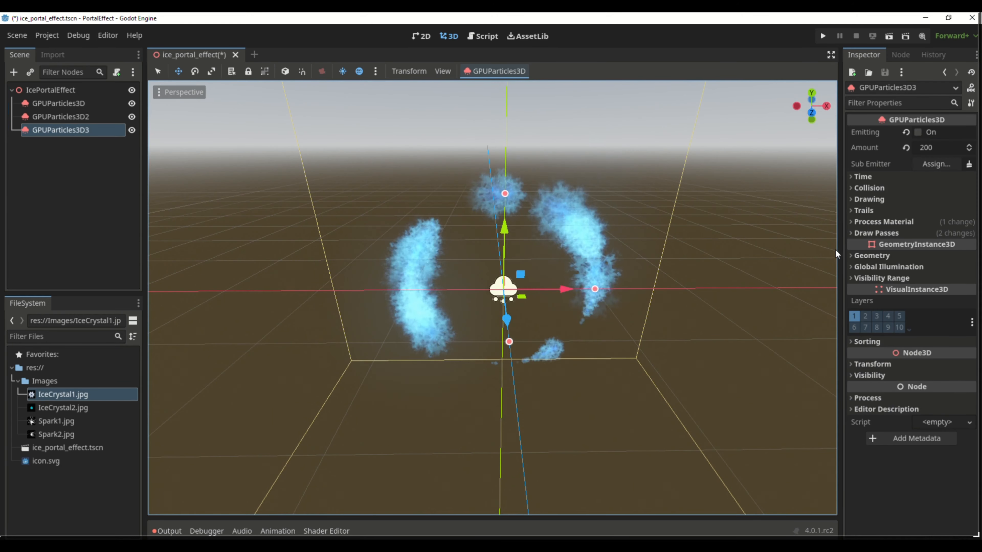
Make the process material of the duplicated emitter GPUParticles3D3 unique
{"action": "left_click", "coordinate": [895, 221]}
{"action": "left_click", "coordinate": [905, 247]}
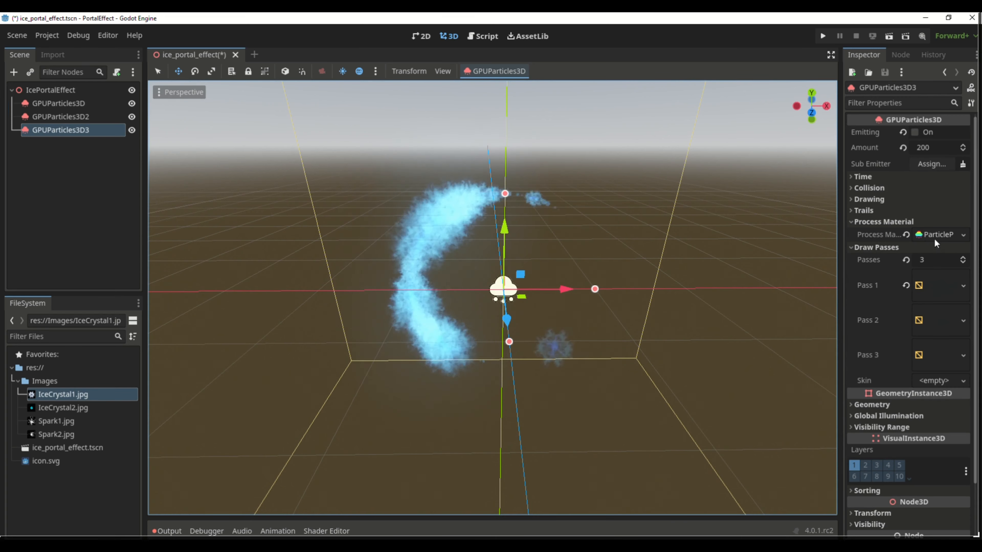
{"action": "left_click", "coordinate": [963, 235]}
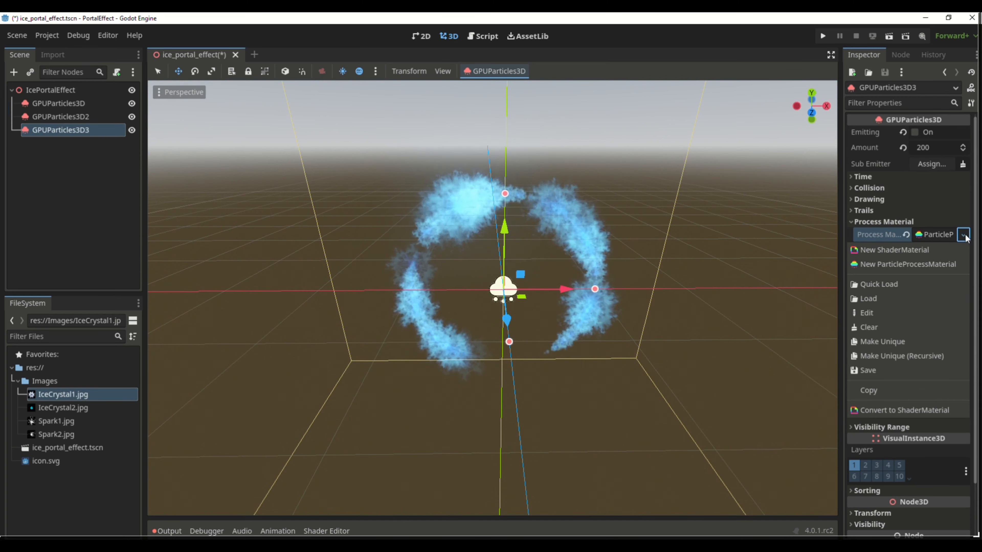
{"action": "left_click", "coordinate": [896, 342]}
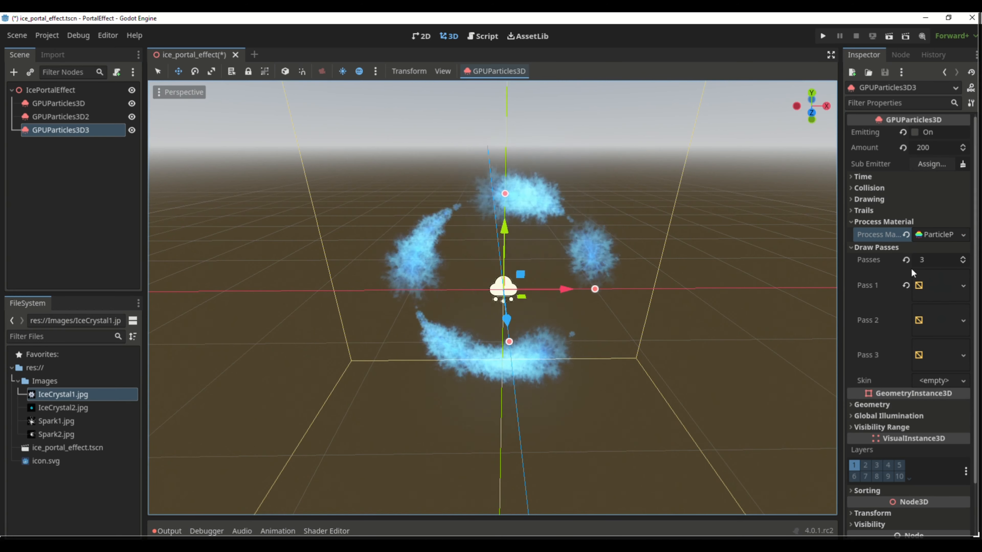
{"action": "scroll", "coordinate": [920, 356], "scroll_direction": "down", "scroll_amount": 2}
{"action": "scroll", "coordinate": [920, 324], "scroll_direction": "up", "scroll_amount": 2}
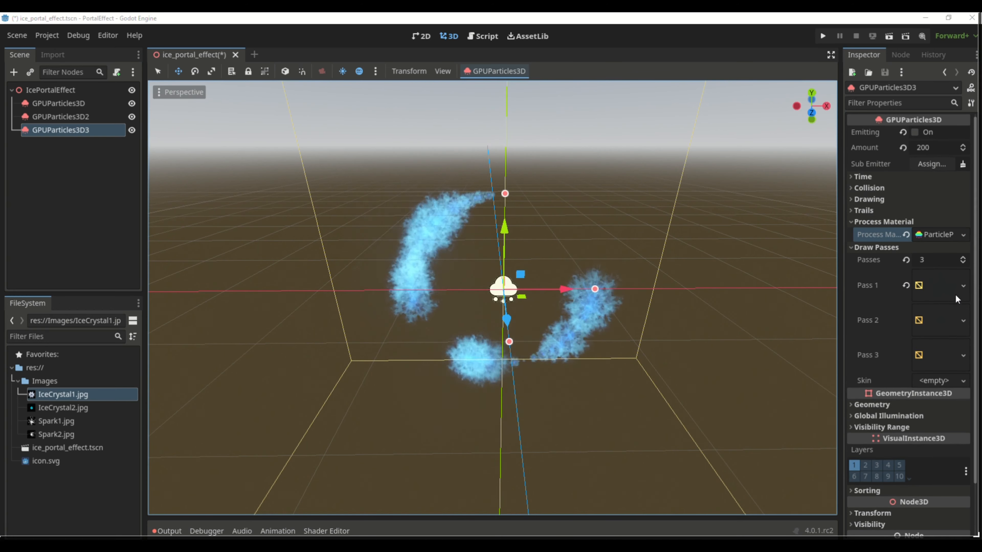
Make the Pass 1 mesh of GPUParticles3D3 unique and set the number of draw passes to 1
{"action": "left_click", "coordinate": [961, 285]}
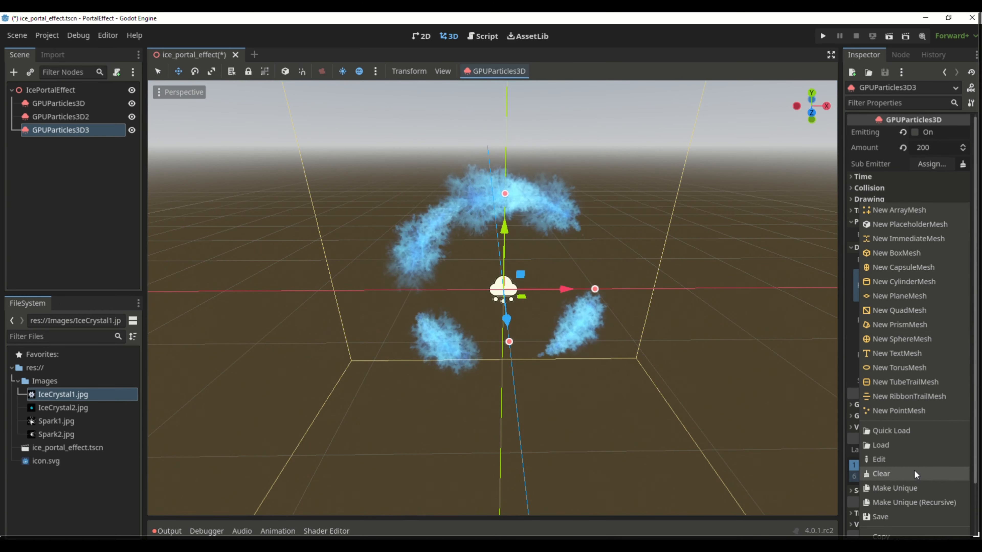
{"action": "left_click", "coordinate": [896, 488]}
{"action": "left_click", "coordinate": [936, 260]}
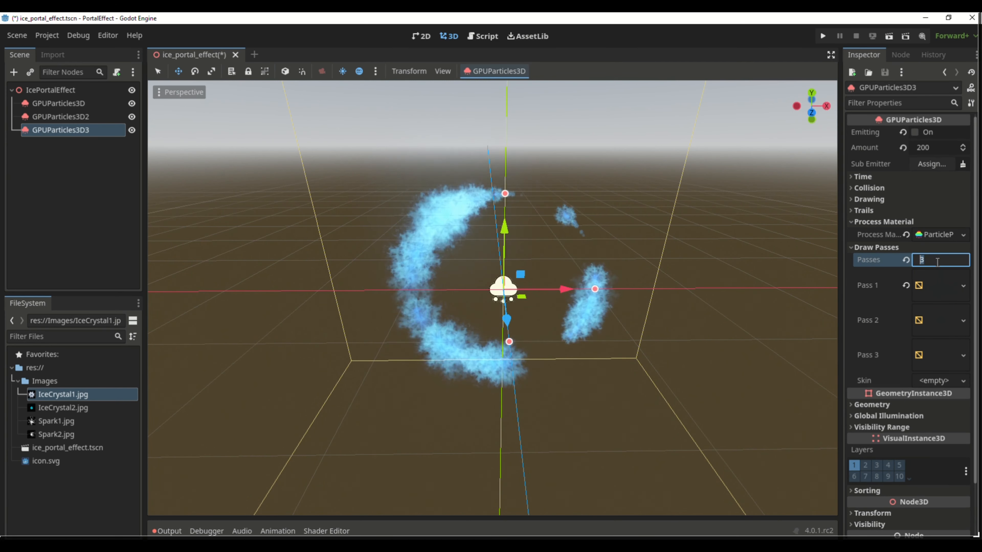
{"action": "type", "text": "1"}
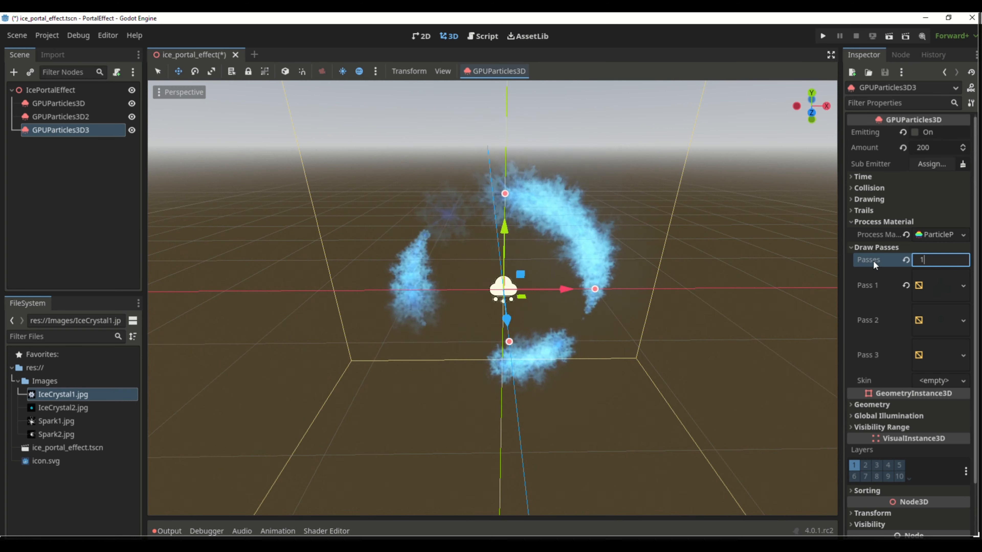
{"action": "left_click", "coordinate": [939, 291]}
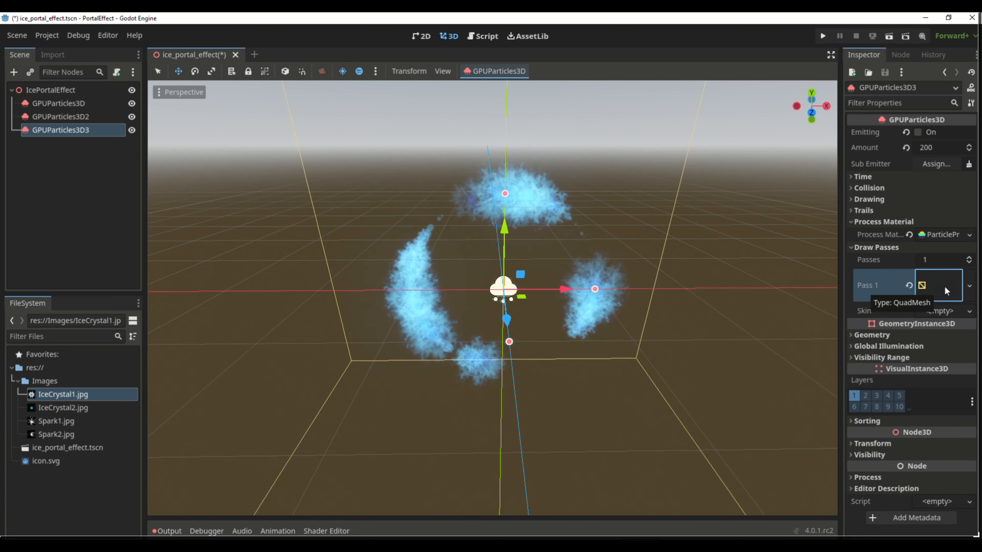
Make the material of GPUParticles3D3's Pass 1 mesh unique
{"action": "left_click", "coordinate": [940, 288]}
{"action": "scroll", "coordinate": [942, 320], "scroll_direction": "down", "scroll_amount": 5}
{"action": "left_click", "coordinate": [960, 350]}
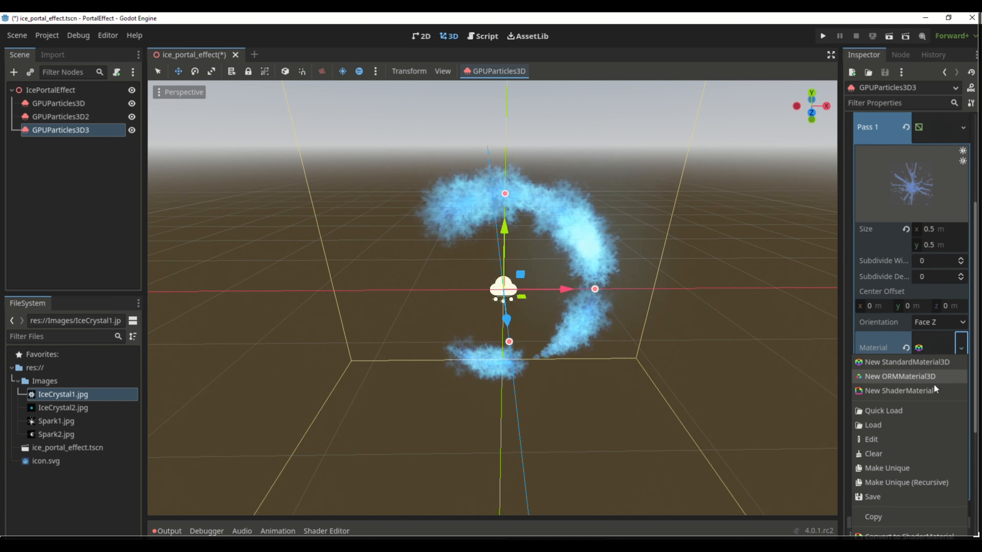
{"action": "left_click", "coordinate": [903, 469]}
Use IceCrystal2.jpg as both the albedo and the emission texture of GPUParticles3D3's Pass 1 mesh material
{"action": "left_click", "coordinate": [937, 348]}
{"action": "scroll", "coordinate": [928, 348], "scroll_direction": "down", "scroll_amount": 5}
{"action": "left_click", "coordinate": [883, 249]}
{"action": "left_click", "coordinate": [891, 363]}
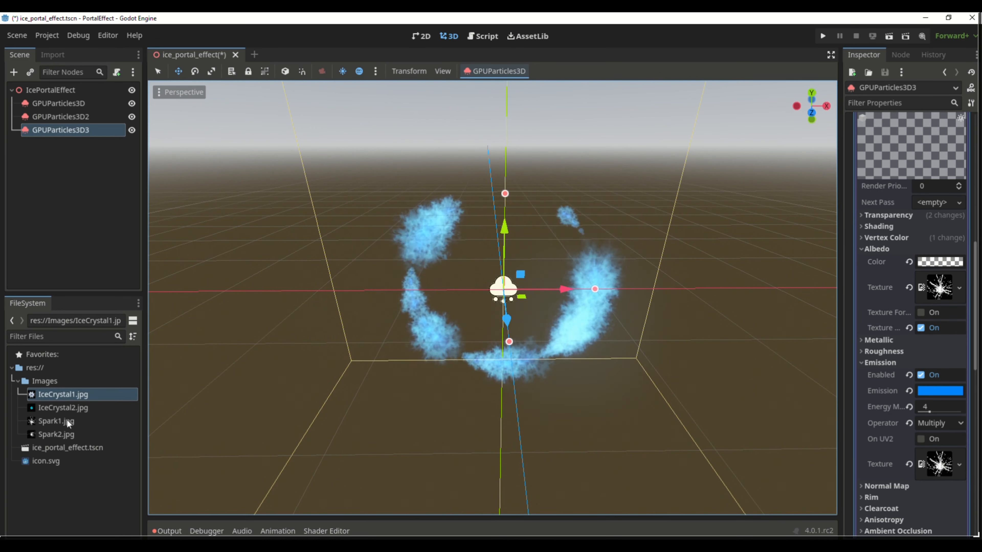
{"action": "left_click_drag", "start_coordinate": [74, 410], "coordinate": [723, 414]}
{"action": "left_click_drag", "start_coordinate": [723, 413], "coordinate": [938, 463]}
{"action": "scroll", "coordinate": [907, 214], "scroll_direction": "up", "scroll_amount": 8}
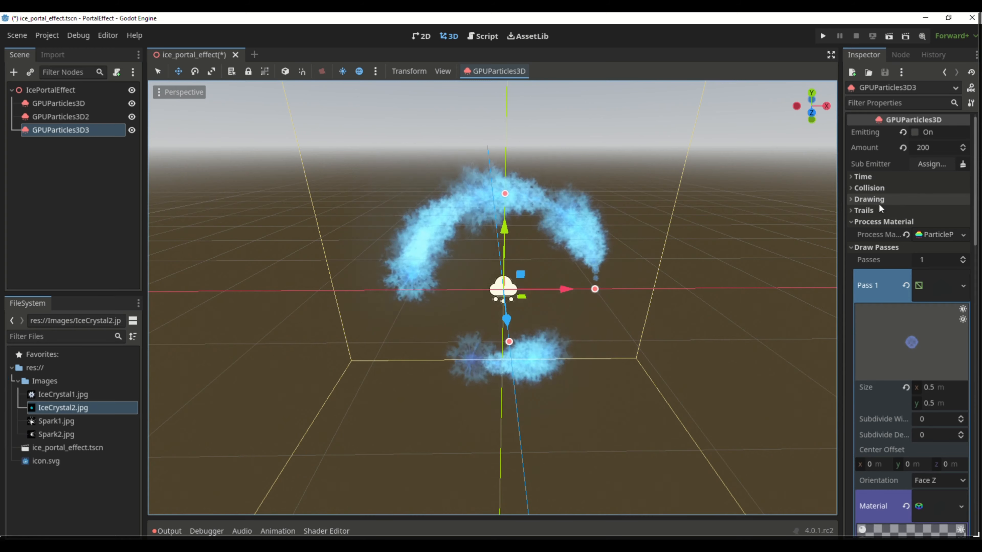
In GPUParticles3D2's process material, set the sub emitter mode to Constant with a frequency of 2 Hz
{"action": "left_click", "coordinate": [90, 115]}
{"action": "scroll", "coordinate": [922, 309], "scroll_direction": "up", "scroll_amount": 5}
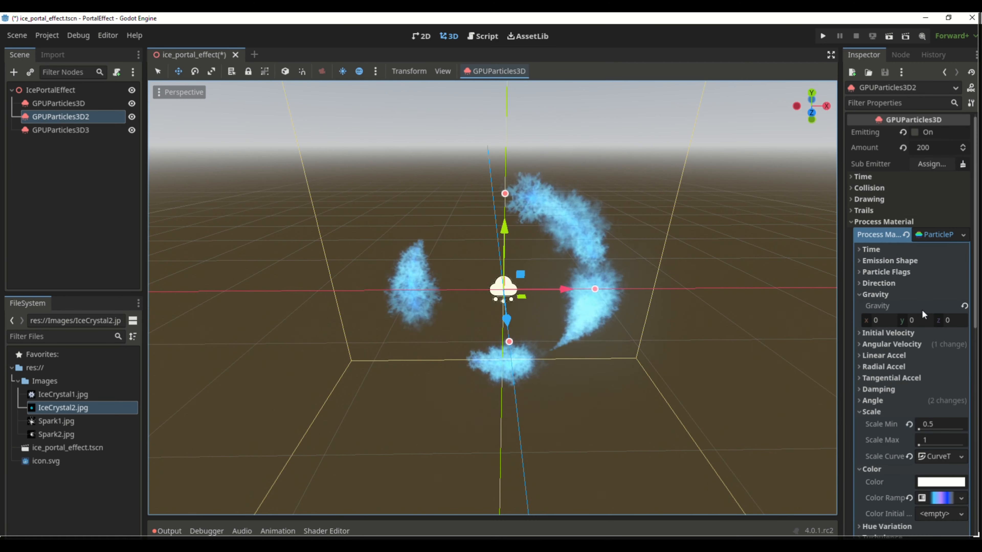
{"action": "scroll", "coordinate": [921, 310], "scroll_direction": "down", "scroll_amount": 6}
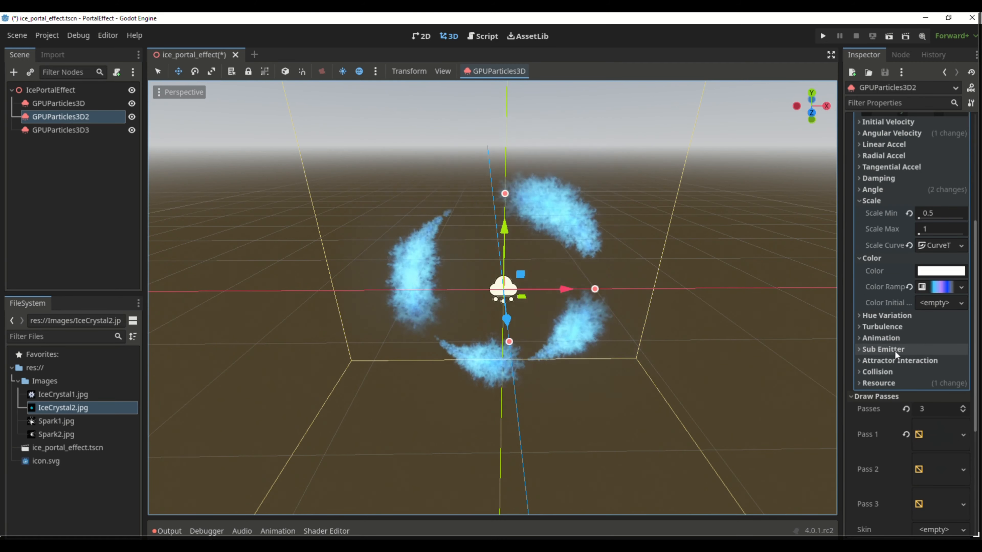
{"action": "left_click", "coordinate": [902, 350]}
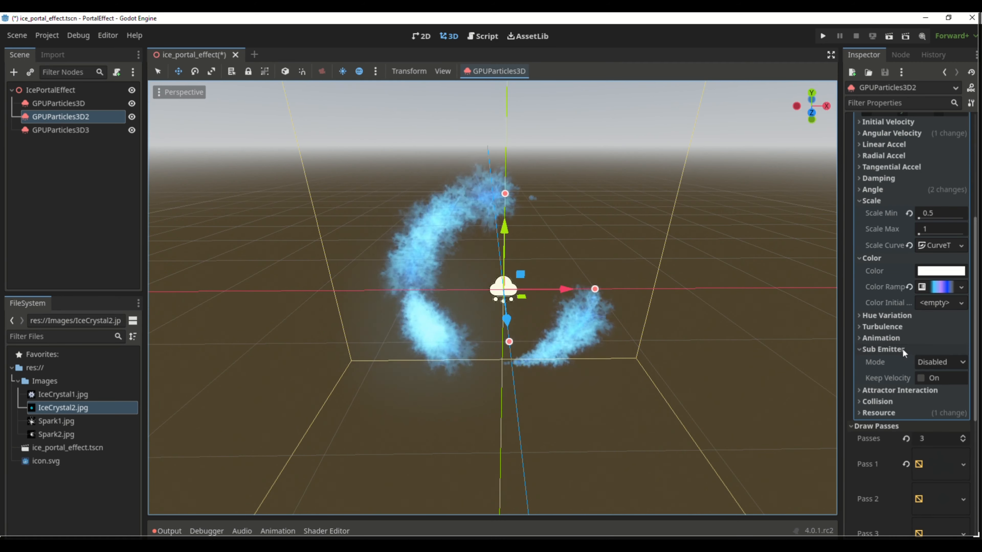
{"action": "left_click", "coordinate": [940, 363]}
{"action": "left_click", "coordinate": [941, 391]}
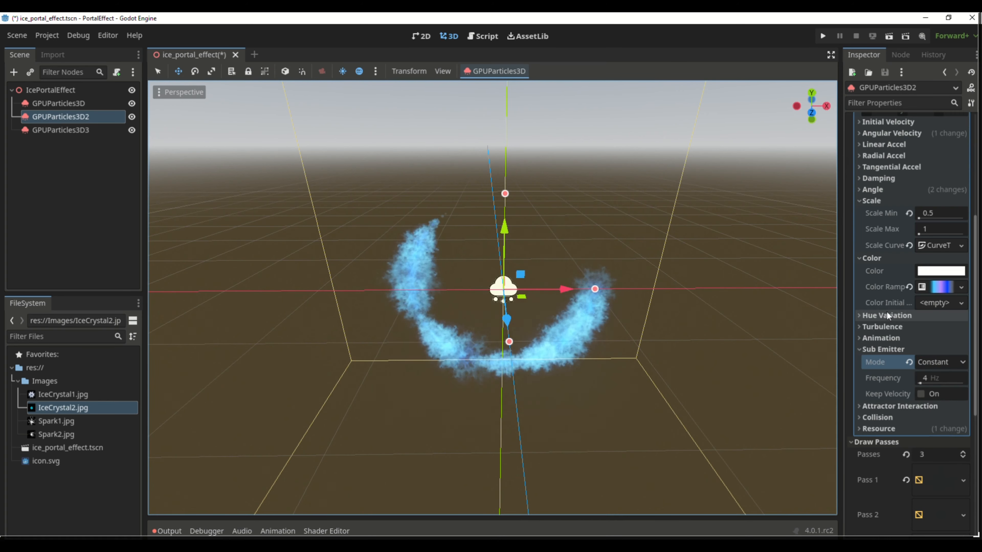
{"action": "left_click", "coordinate": [939, 379]}
{"action": "type", "text": "2"}
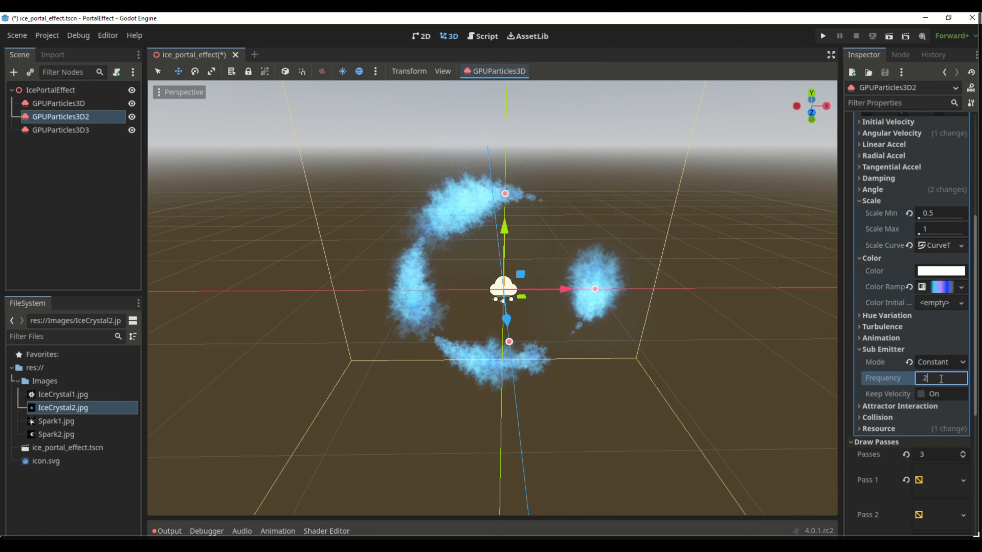
{"action": "key", "text": "Return"}
Paste the copied light blue hex as the emission color of GPUParticles3D3's Pass 1 material and set its energy multiplier to 0.8
{"action": "left_click", "coordinate": [91, 132]}
{"action": "left_click", "coordinate": [939, 367]}
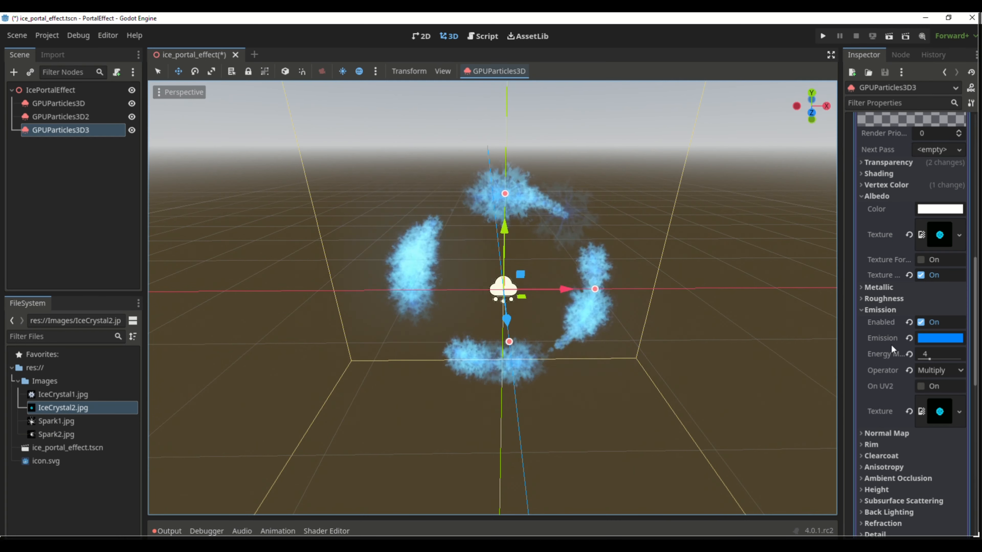
{"action": "left_click", "coordinate": [919, 339]}
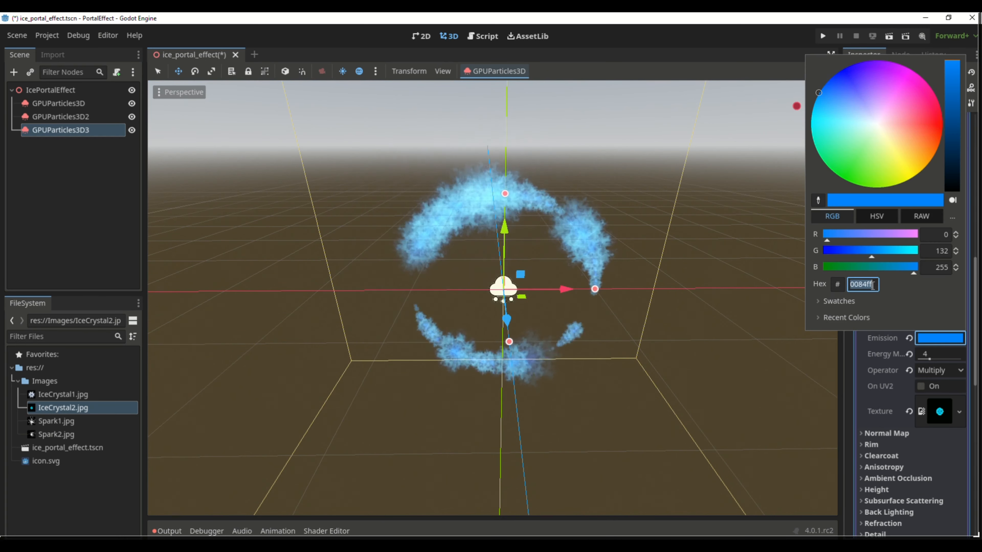
{"action": "left_click_drag", "start_coordinate": [865, 285], "coordinate": [839, 290]}
{"action": "key", "text": "ctrl+v"}
{"action": "key", "text": "Return"}
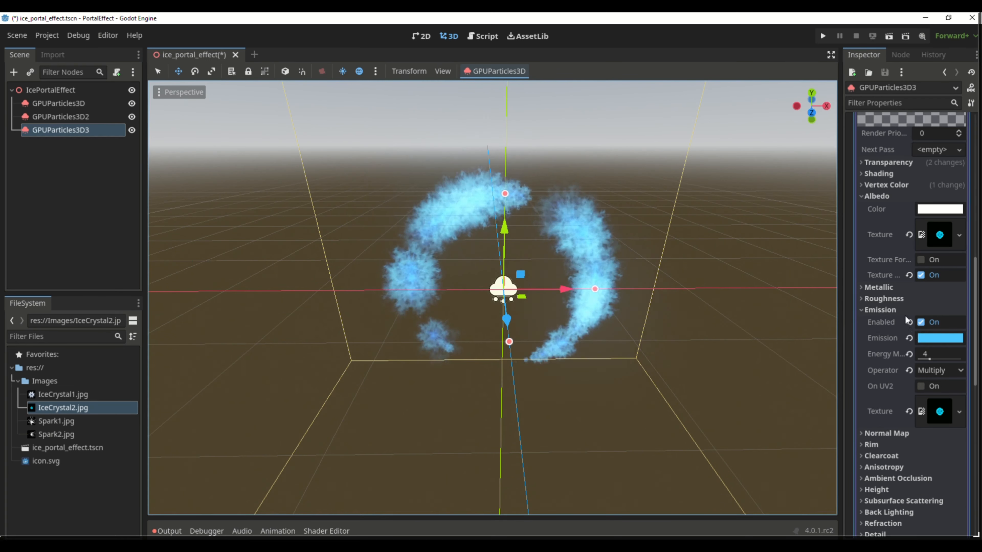
{"action": "left_click", "coordinate": [935, 354]}
{"action": "type", "text": "0.8"}
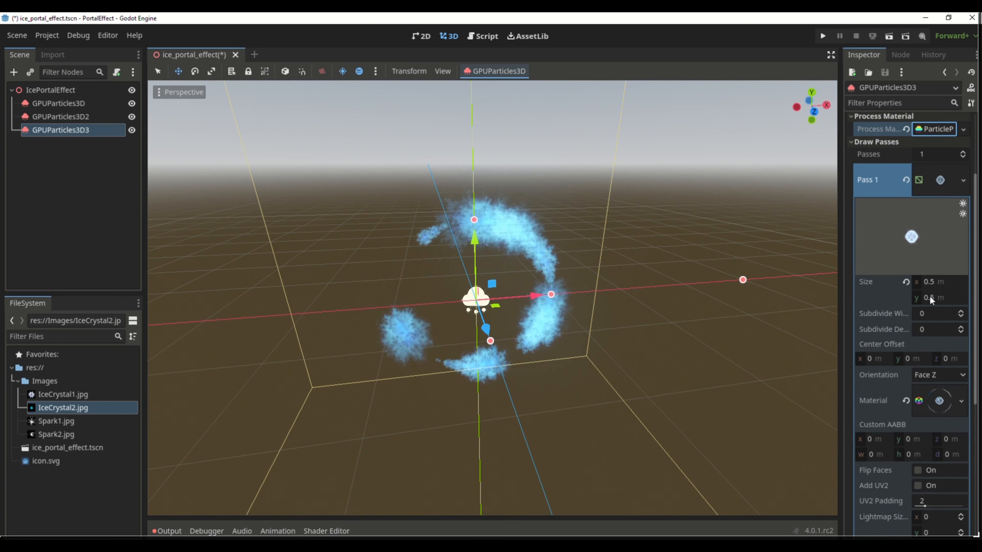
Assign GPUParticles3D3 as the sub emitter of GPUParticles3D2
{"action": "left_click", "coordinate": [93, 118]}
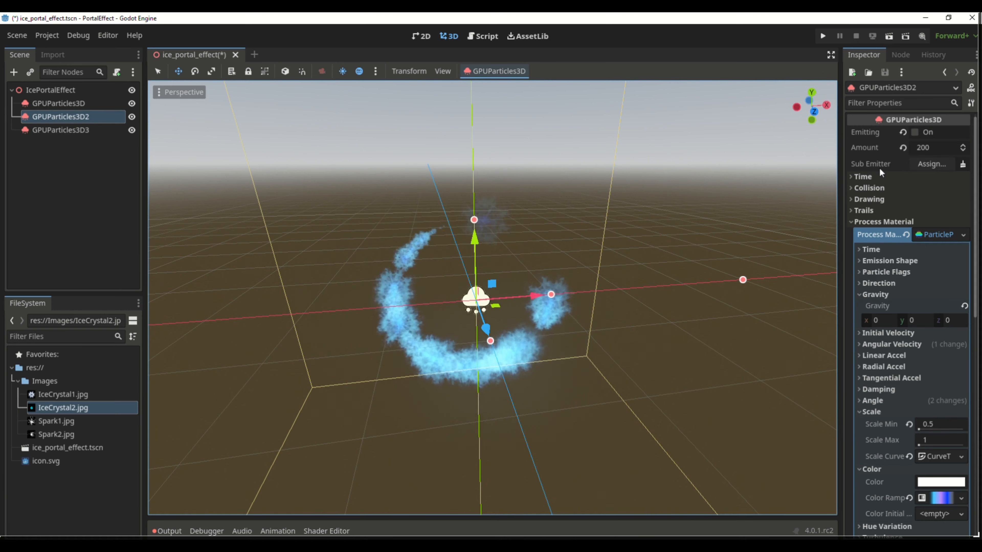
{"action": "left_click", "coordinate": [913, 164]}
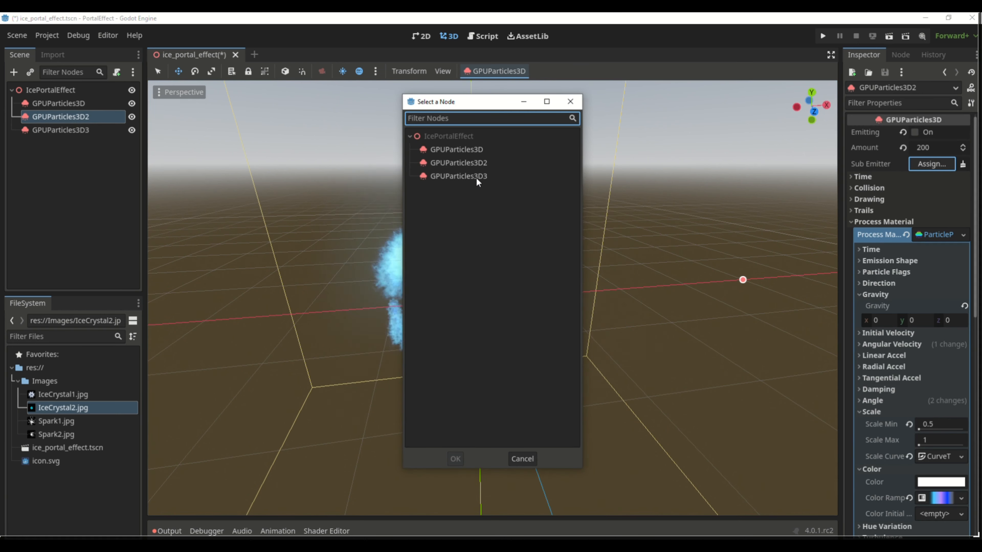
{"action": "left_click", "coordinate": [498, 176]}
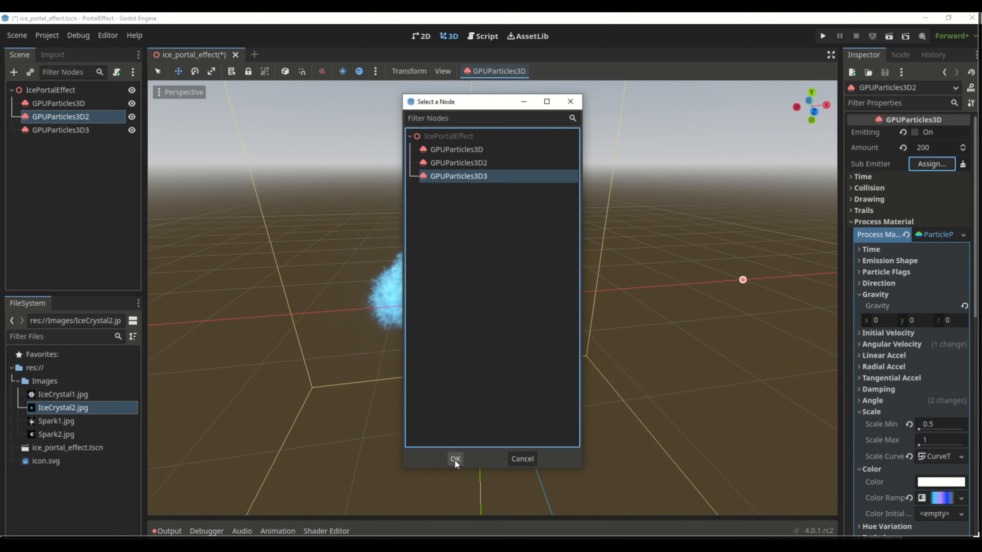
{"action": "left_click", "coordinate": [455, 458]}
Examine how the chained sub emitter particles spread around the portal ring from different viewing angles, with nothing selected
{"action": "key", "text": "w"}
{"action": "right_click_drag", "start_coordinate": [627, 432], "coordinate": [578, 438]}
{"action": "key", "text": "d"}
{"action": "key", "text": "s"}
{"action": "key", "text": "w"}
{"action": "key", "text": "d"}
{"action": "key", "text": "a"}
{"action": "key", "text": "s"}
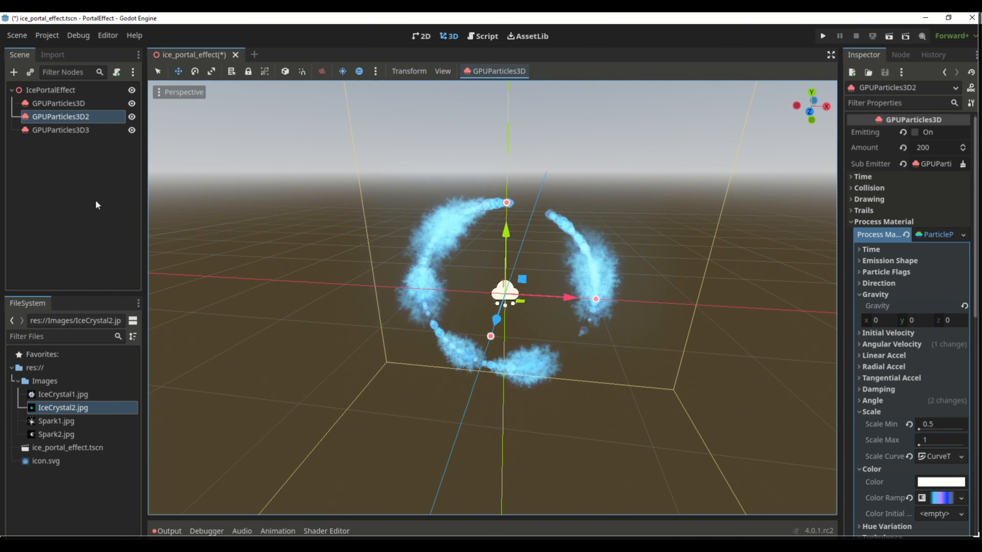
{"action": "left_click", "coordinate": [100, 142]}
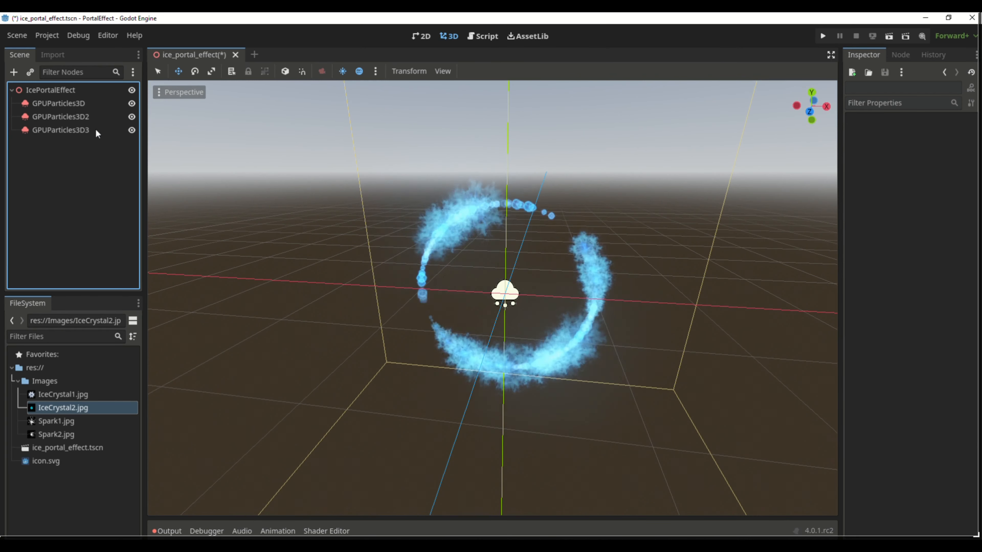
In GPUParticles3D3's process material, set the minimum scale to 0.1 and the maximum scale to 0.2
{"action": "left_click", "coordinate": [87, 129]}
{"action": "left_click", "coordinate": [891, 279]}
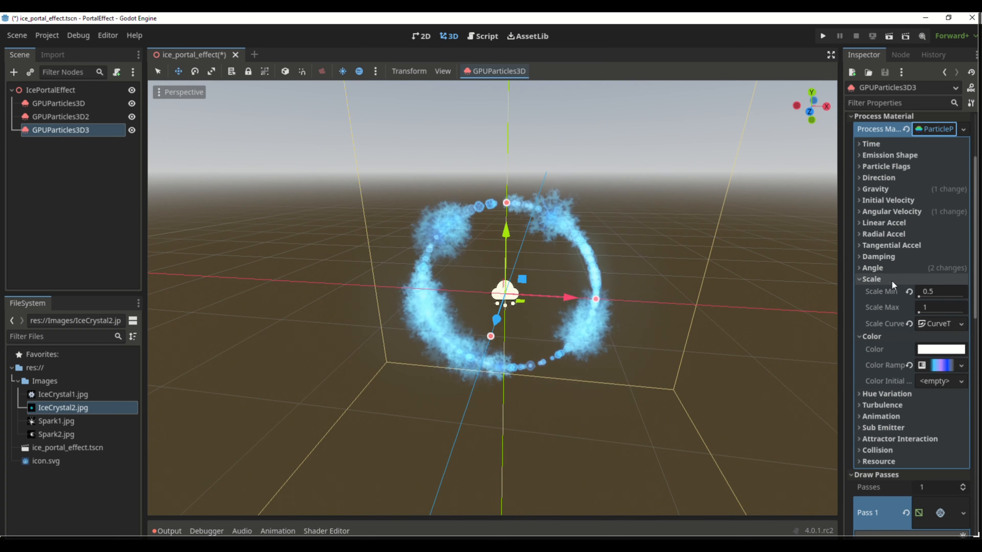
{"action": "left_click", "coordinate": [937, 291]}
{"action": "type", "text": "0.1"}
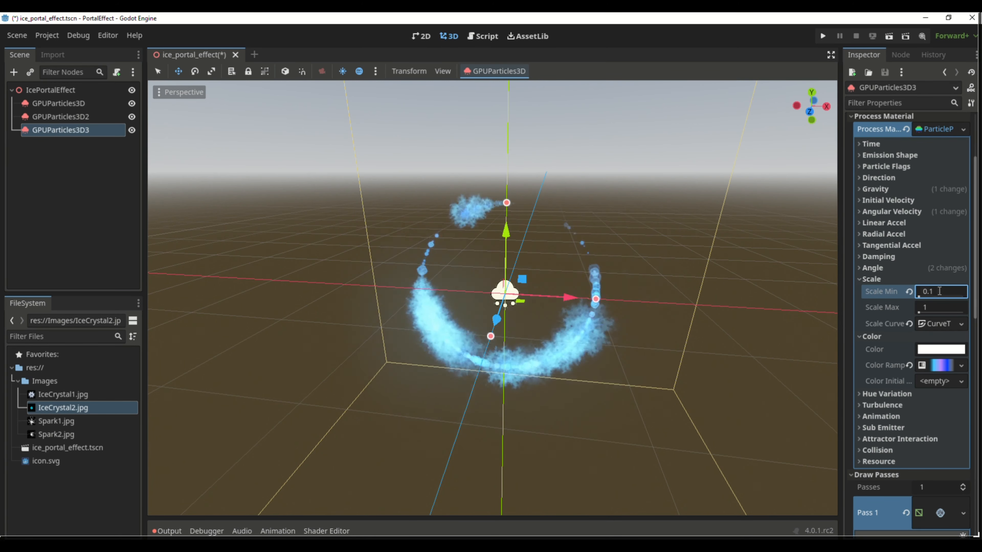
{"action": "left_click", "coordinate": [938, 307]}
{"action": "type", "text": "0."}
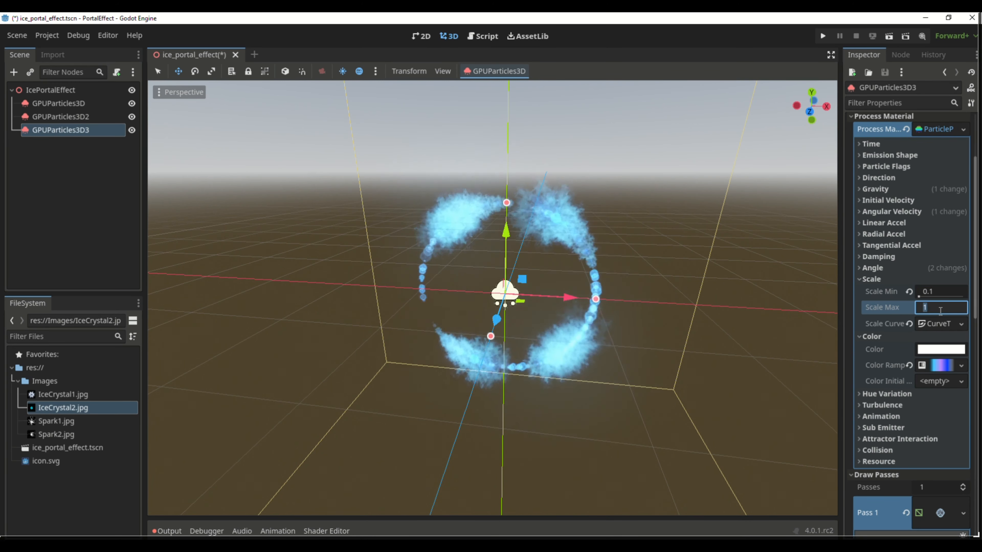
{"action": "type", "text": "2"}
{"action": "key", "text": "Return"}
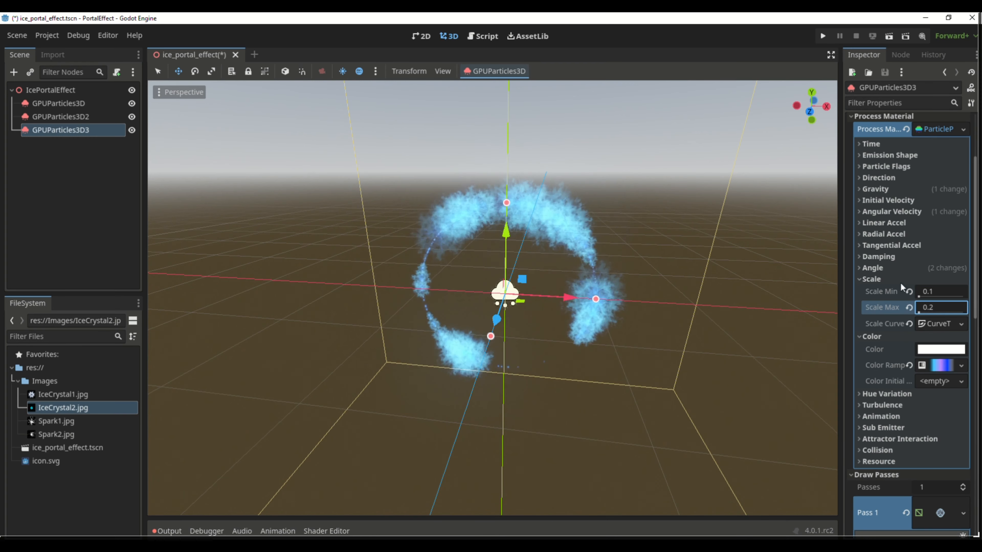
Set GPUParticles3D3's Y gravity to 0.5 and enable the Disable Z particle flag in its process material
{"action": "left_click", "coordinate": [875, 189]}
{"action": "left_click", "coordinate": [922, 216]}
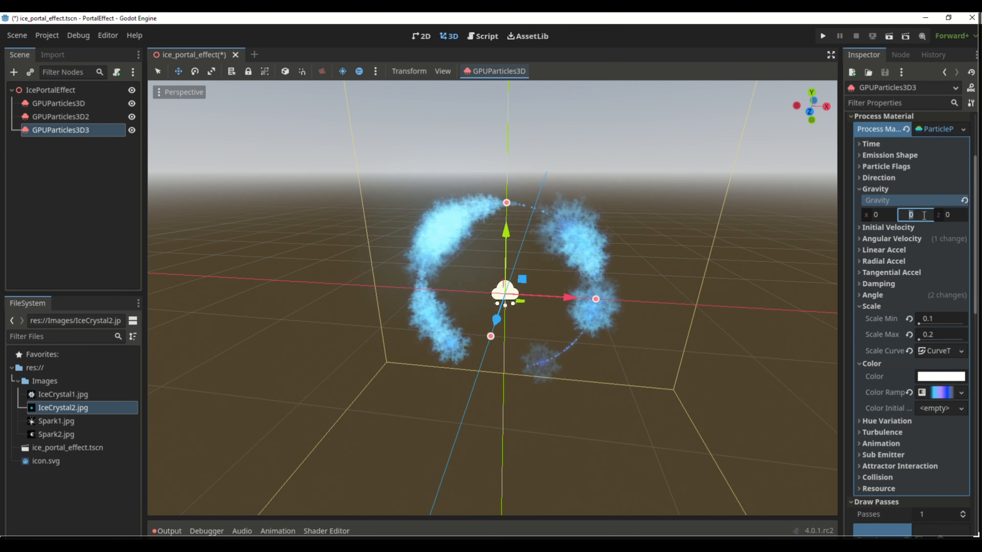
{"action": "type", "text": "0.5"}
{"action": "key", "text": "Return"}
{"action": "left_click", "coordinate": [886, 166]}
{"action": "left_click", "coordinate": [921, 209]}
{"action": "middle_click_drag", "start_coordinate": [460, 205], "coordinate": [522, 232]}
{"action": "mouse_move", "coordinate": [522, 232]}
{"action": "right_mouse_down"}
{"action": "mouse_move", "coordinate": [493, 234]}
{"action": "mouse_move", "coordinate": [503, 230]}
{"action": "right_mouse_up"}
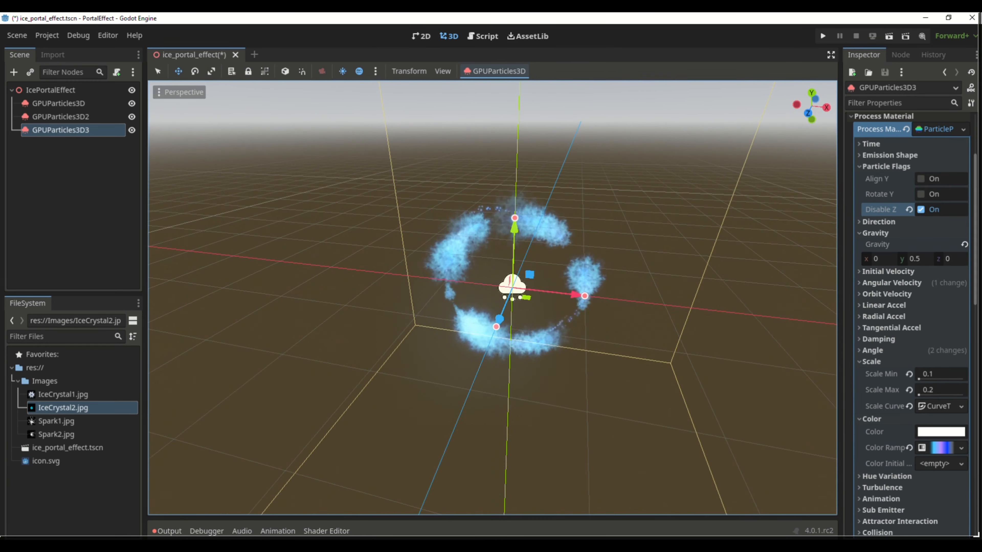
Add a Camera3D under IcePortalEffect and pull it back along the Z axis so its preview frames the whole ring
{"action": "left_click", "coordinate": [94, 89]}
{"action": "key", "text": "ctrl+a"}
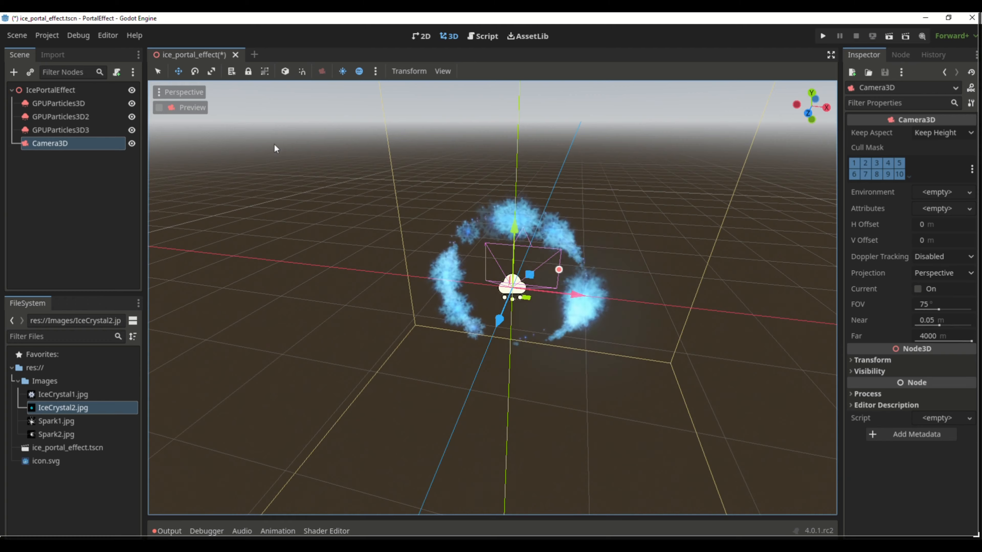
{"action": "middle_click_drag", "start_coordinate": [274, 148], "coordinate": [489, 274]}
{"action": "left_click_drag", "start_coordinate": [488, 271], "coordinate": [258, 224]}
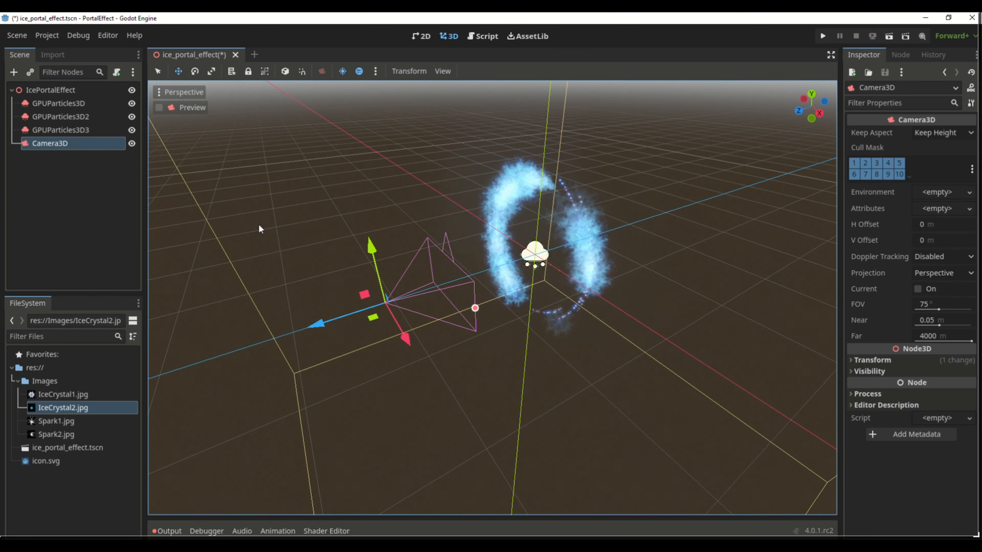
{"action": "left_click", "coordinate": [200, 110]}
{"action": "left_click", "coordinate": [37, 128]}
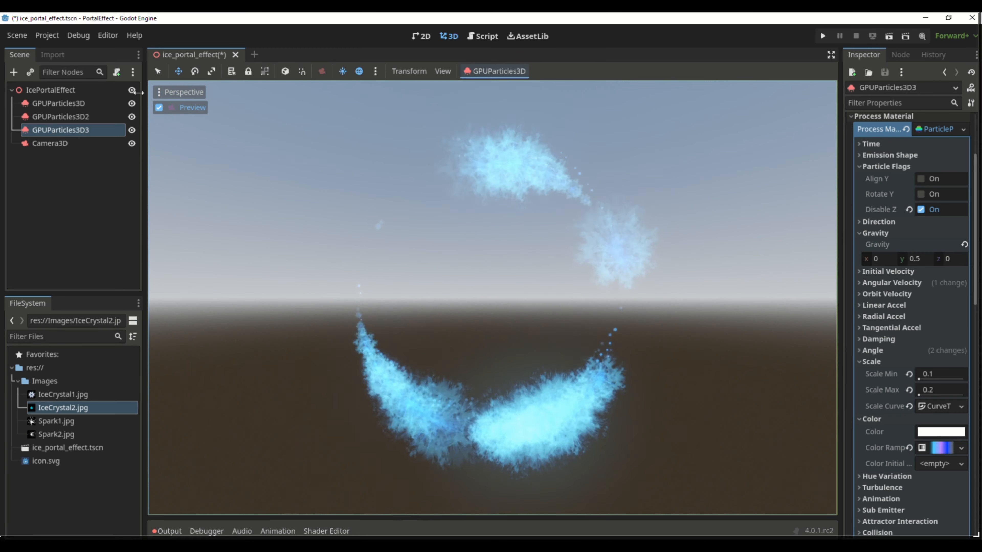
Add a WorldEnvironment node under the IcePortalEffect root
{"action": "left_click", "coordinate": [73, 89]}
{"action": "key", "text": "ctrl+a"}
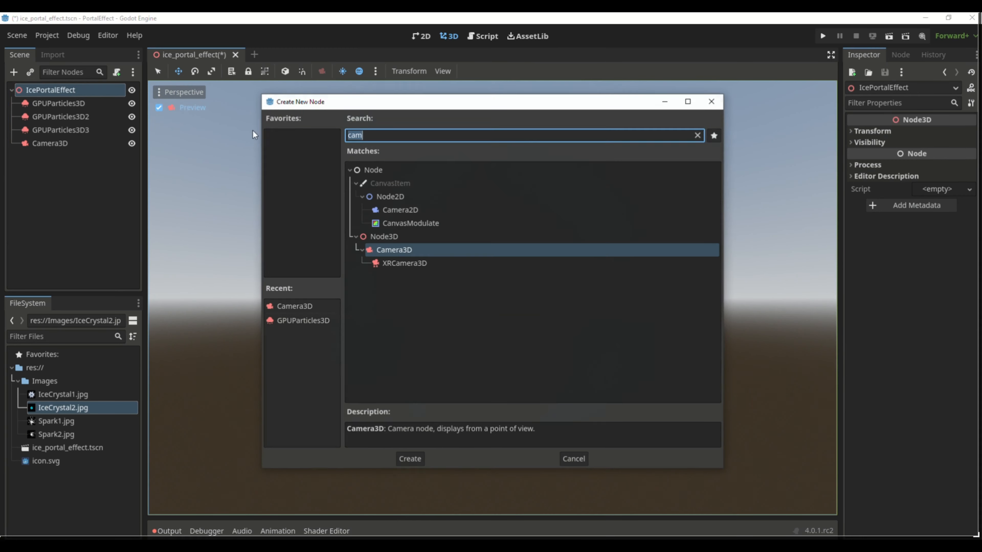
{"action": "type", "text": "wor"}
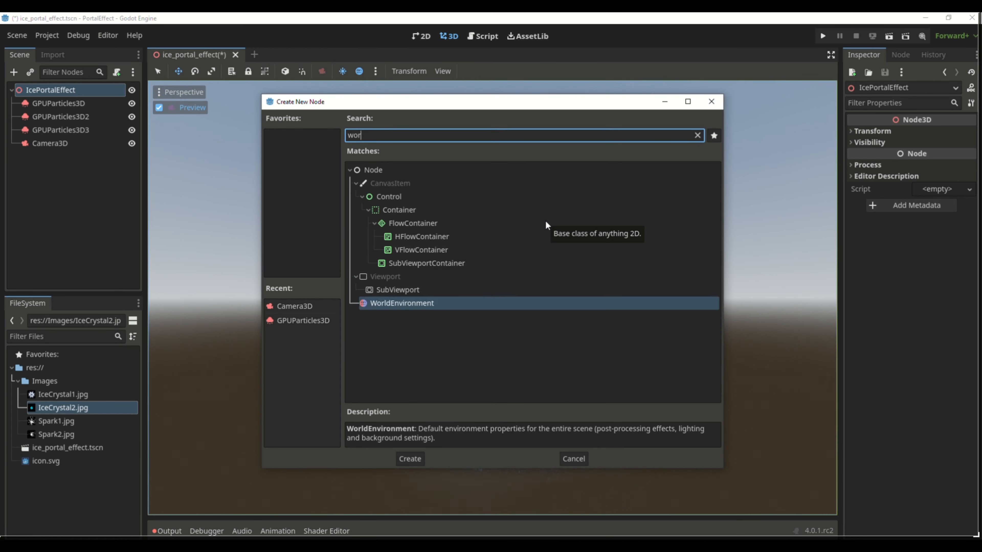